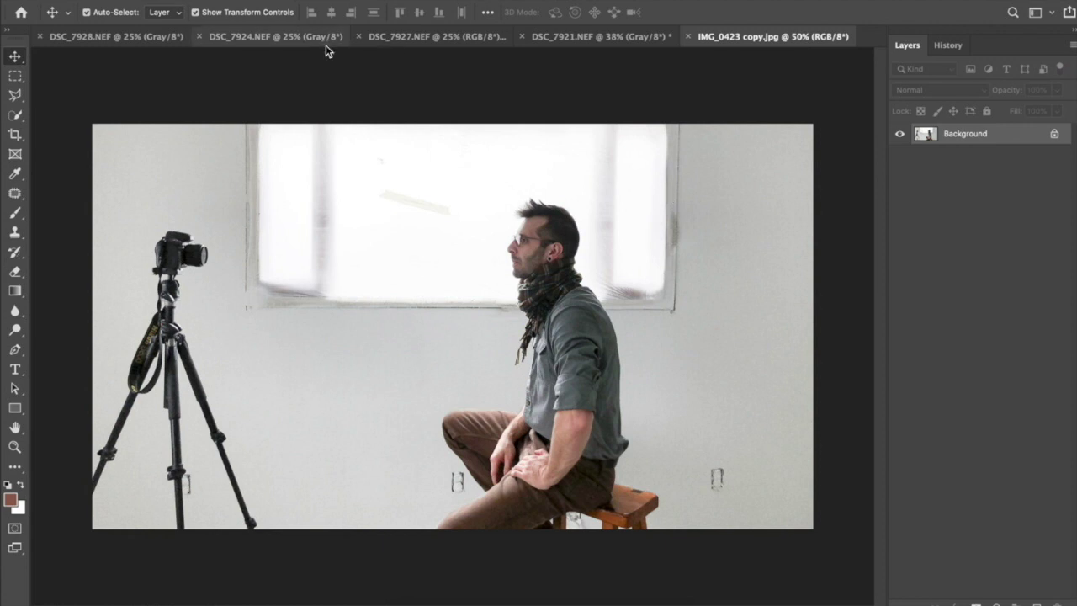
# Step: Bring the DSC_7928.NEF document forward in place of IMG_0423 copy.jpg
pyautogui.click(166, 42)
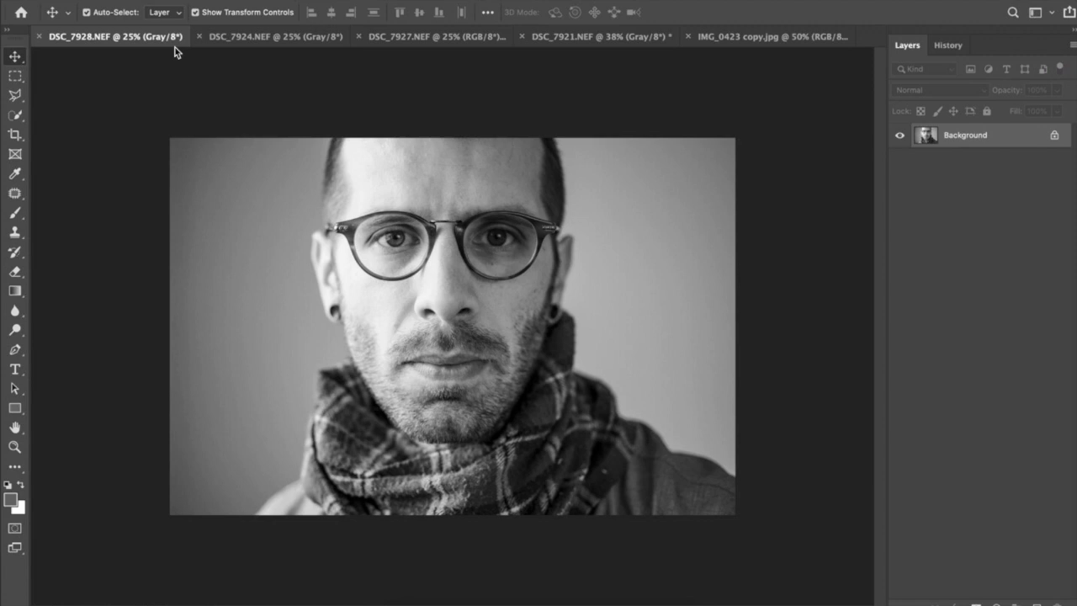
# Step: Alternate between the DSC_7928.NEF and DSC_7924.NEF tabs repeatedly, finishing on DSC_7924.NEF
pyautogui.click(260, 42)
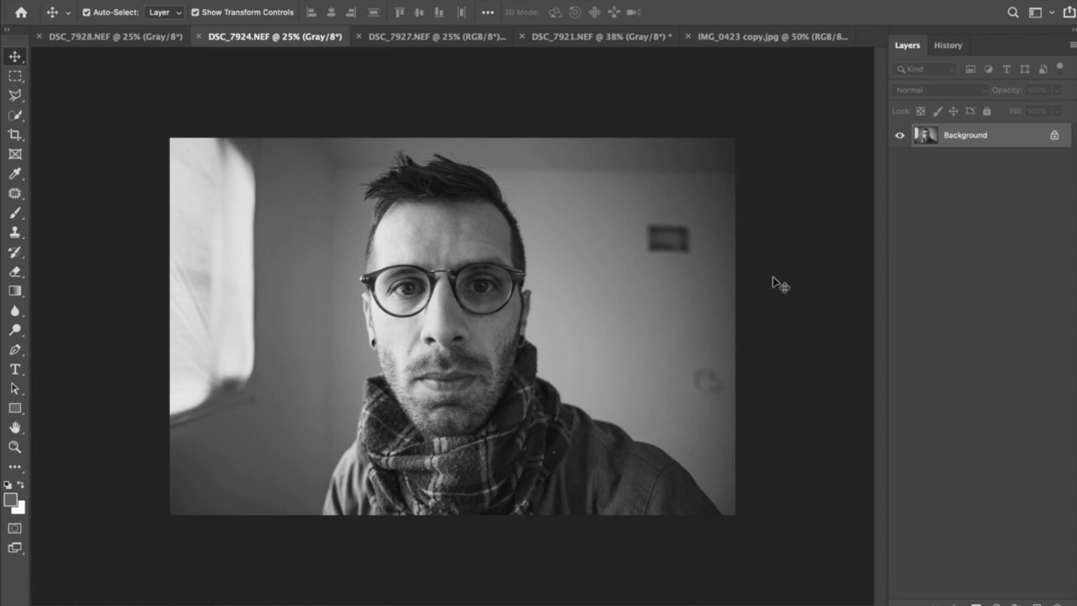
pyautogui.click(138, 37)
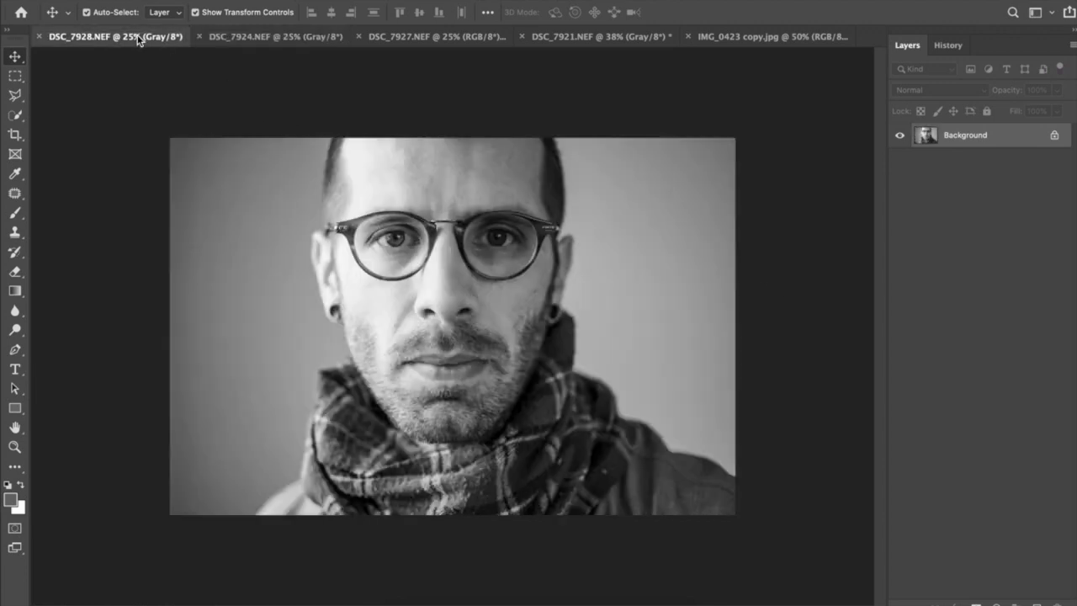
pyautogui.click(278, 39)
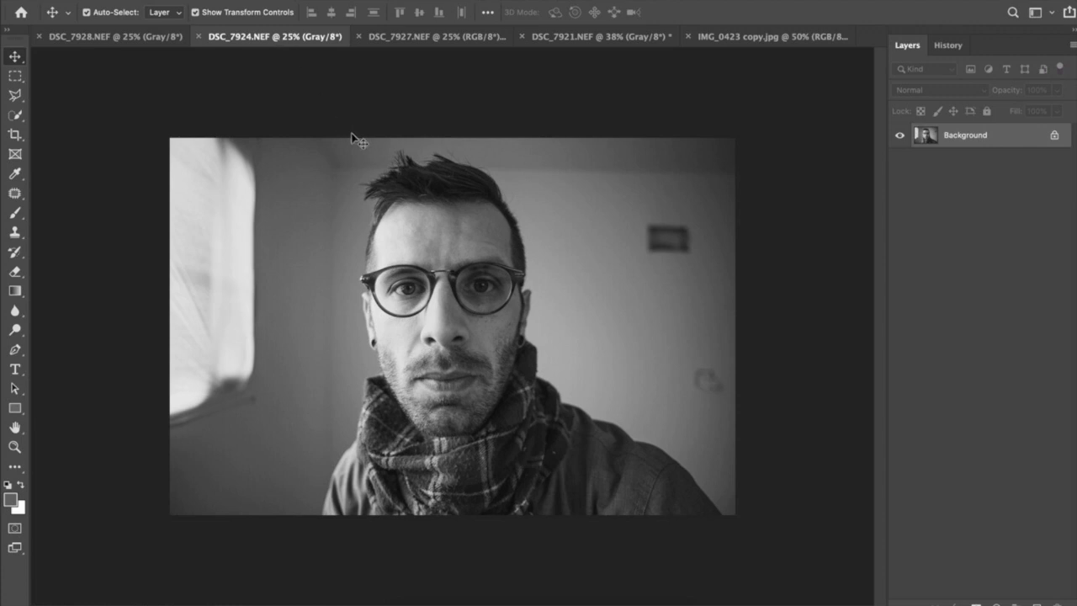
pyautogui.click(145, 40)
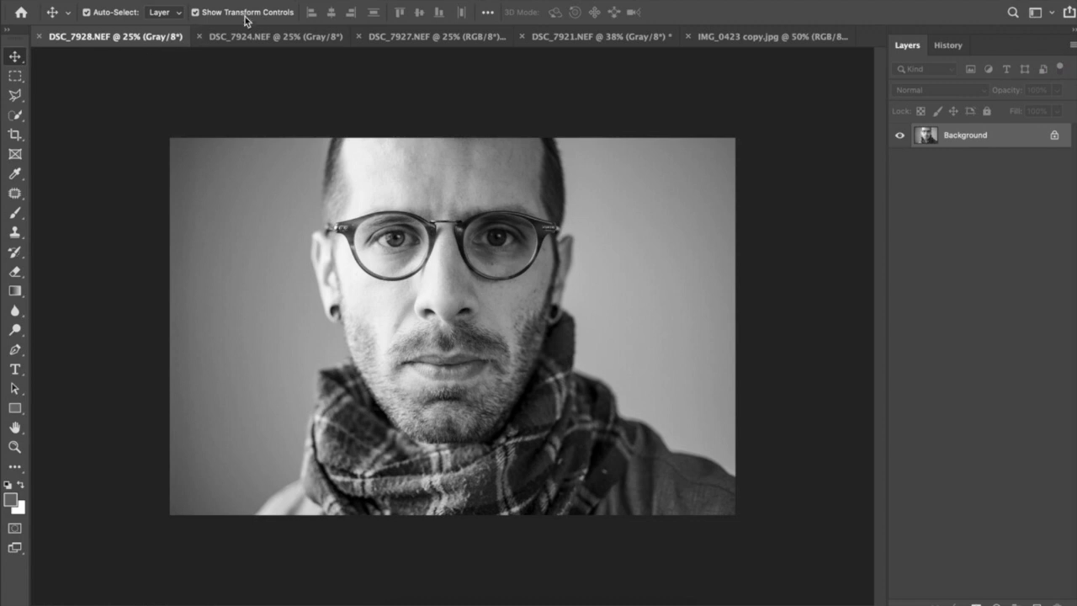
pyautogui.click(264, 37)
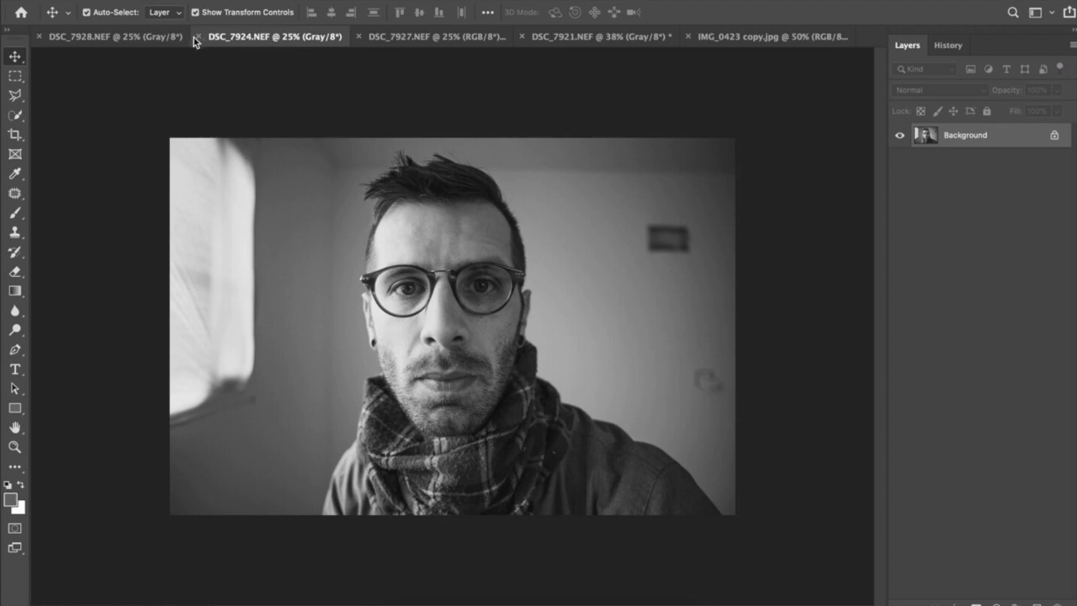
pyautogui.click(160, 38)
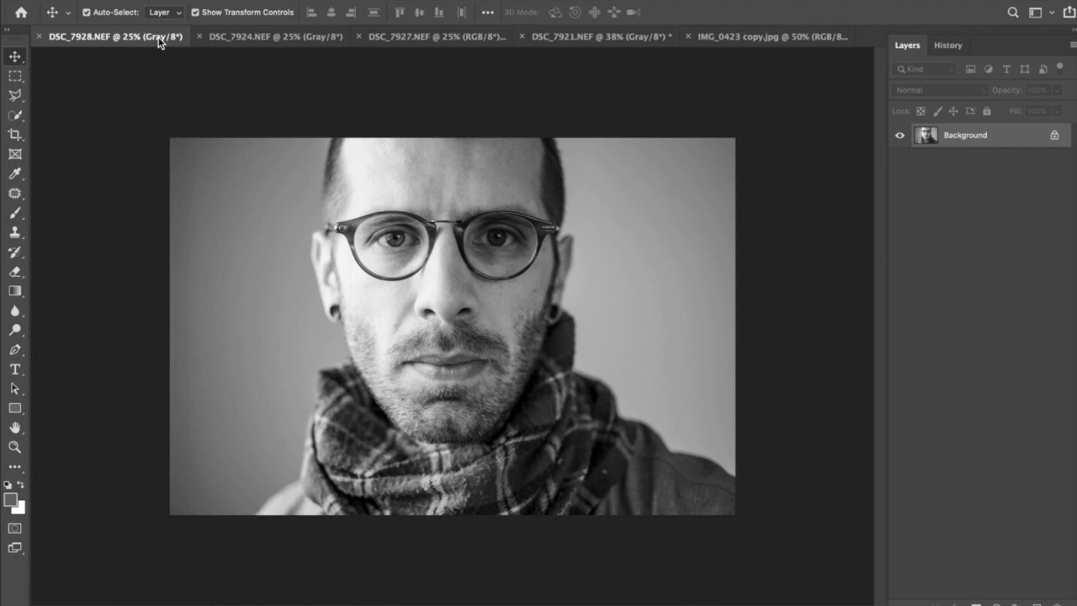
pyautogui.click(241, 38)
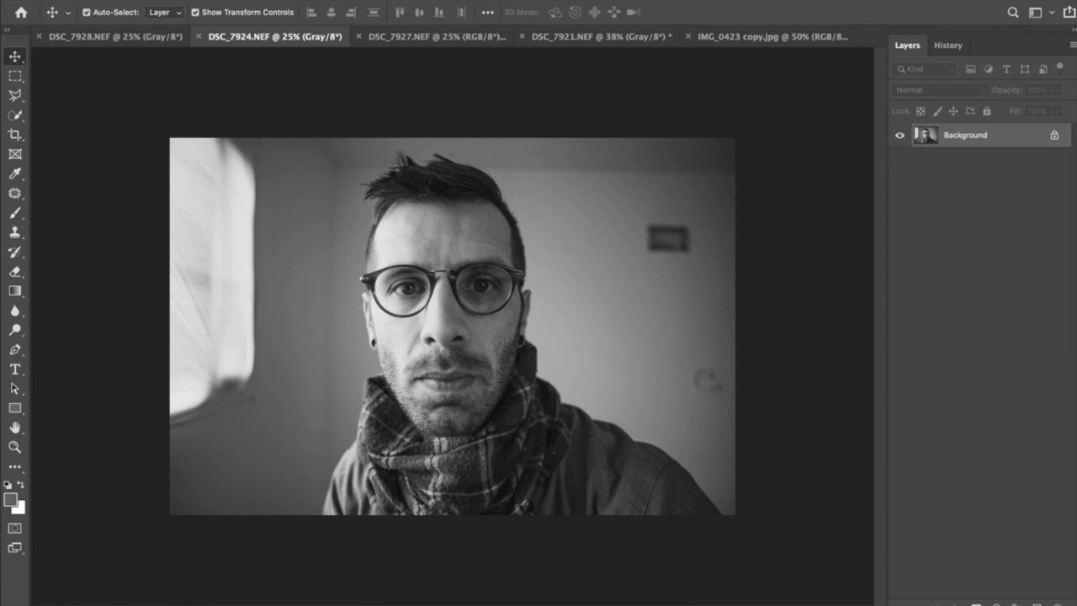
pyautogui.click(370, 0)
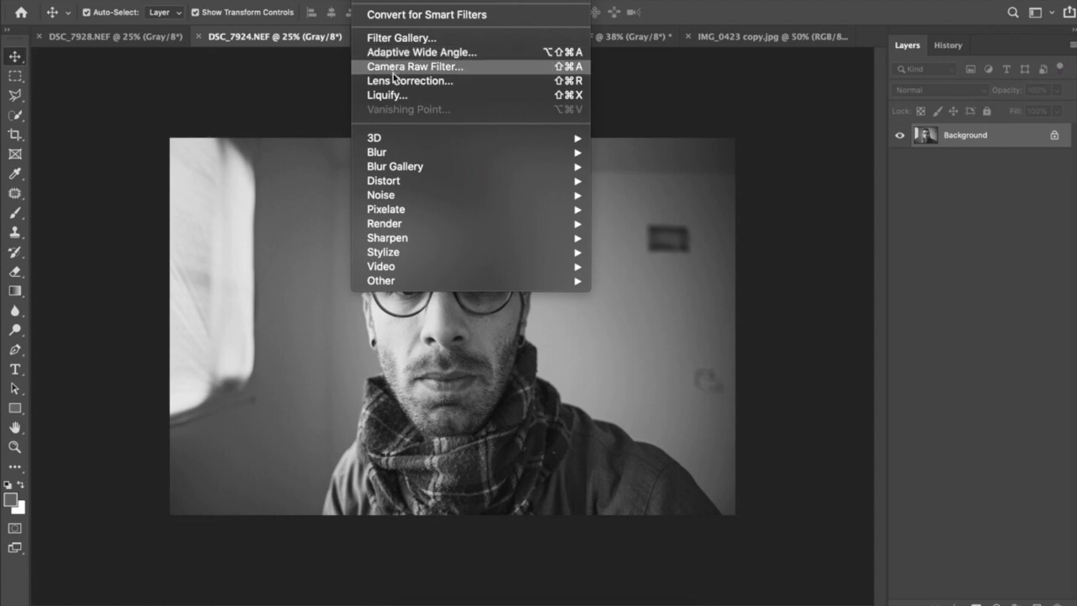
# Step: Open Lens Correction on DSC_7924.NEF and toggle Preview three times against the original
pyautogui.click(486, 82)
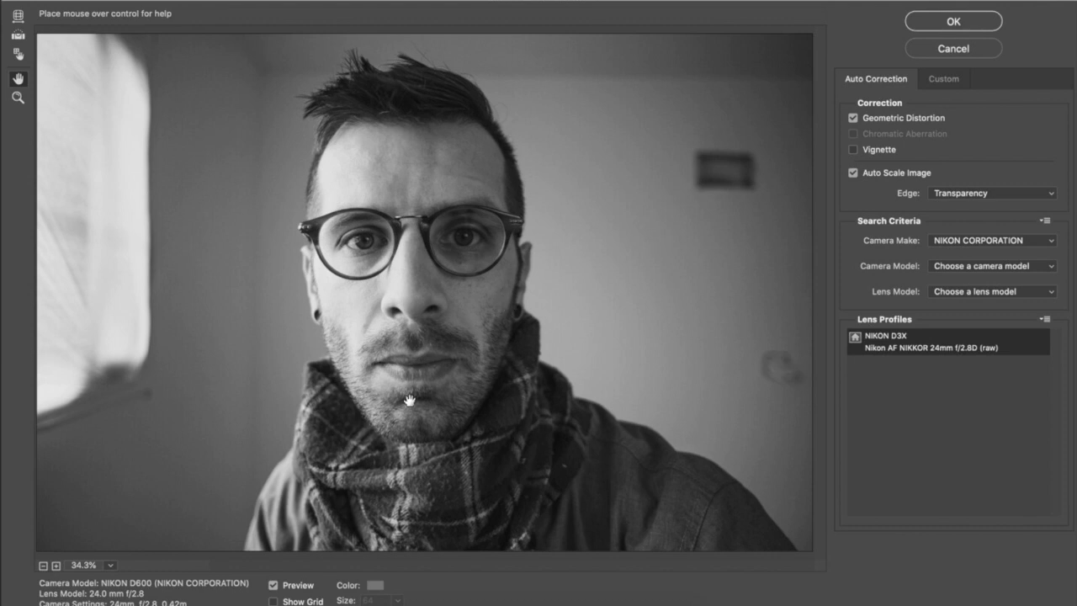
pyautogui.click(273, 585)
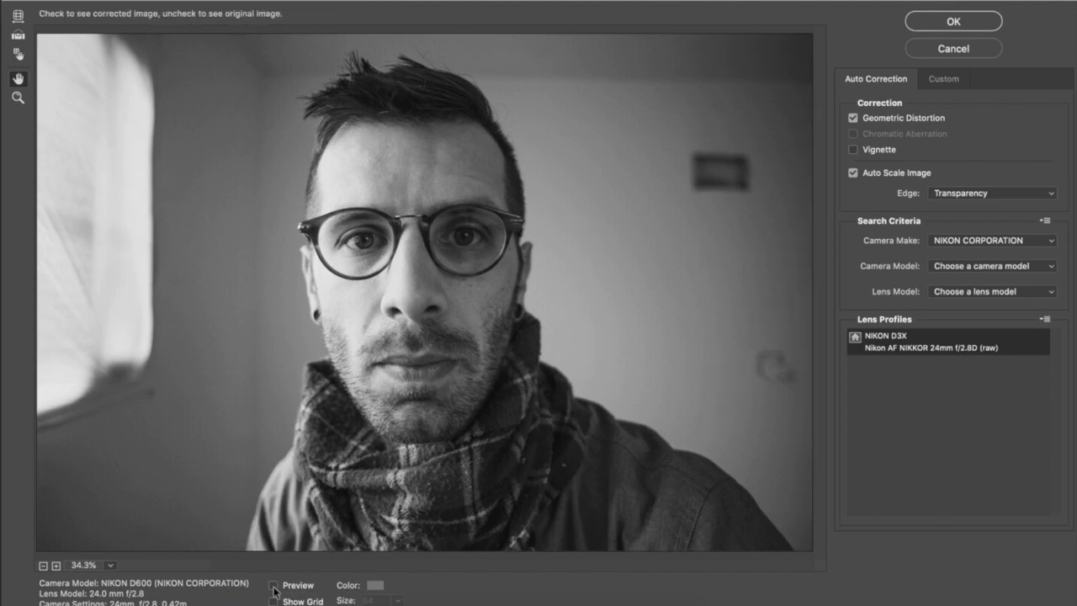
pyautogui.click(272, 586)
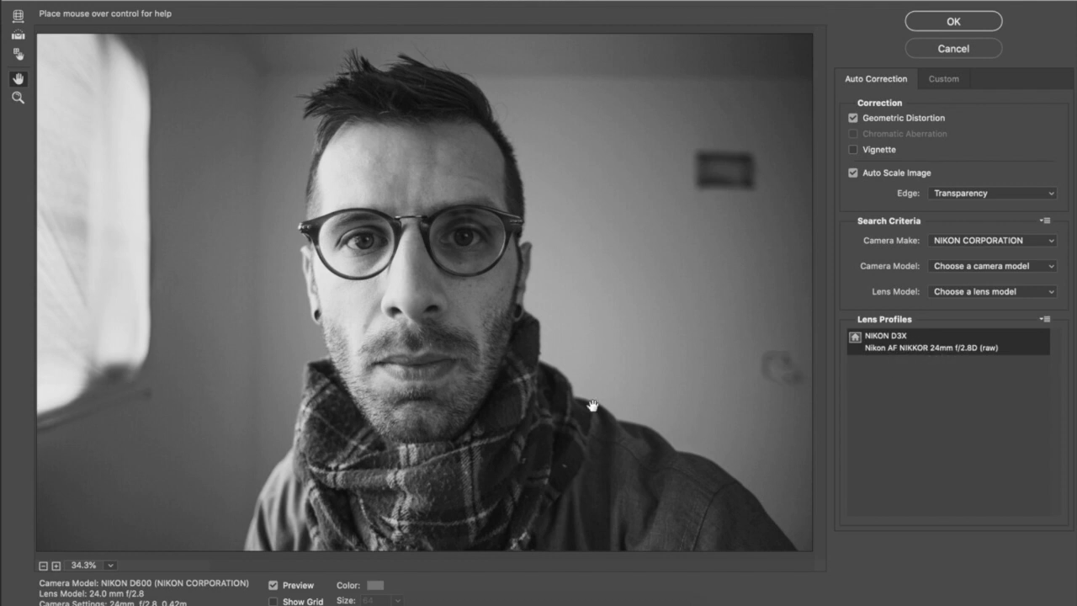
pyautogui.click(274, 586)
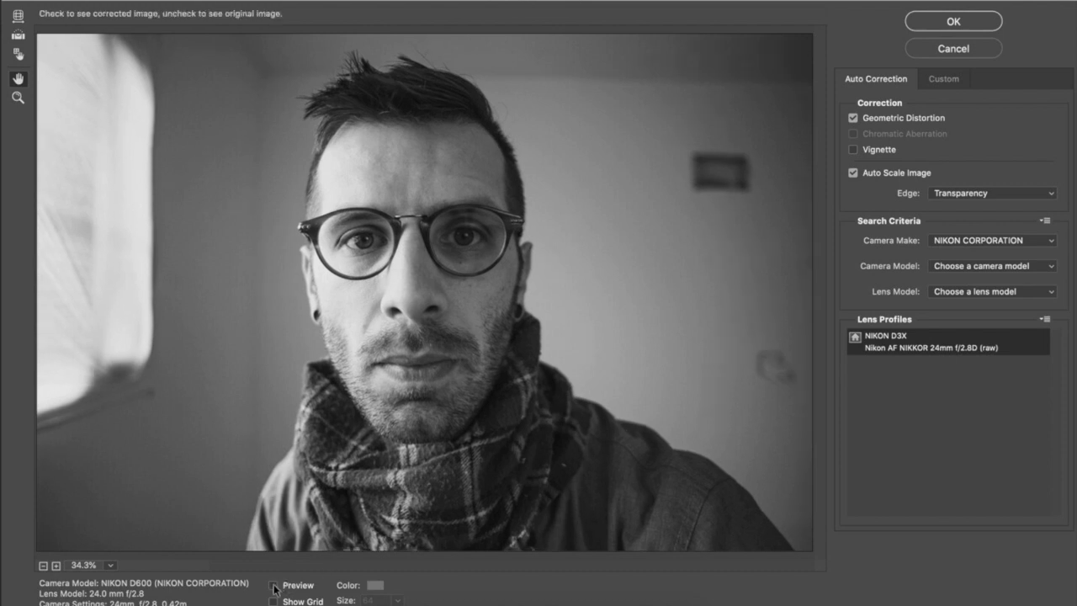
pyautogui.click(274, 585)
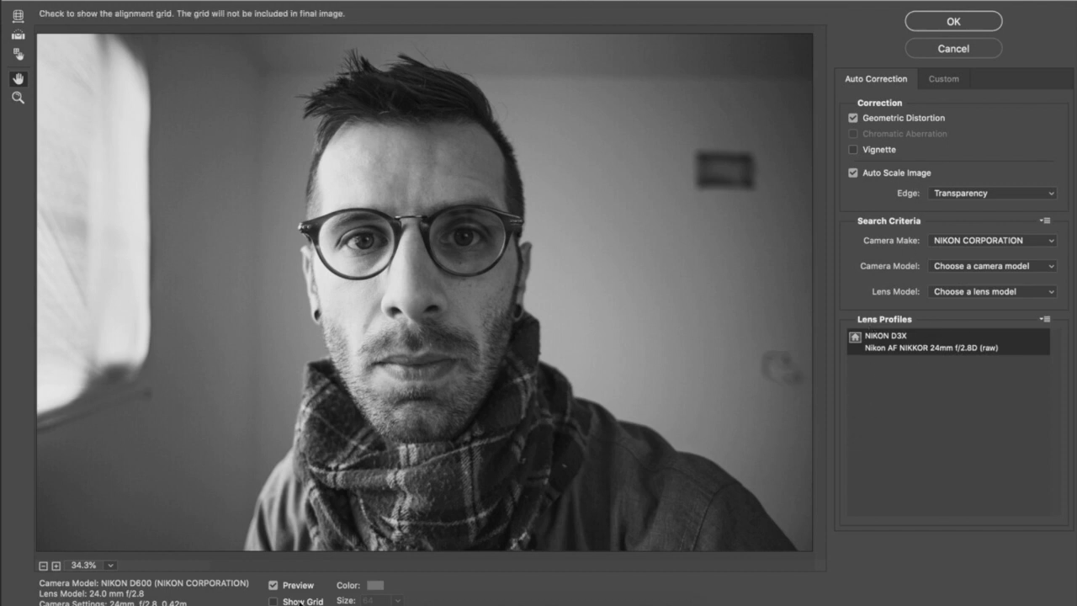
pyautogui.click(272, 587)
pyautogui.click(273, 587)
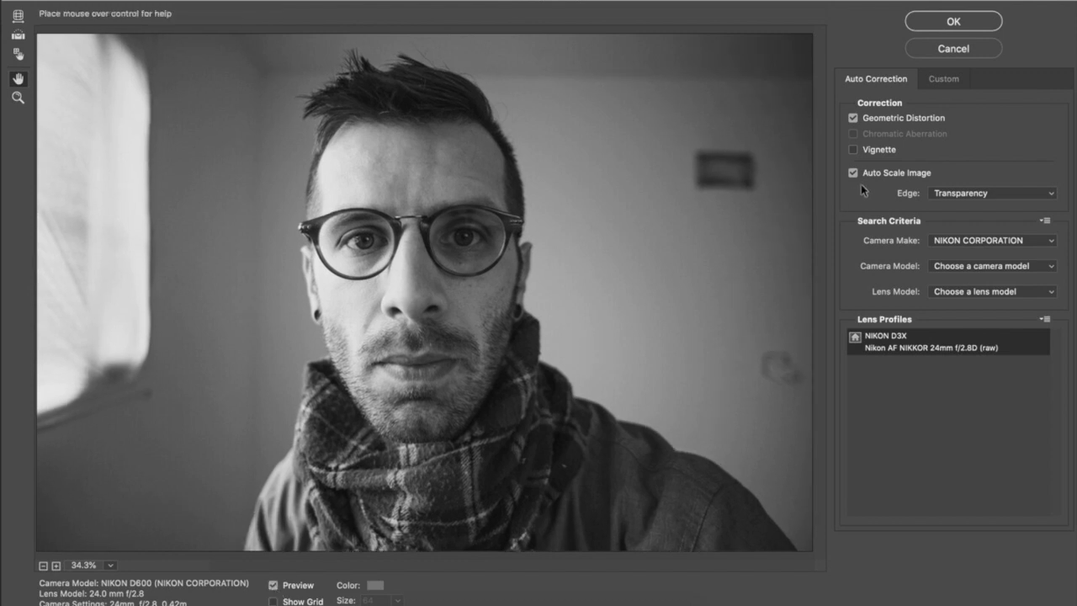
pyautogui.click(947, 81)
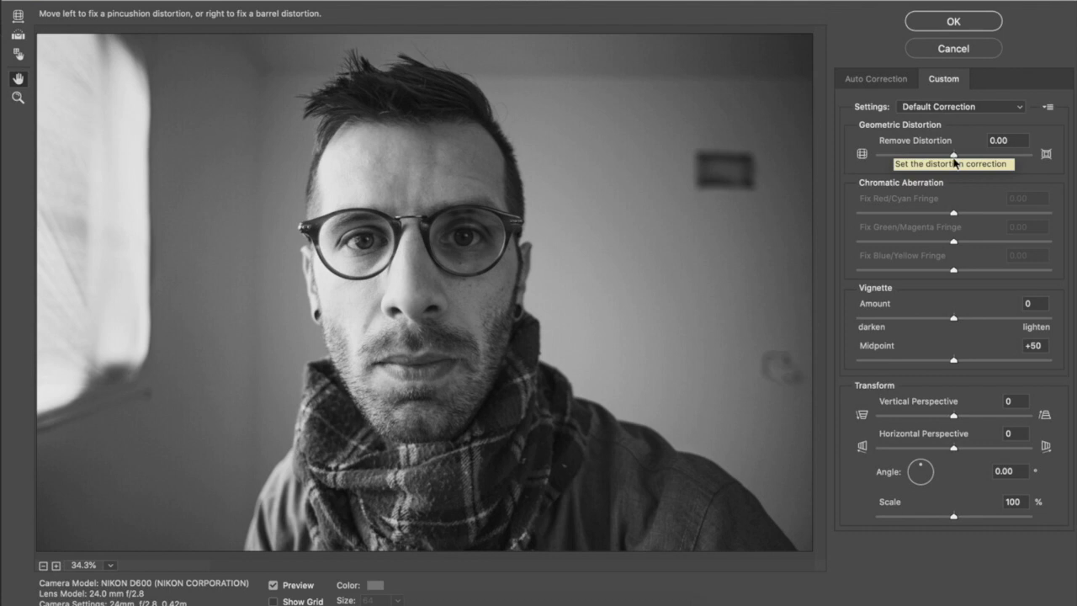
# Step: Drag the Remove Distortion slider in the Custom settings to +52.00
pyautogui.moveTo(954, 156); pyautogui.dragTo(932, 162)
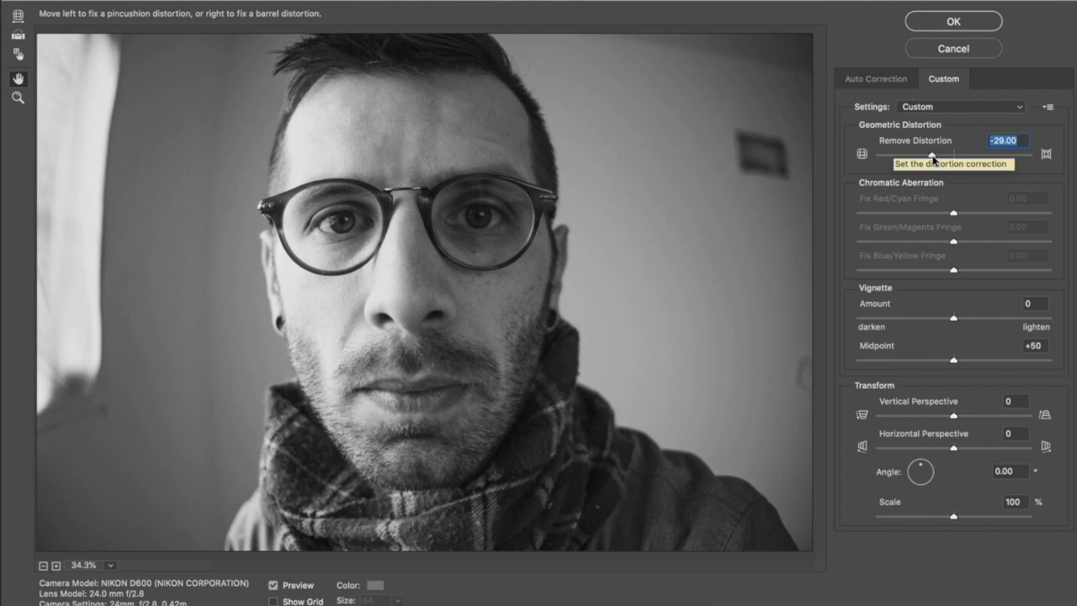
pyautogui.moveTo(935, 156); pyautogui.dragTo(992, 153)
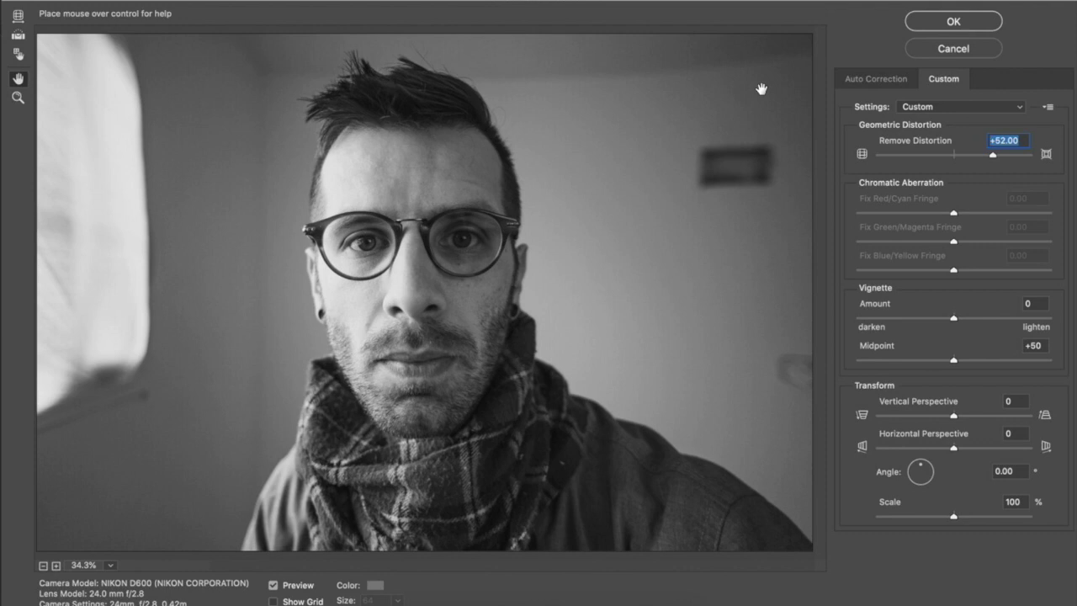
# Step: Check the +52.00 correction with Show Grid, then toggle Preview, leaving the original showing
pyautogui.click(275, 601)
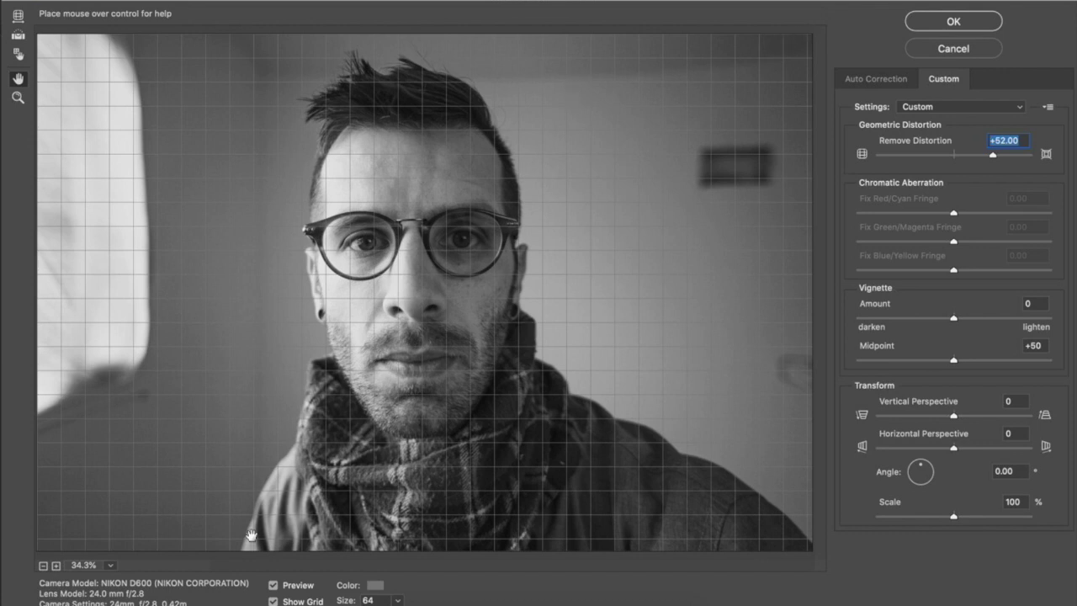
pyautogui.click(273, 601)
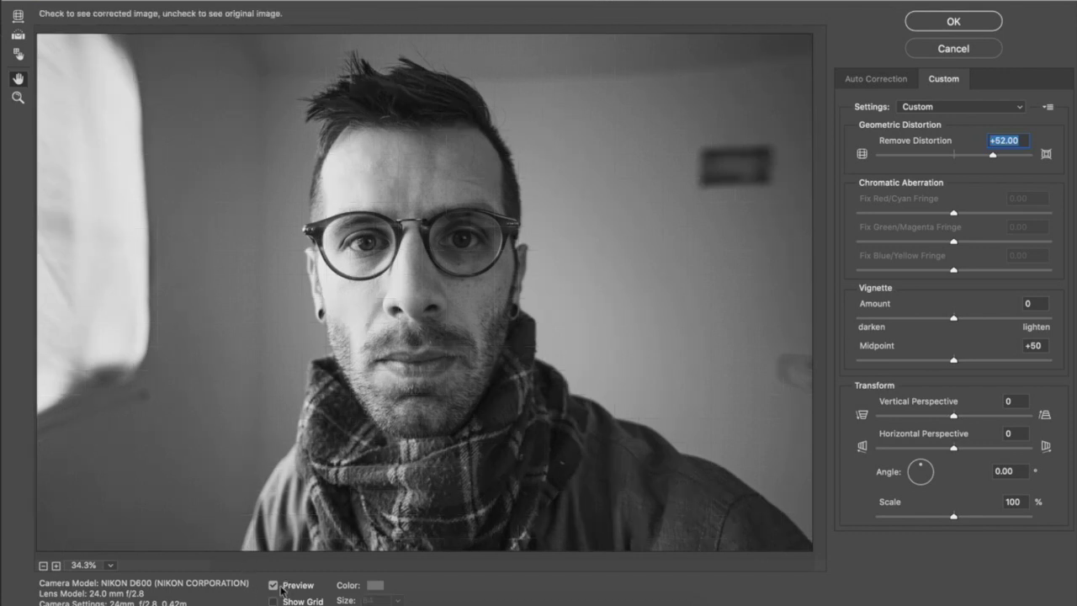
pyautogui.click(274, 586)
pyautogui.click(273, 586)
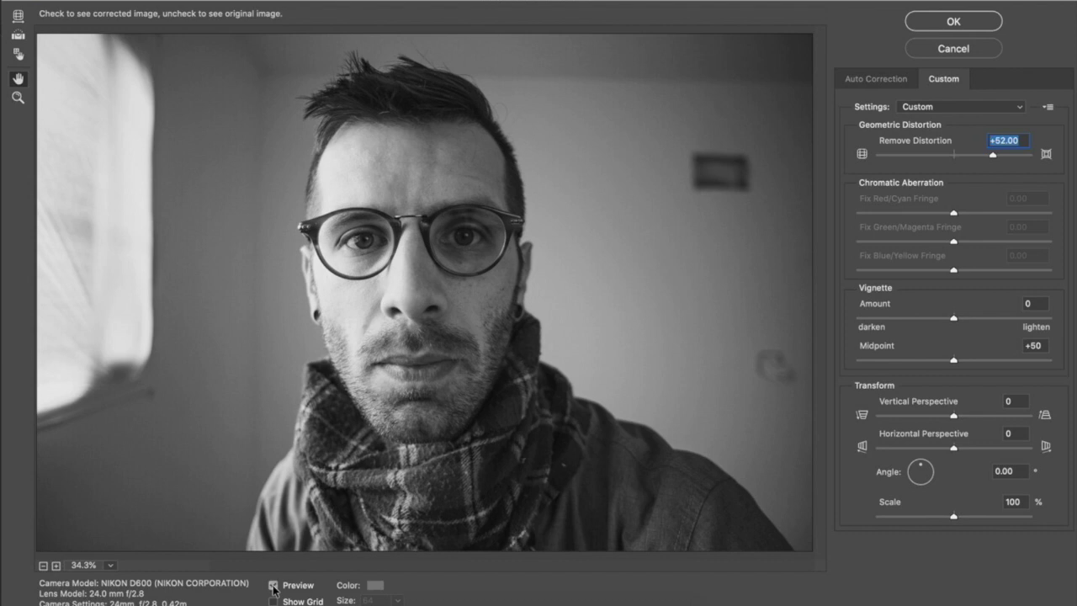
pyautogui.click(273, 586)
pyautogui.click(273, 586)
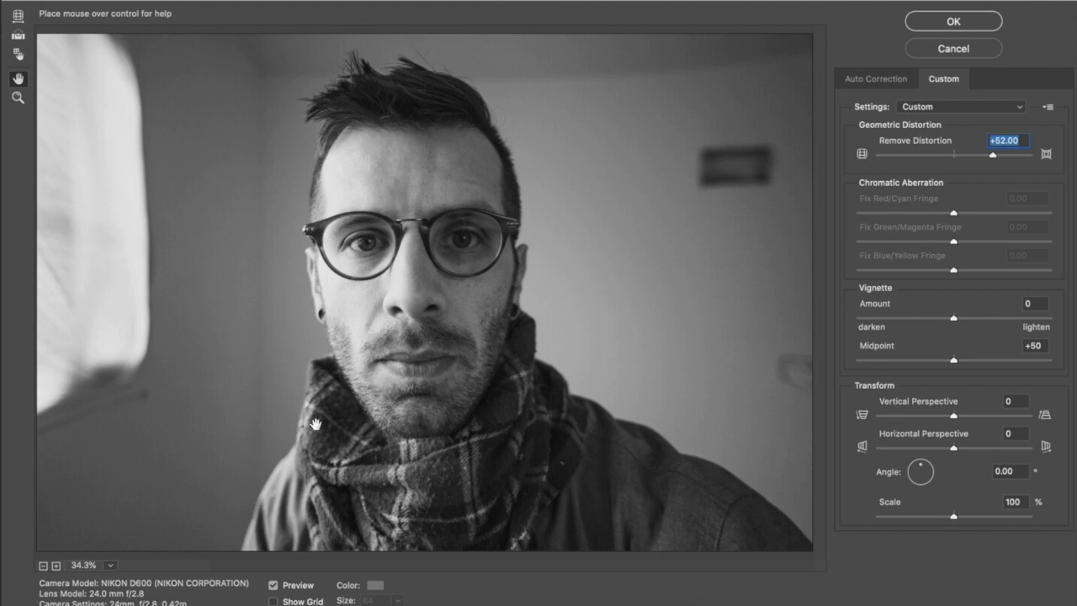
pyautogui.click(273, 587)
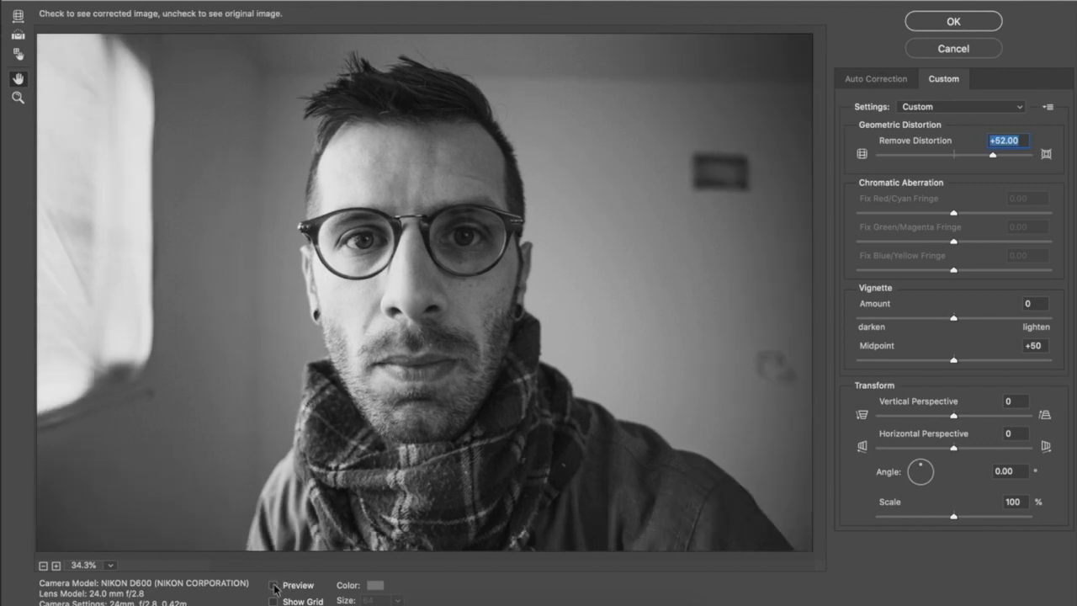
pyautogui.click(273, 586)
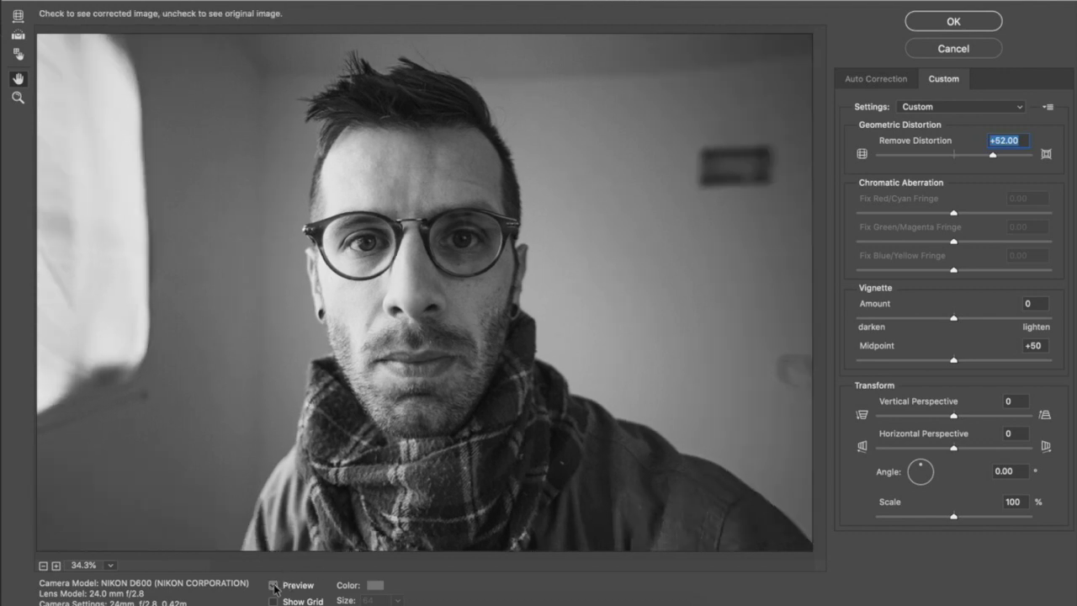
pyautogui.click(274, 585)
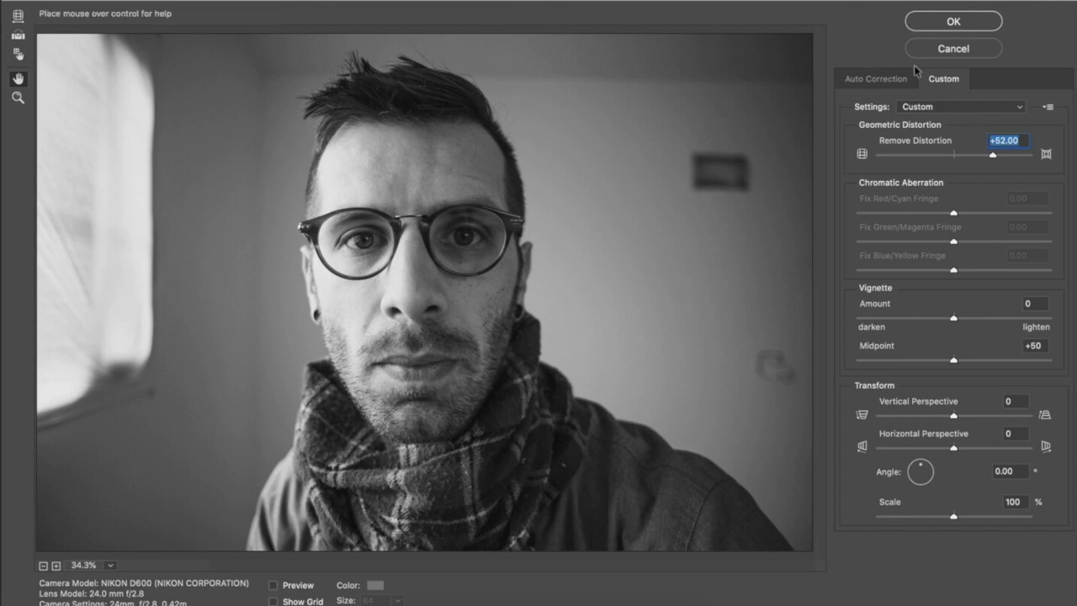
# Step: Cancel Lens Correction and switch between the portrait tabs, ending on DSC_7928.NEF
pyautogui.click(955, 52)
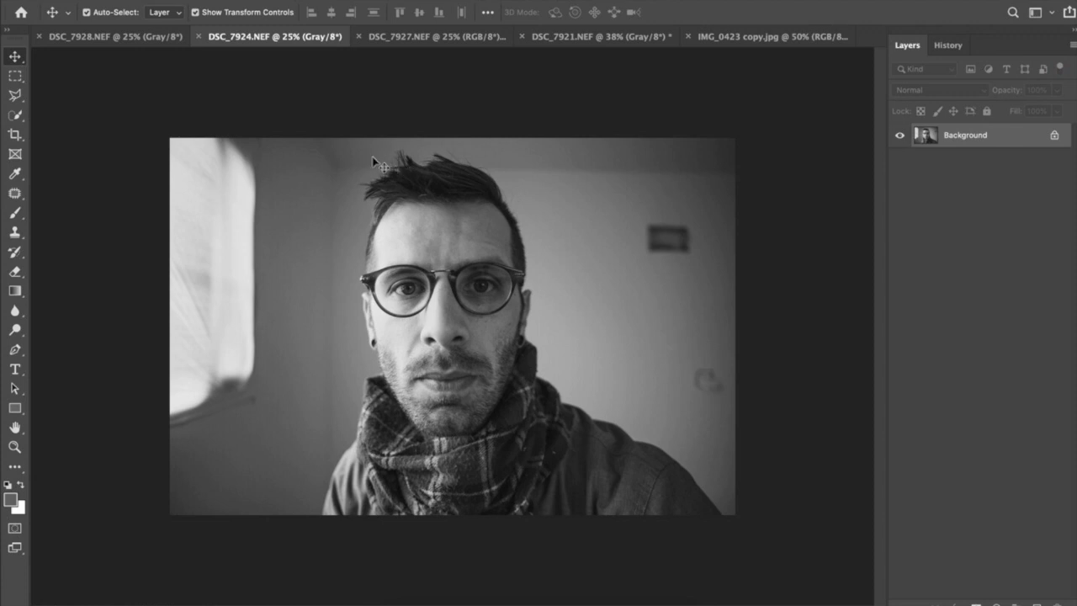
pyautogui.click(158, 38)
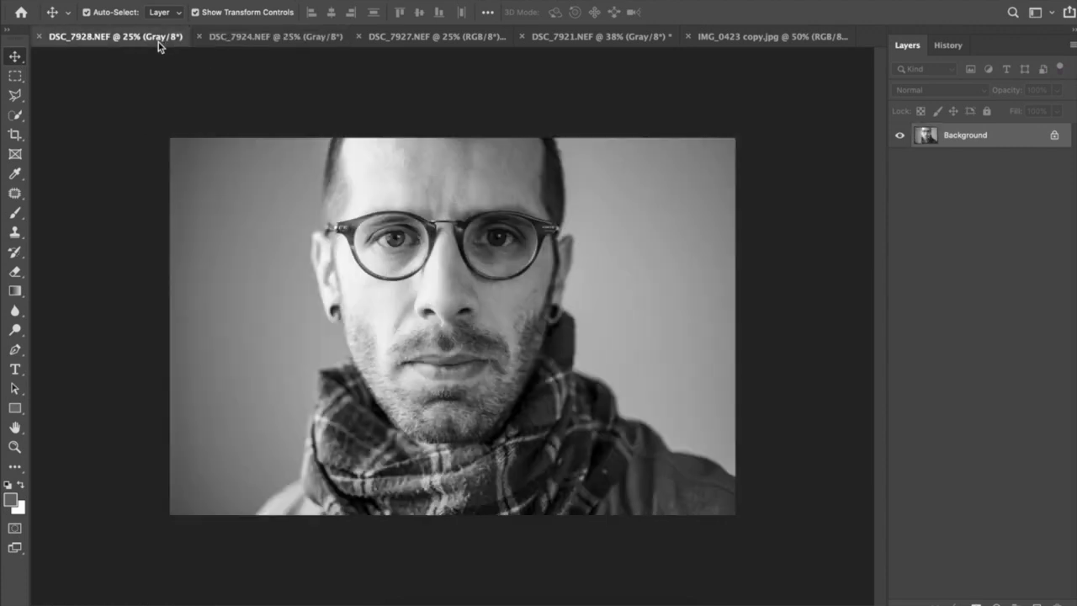
pyautogui.click(242, 37)
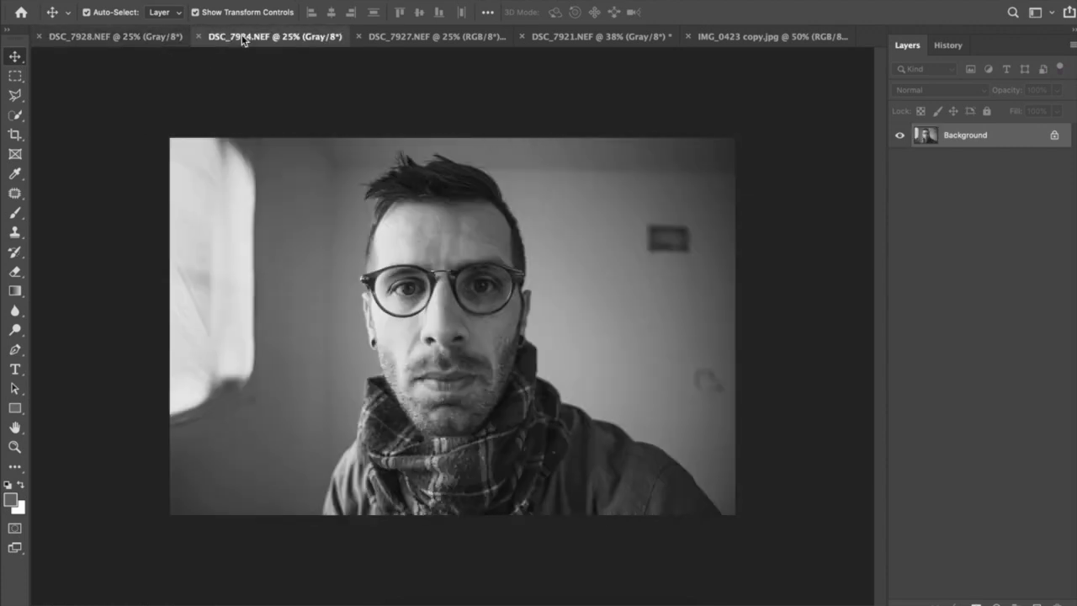
pyautogui.click(151, 39)
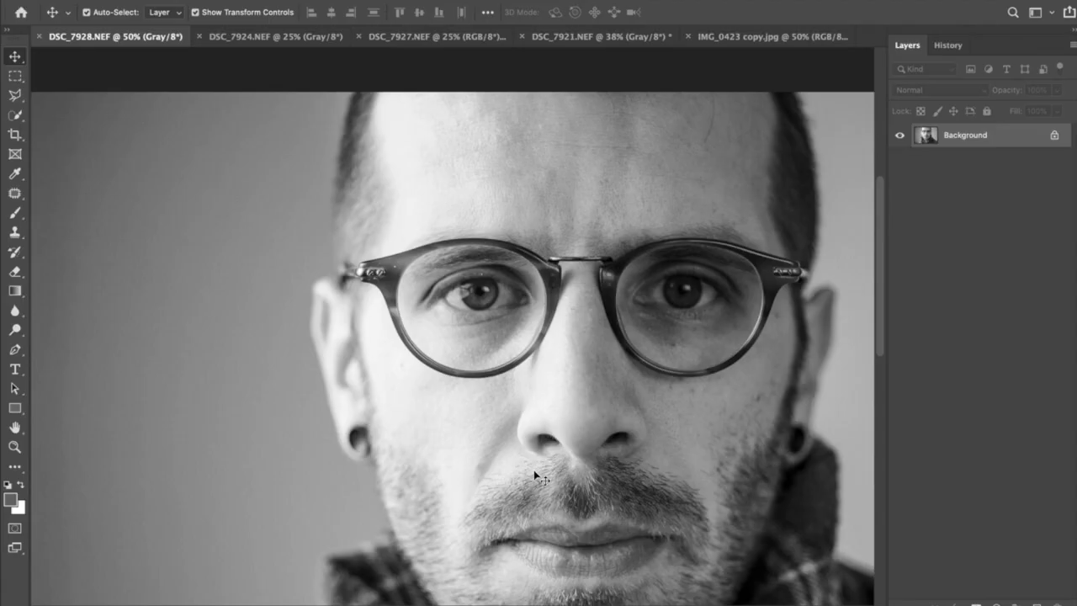
pyautogui.hotkey('ctrl', '-')
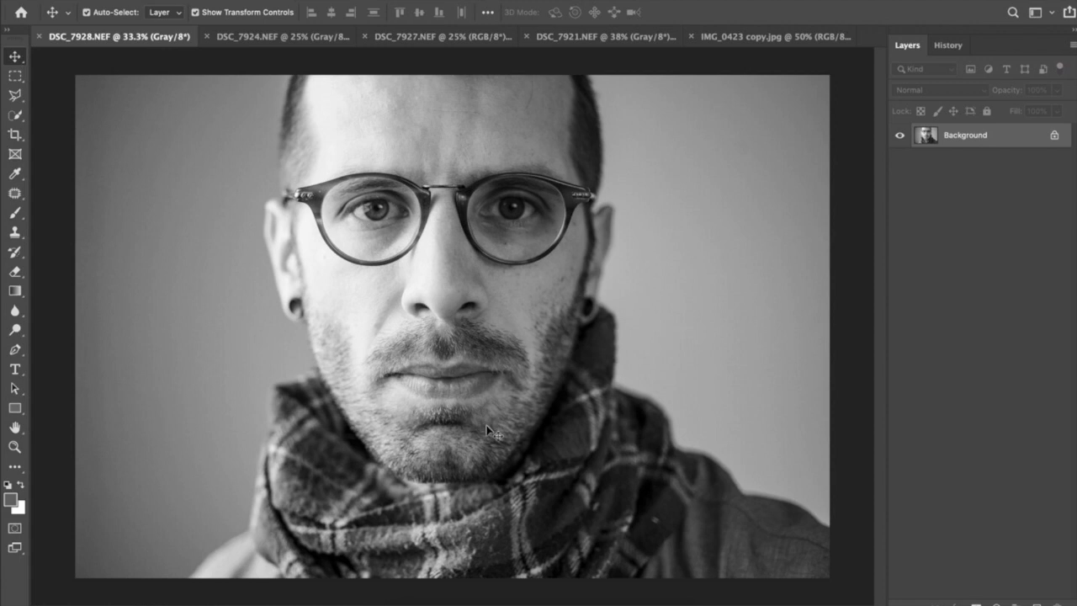
pyautogui.click(619, 40)
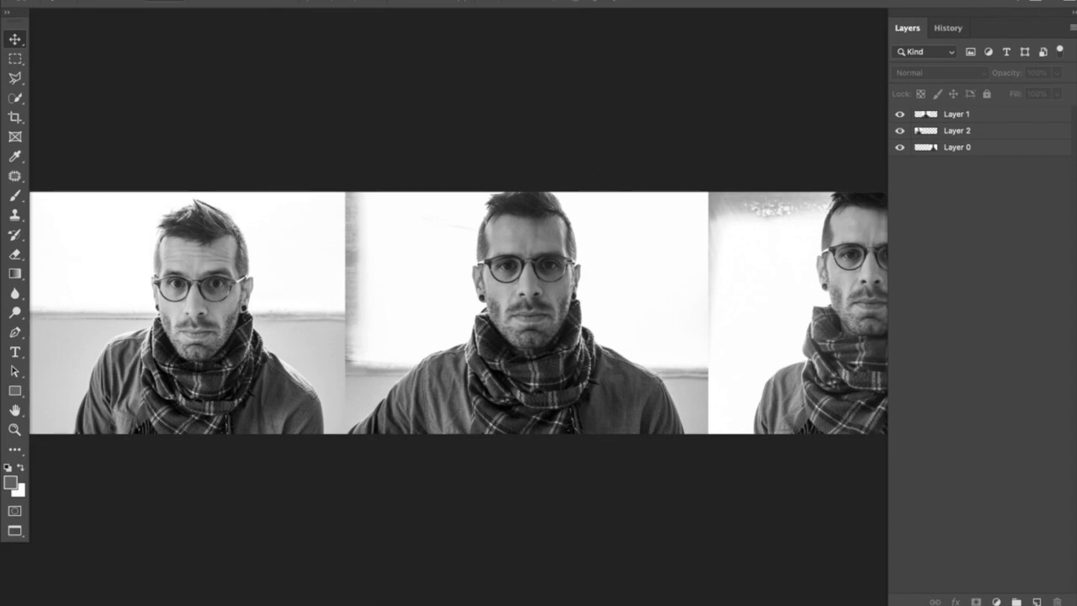
pyautogui.press('f')
pyautogui.press('f')
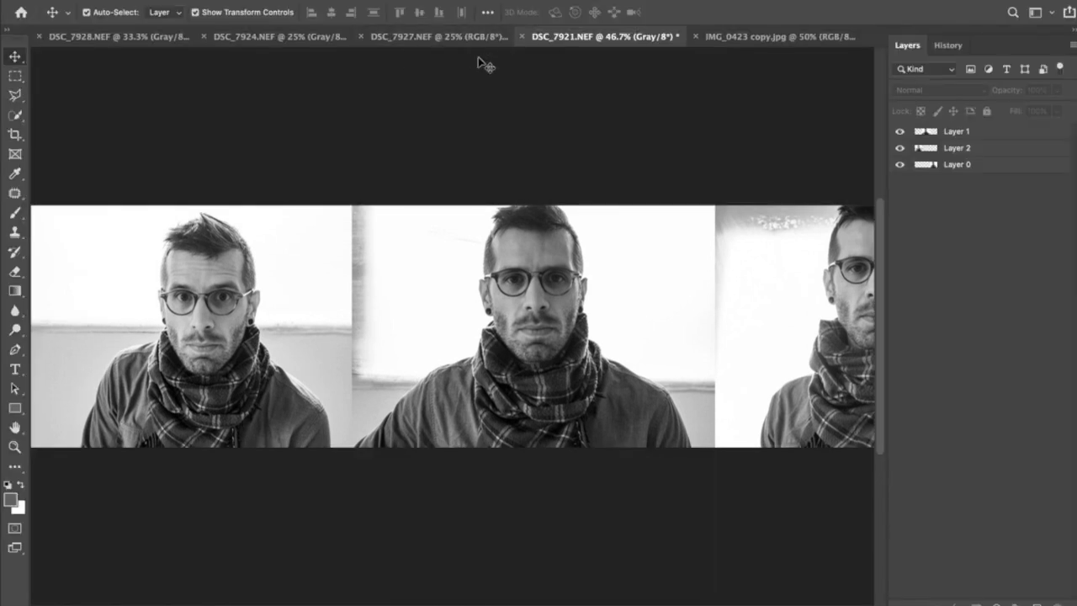
# Step: Leave Full Screen and cycle through DSC_7927, DSC_7924 and DSC_7928, ending on DSC_7927
pyautogui.click(399, 38)
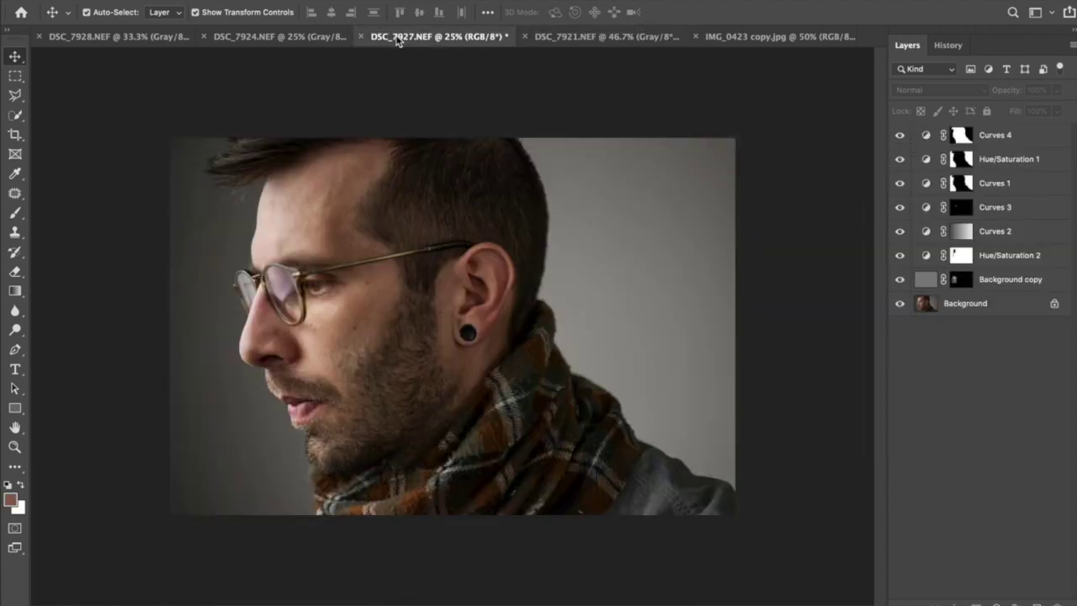
pyautogui.click(295, 39)
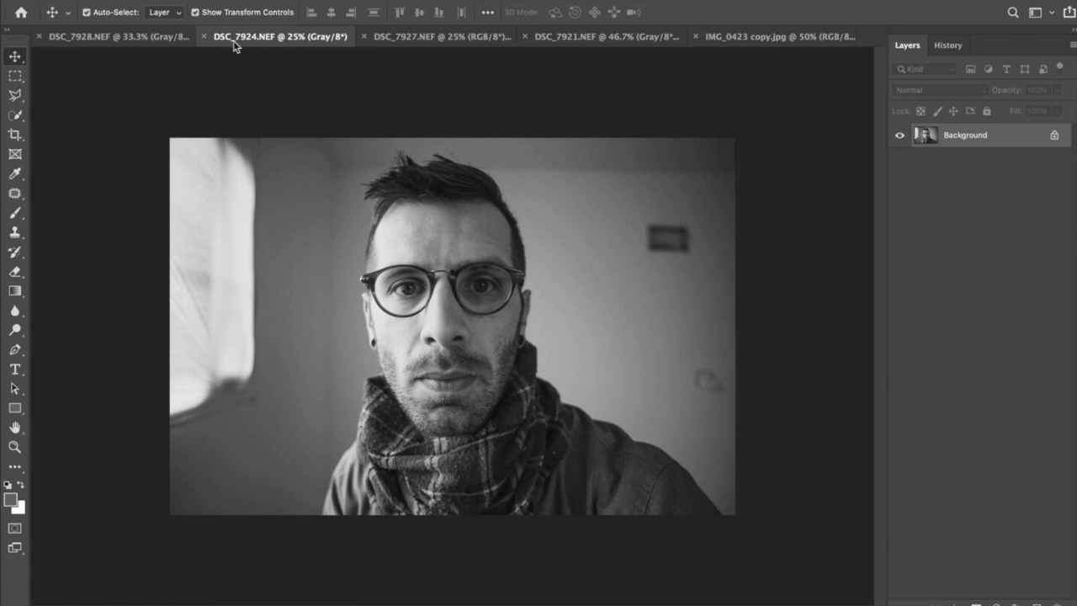
pyautogui.click(165, 43)
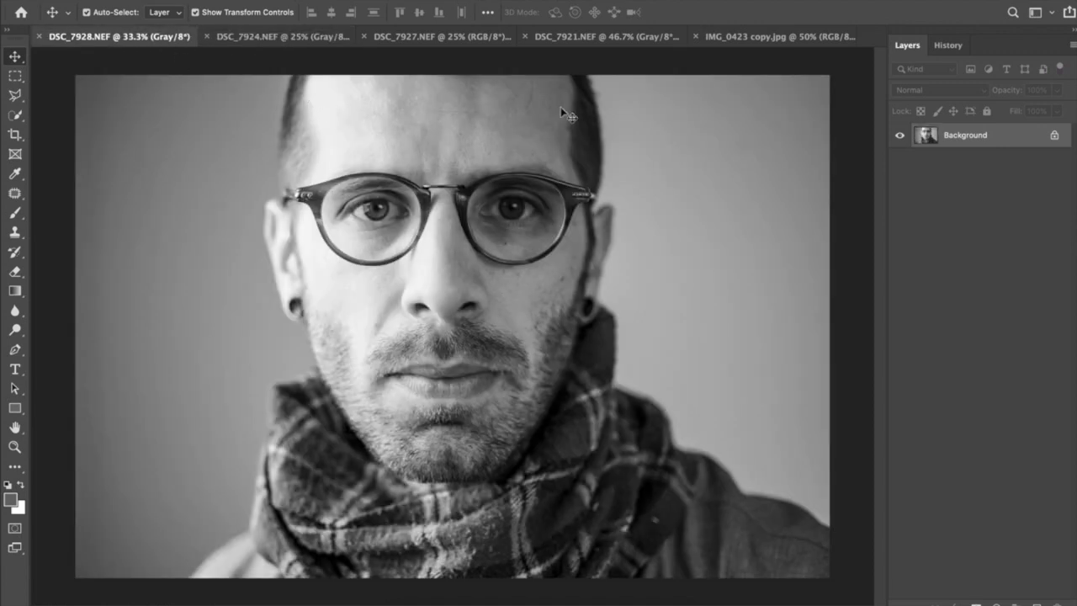
pyautogui.click(454, 38)
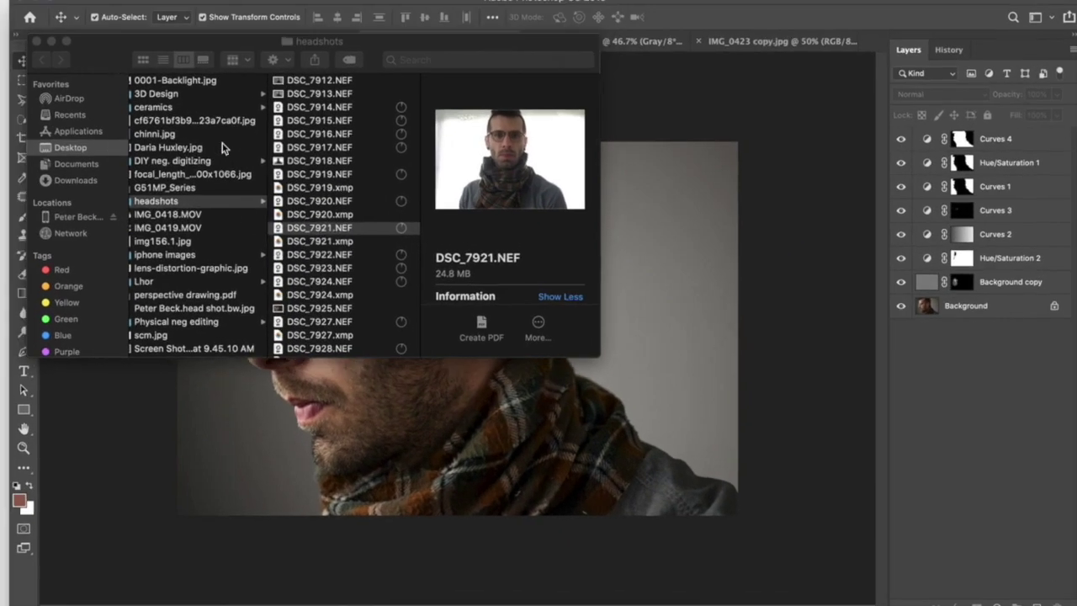
# Step: Select DSC_7921.xmp, then open DSC_7923.NEF from the headshots folder in Camera Raw
pyautogui.click(329, 246)
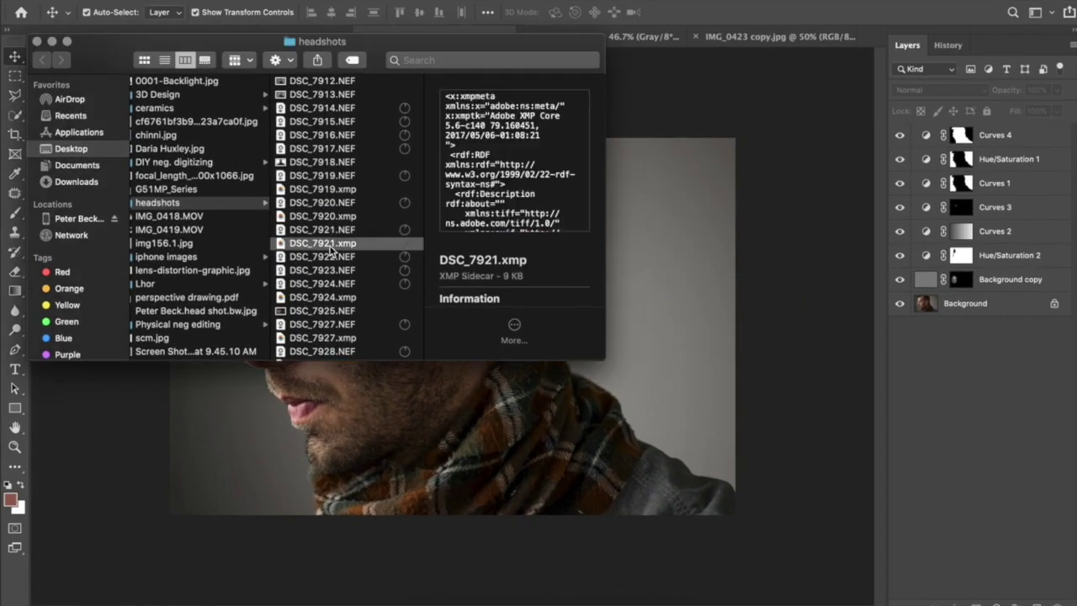
pyautogui.click(333, 270)
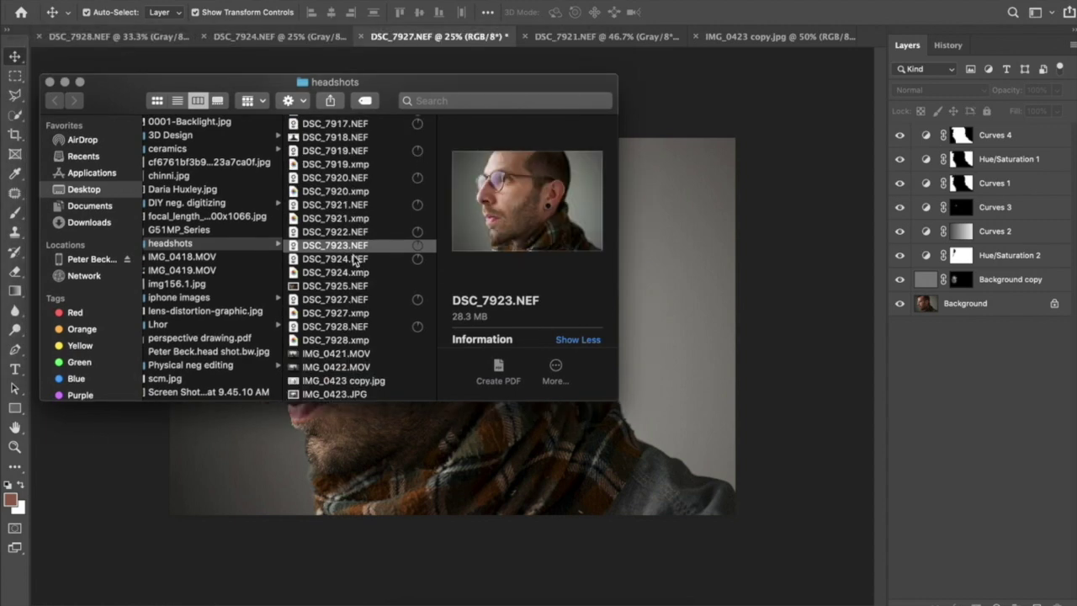
pyautogui.doubleClick(354, 252)
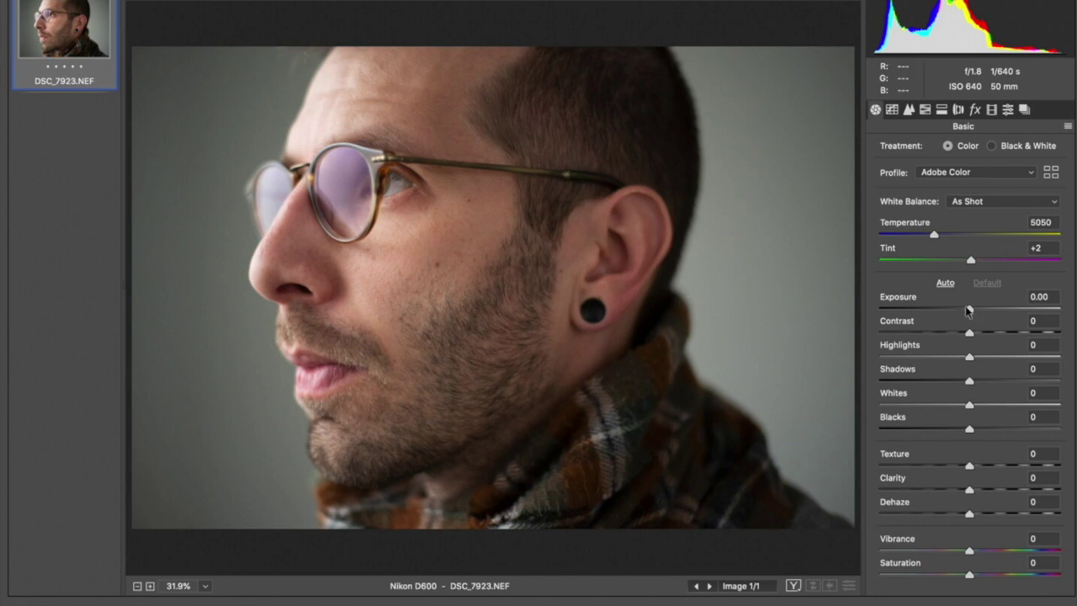
# Step: Lower the Basic panel Exposure of DSC_7923.NEF to -0.25
pyautogui.moveTo(970, 309); pyautogui.dragTo(966, 312)
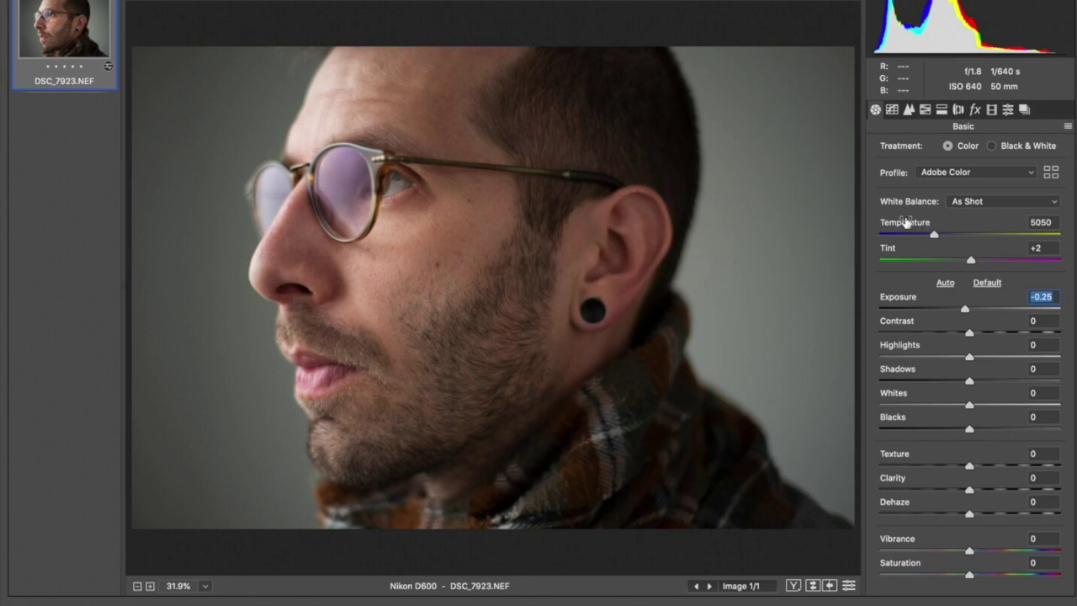
pyautogui.click(1026, 202)
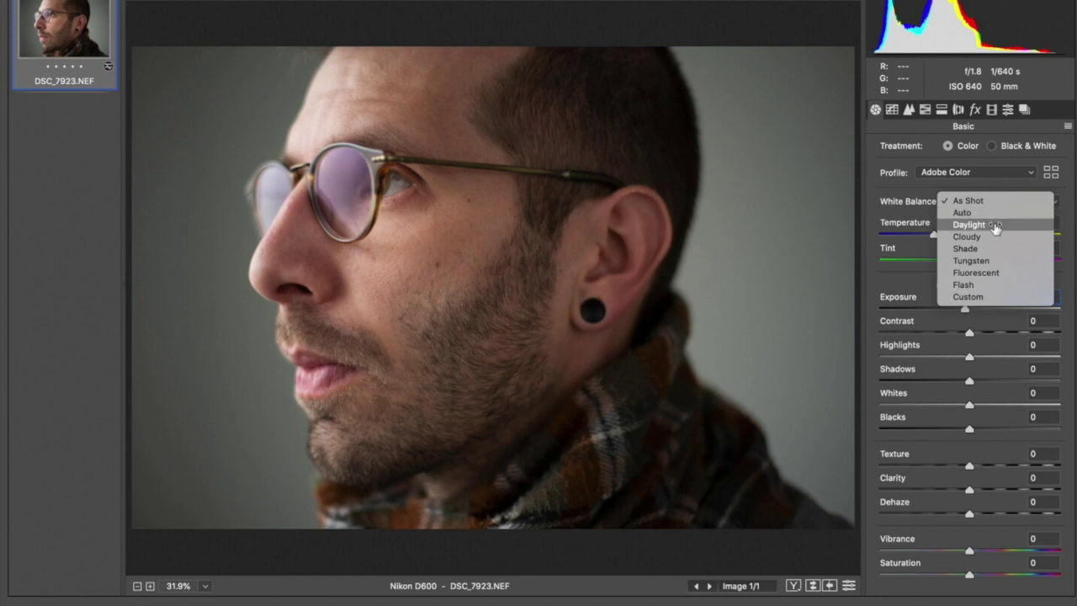
pyautogui.press('Escape')
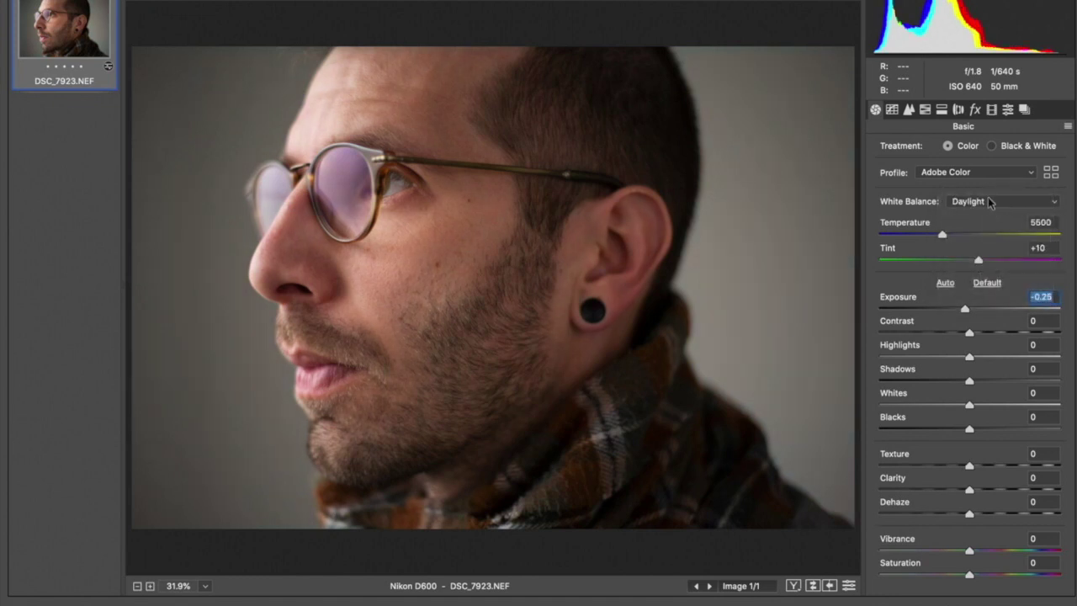
pyautogui.click(990, 204)
pyautogui.click(983, 210)
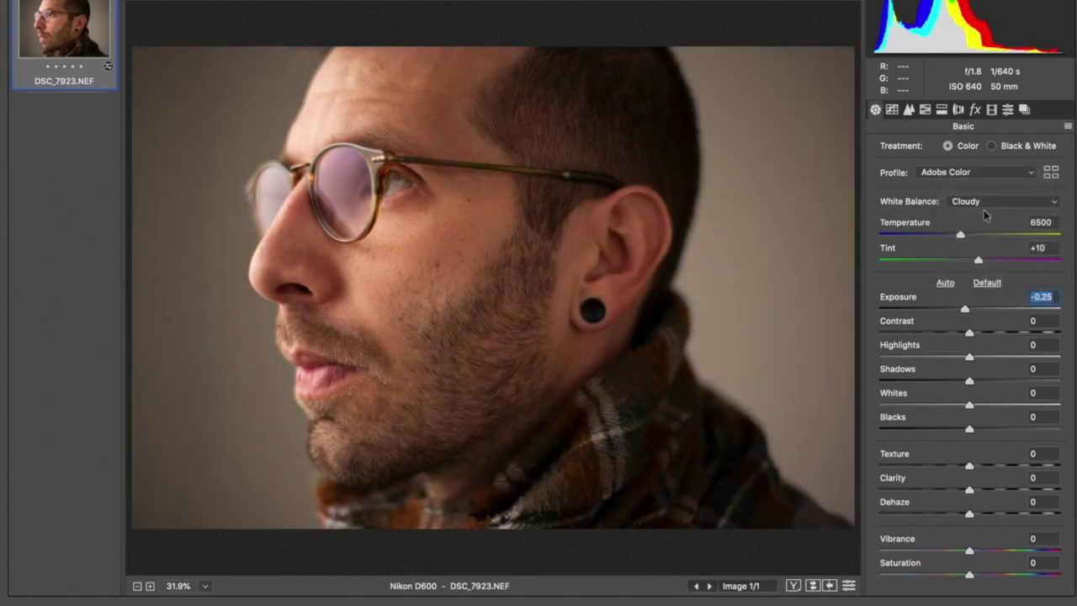
pyautogui.click(984, 208)
pyautogui.click(979, 214)
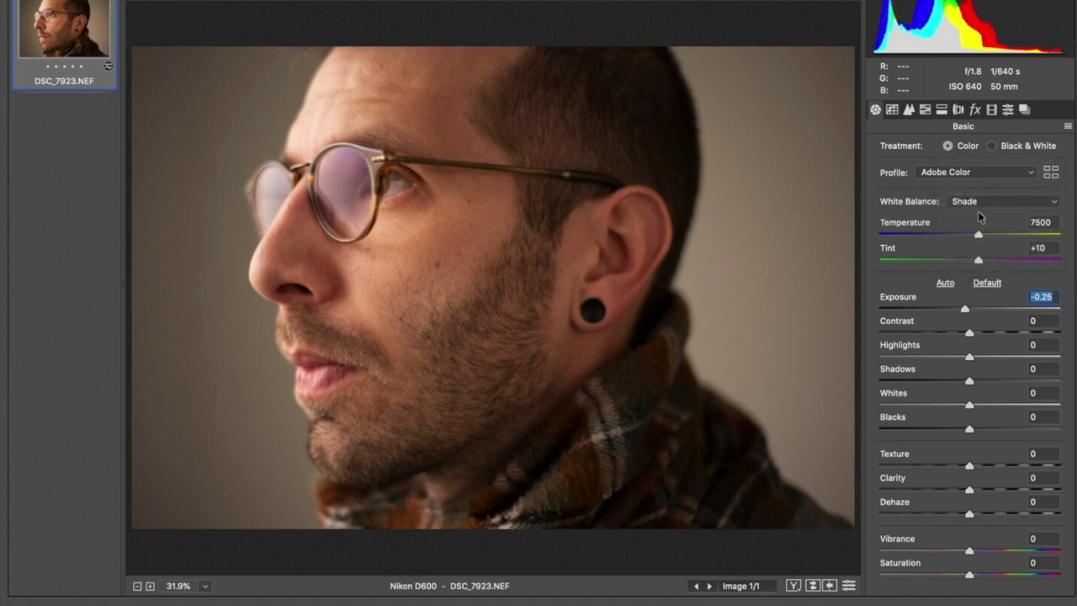
pyautogui.click(980, 202)
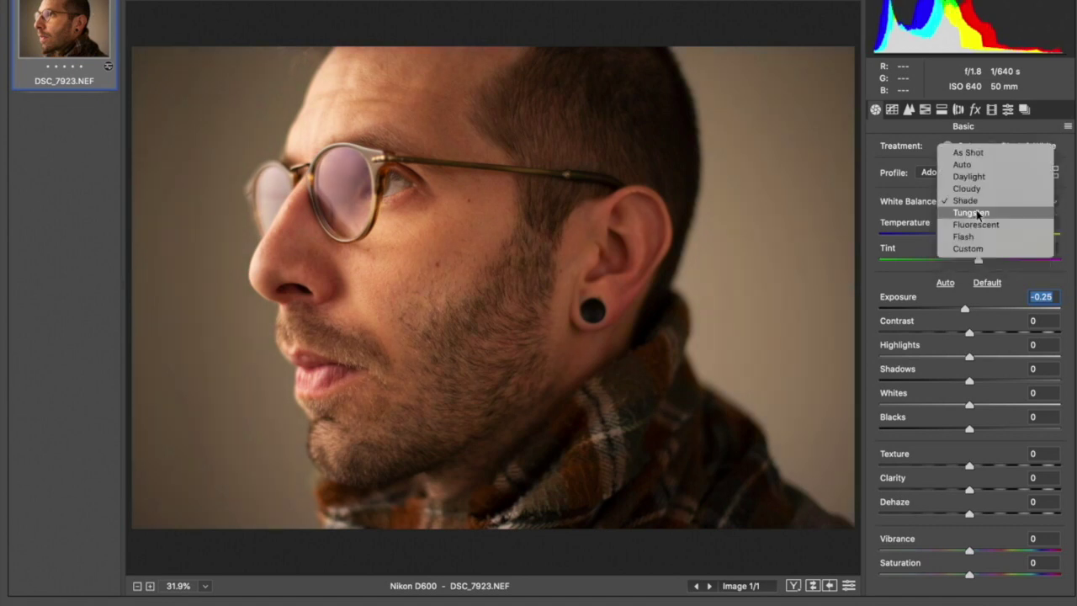
pyautogui.click(976, 212)
pyautogui.click(976, 209)
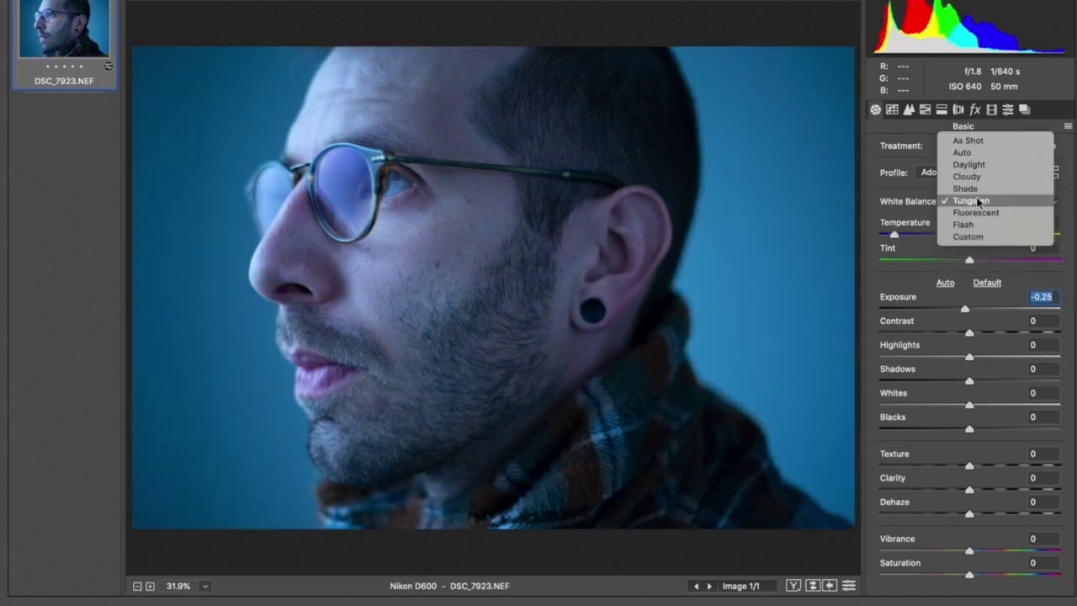
pyautogui.click(975, 210)
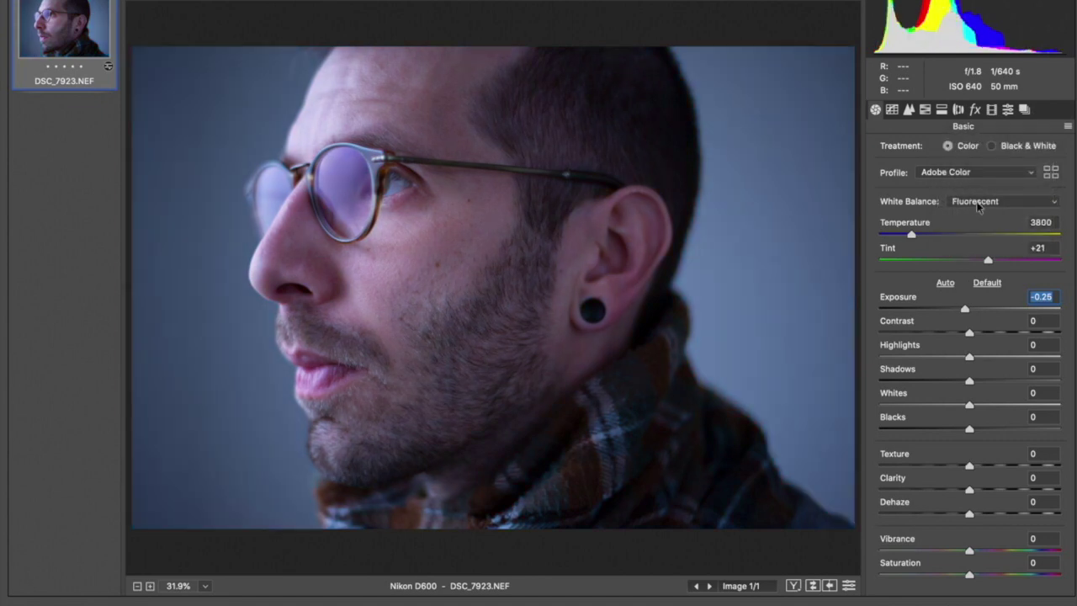
pyautogui.click(977, 202)
pyautogui.click(975, 210)
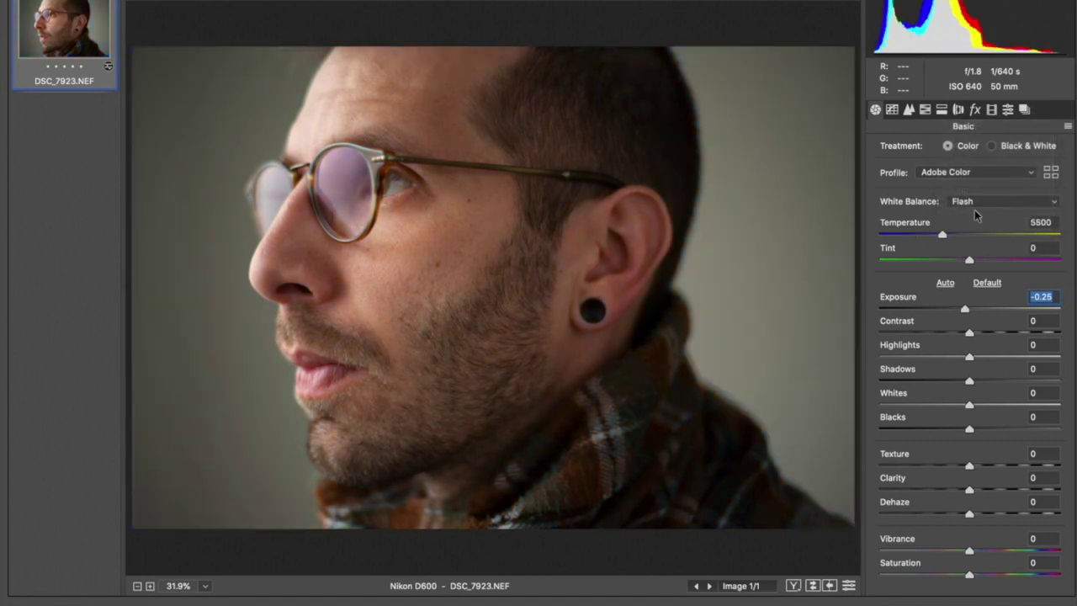
pyautogui.click(974, 202)
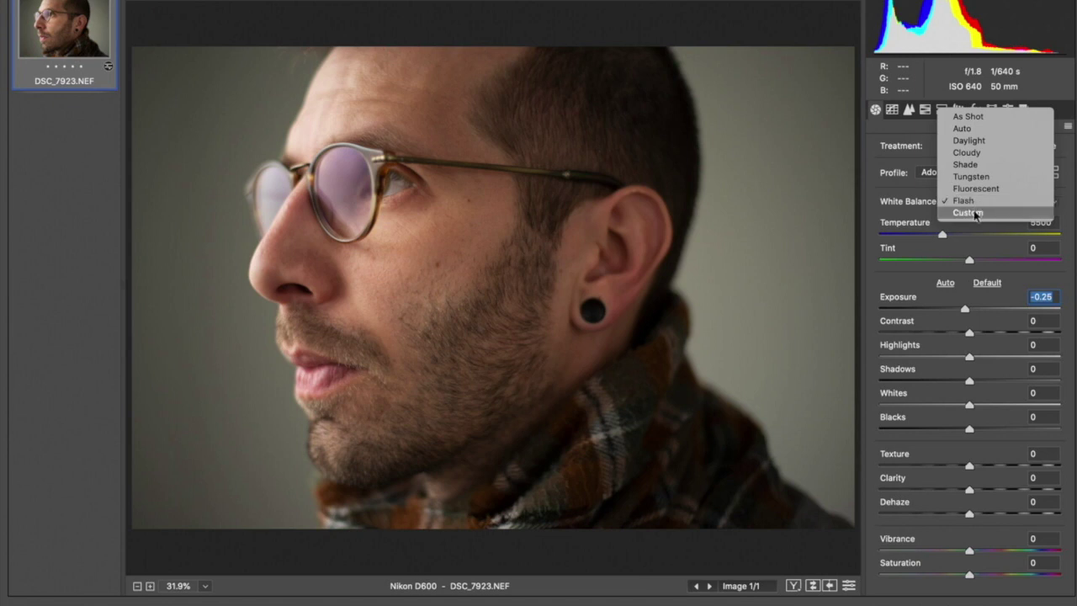
pyautogui.click(974, 211)
pyautogui.click(974, 202)
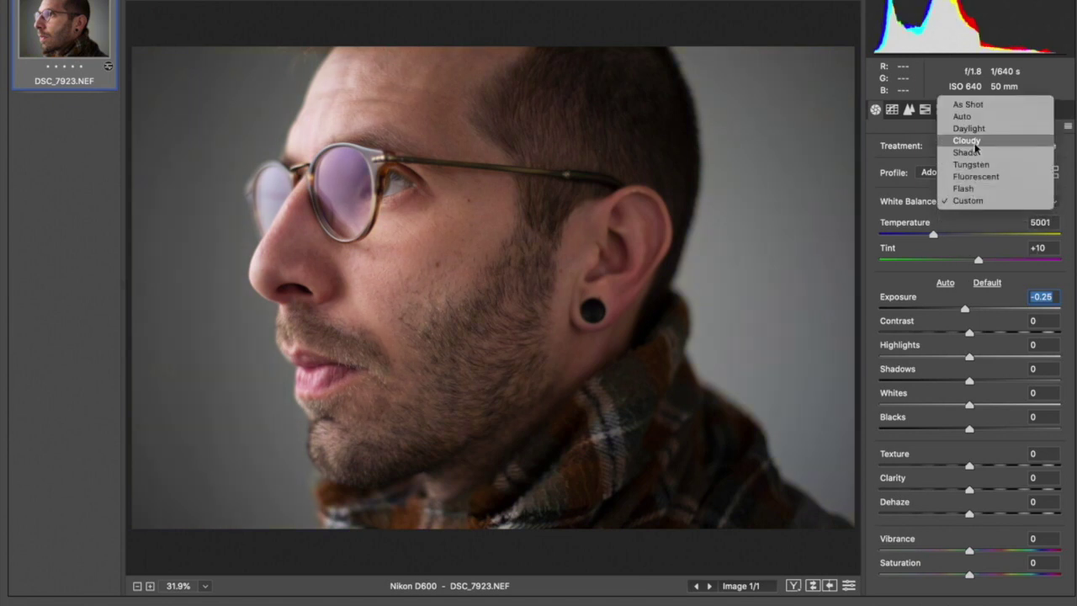
pyautogui.click(966, 107)
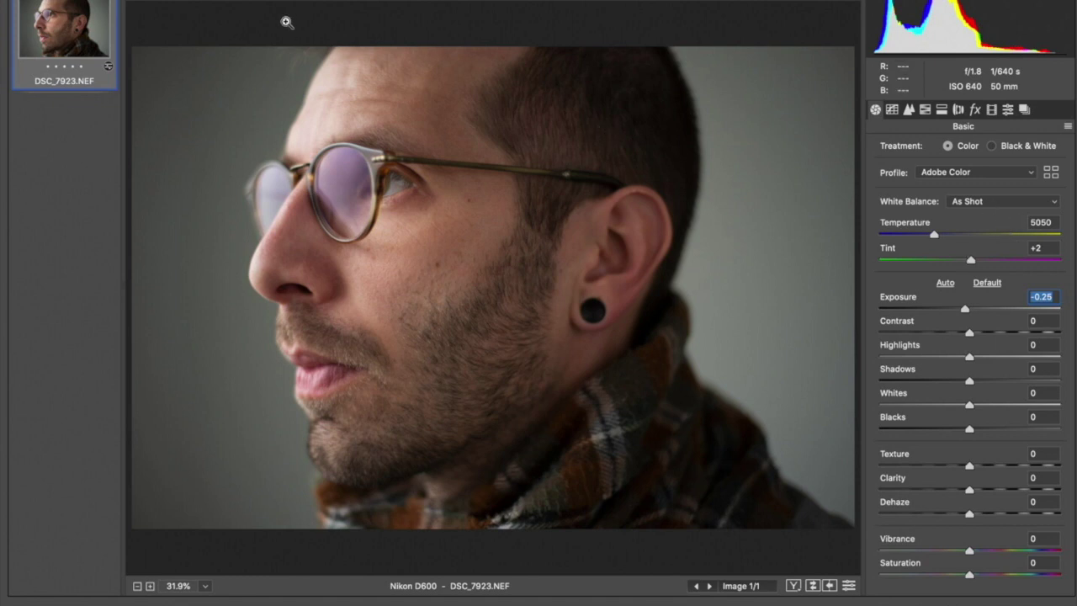
pyautogui.moveTo(935, 240)
pyautogui.mouseDown()
pyautogui.moveTo(956, 240)
pyautogui.moveTo(926, 241)
pyautogui.mouseUp()
pyautogui.doubleClick(926, 237)
pyautogui.click(976, 201)
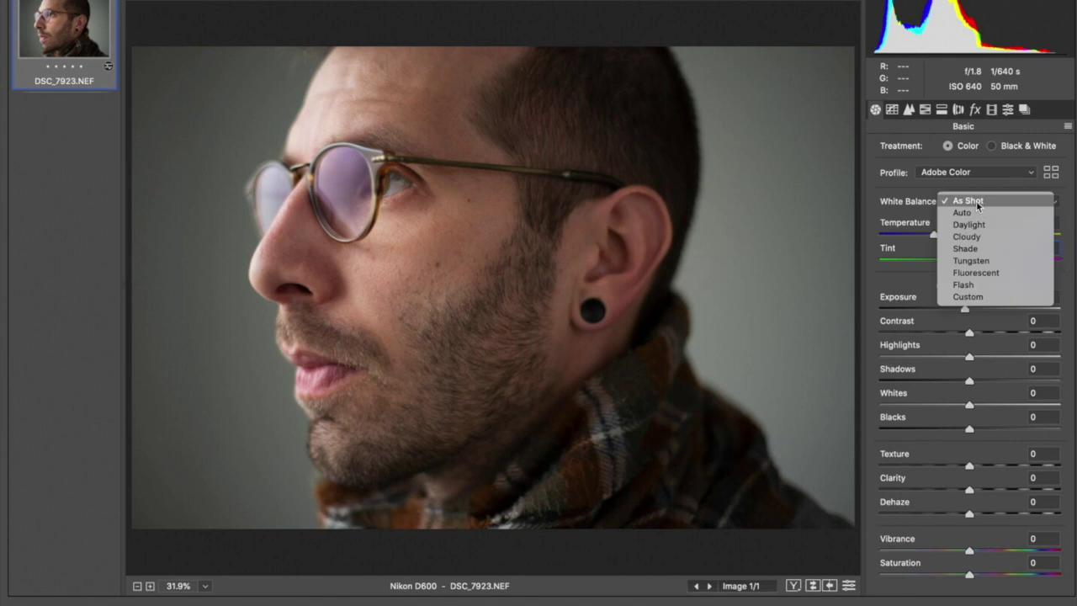
pyautogui.click(976, 203)
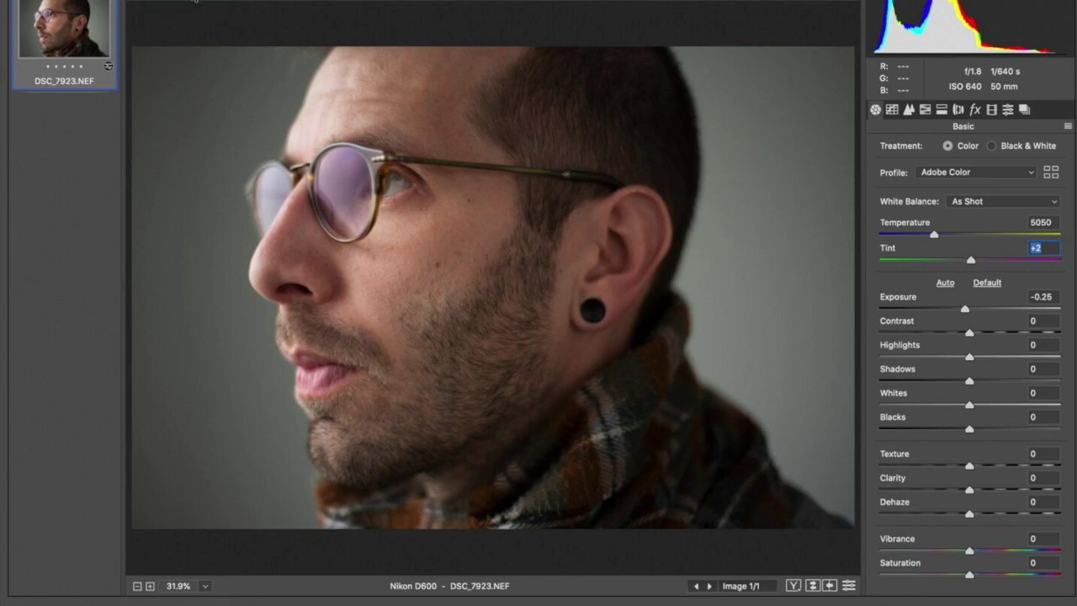
pyautogui.click(260, 120)
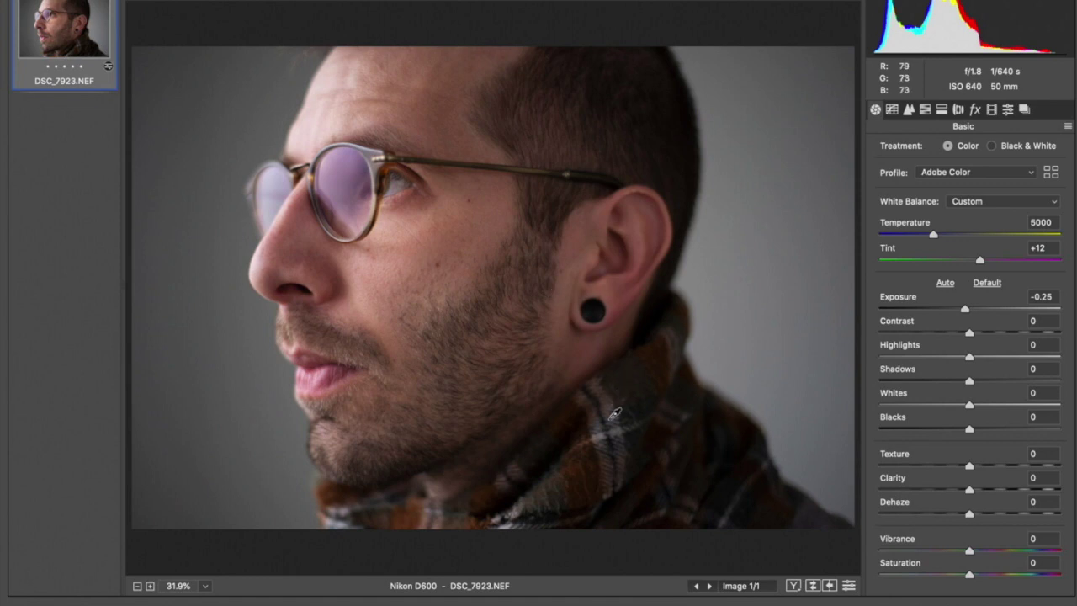
# Step: Sample white balance from scarf, skin and background, settling on Temperature 4900, Tint +3
pyautogui.click(622, 427)
pyautogui.click(331, 373)
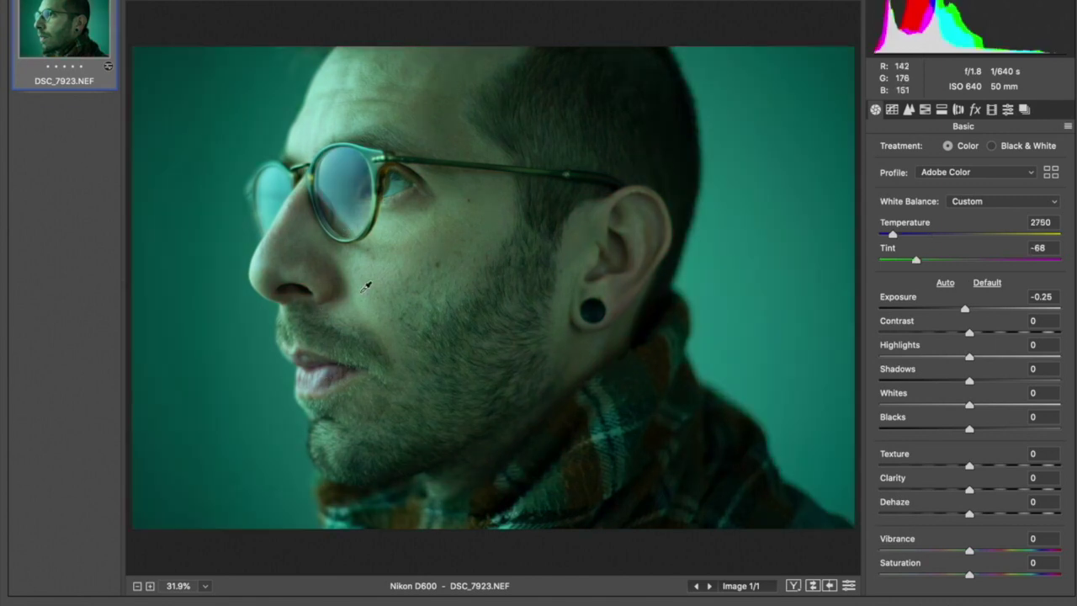
pyautogui.click(360, 224)
pyautogui.click(309, 261)
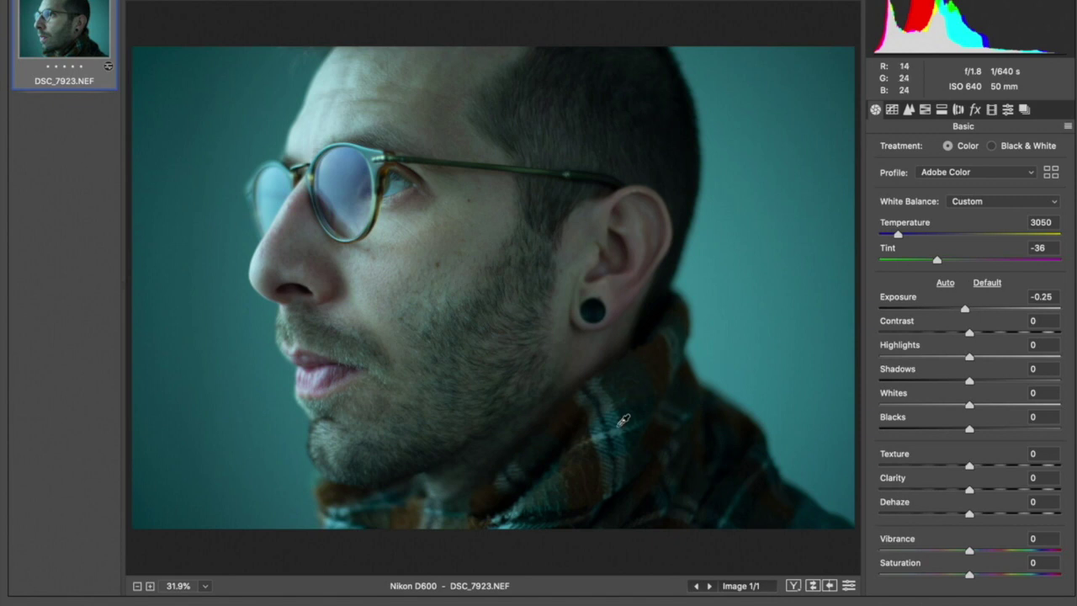
pyautogui.click(623, 425)
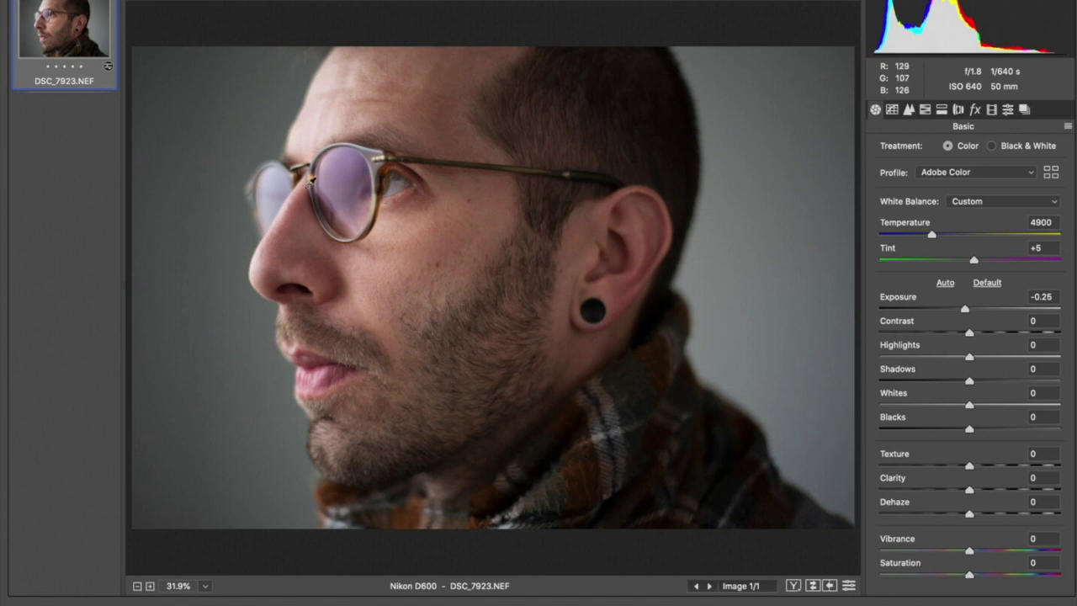
pyautogui.click(202, 163)
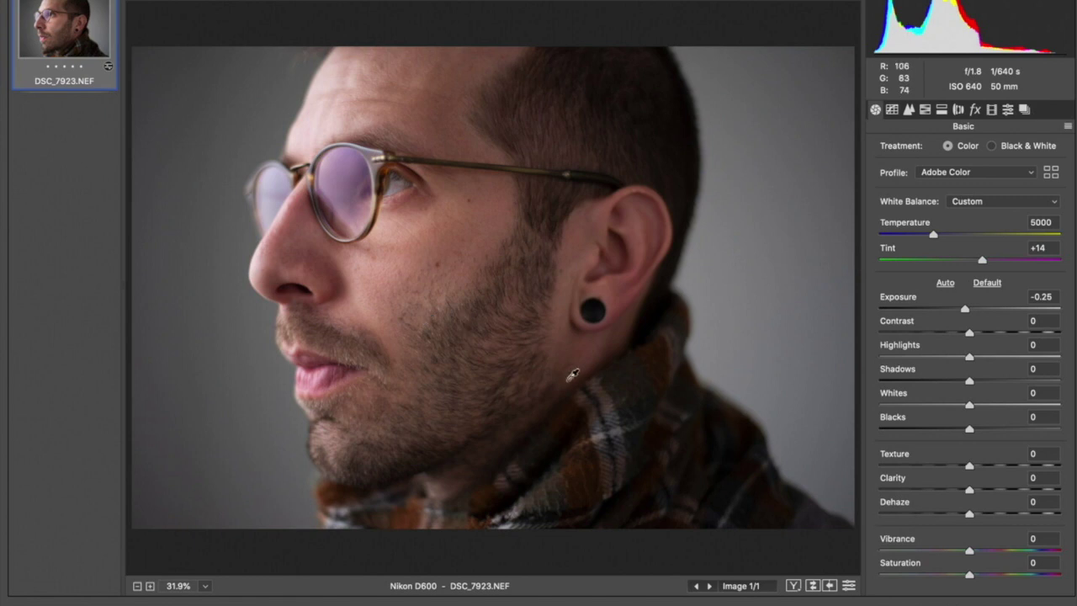
pyautogui.click(623, 426)
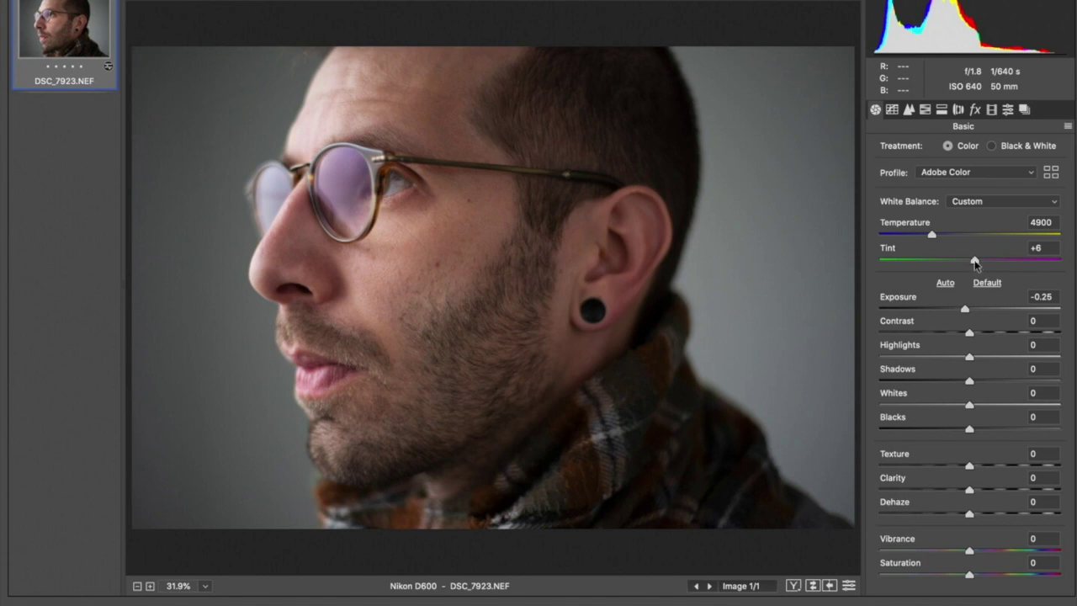
pyautogui.moveTo(974, 264); pyautogui.dragTo(972, 264)
# Step: Nudge Exposure brighter and add a slight Dehaze of +9 in the Basic panel
pyautogui.moveTo(966, 310)
pyautogui.mouseDown()
pyautogui.moveTo(983, 311)
pyautogui.moveTo(956, 311)
pyautogui.mouseUp()
pyautogui.click(978, 514)
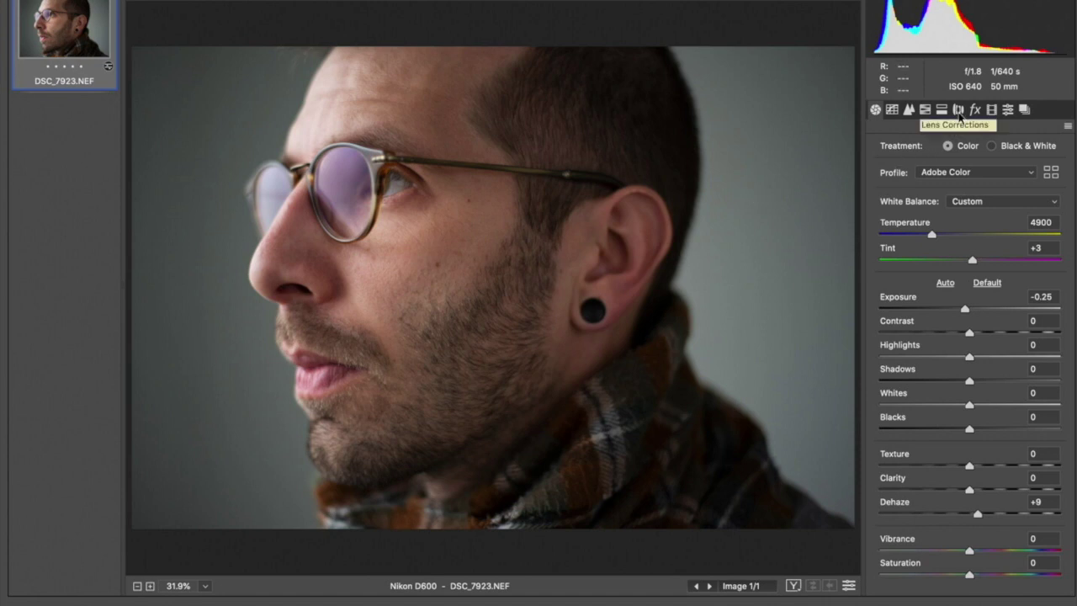
# Step: Enable lens profile corrections with the Nikon AF-S NIKKOR 50mm profile
pyautogui.click(958, 111)
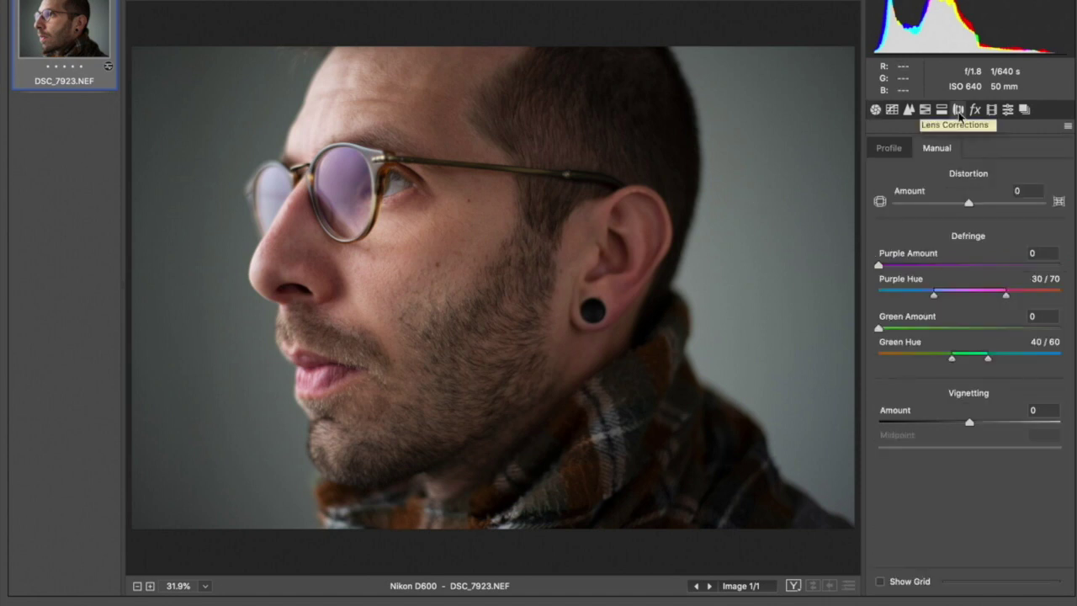
pyautogui.click(892, 149)
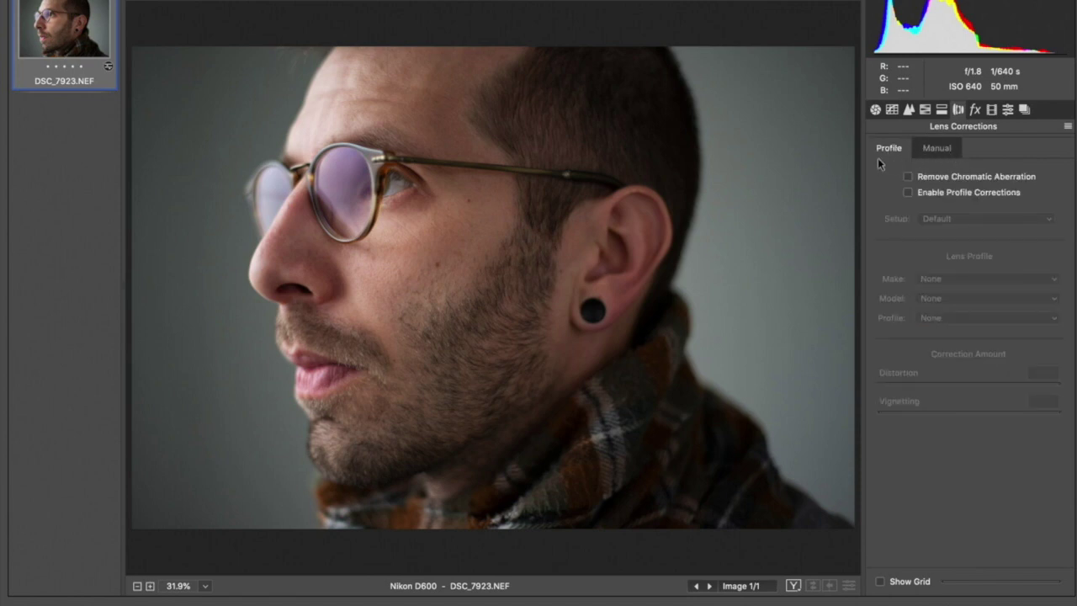
pyautogui.click(909, 193)
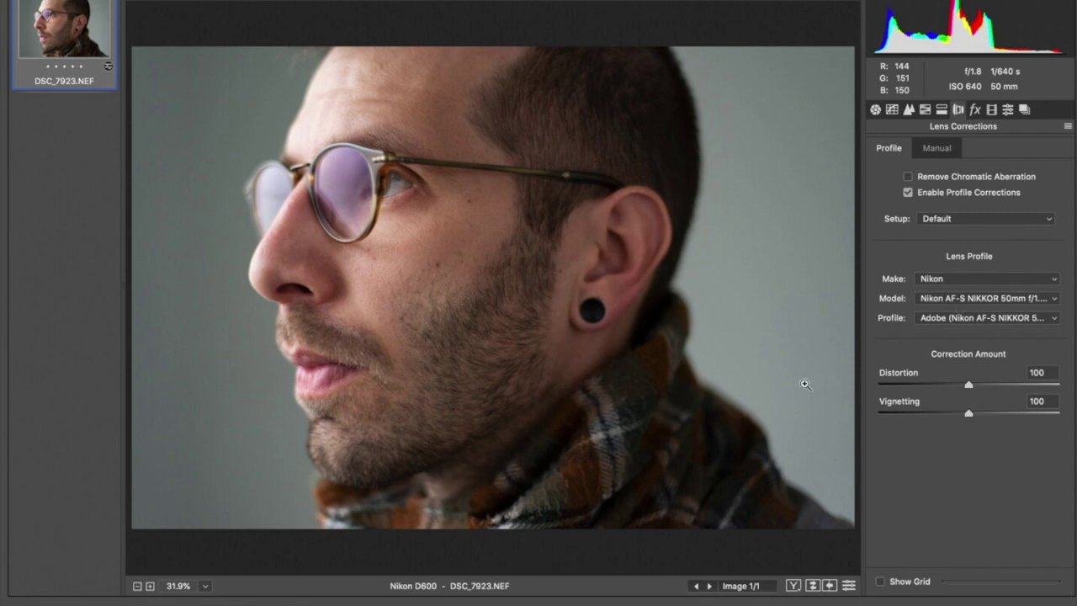
# Step: Toggle profile corrections off and on repeatedly to compare vignetting, leaving them enabled
pyautogui.click(908, 193)
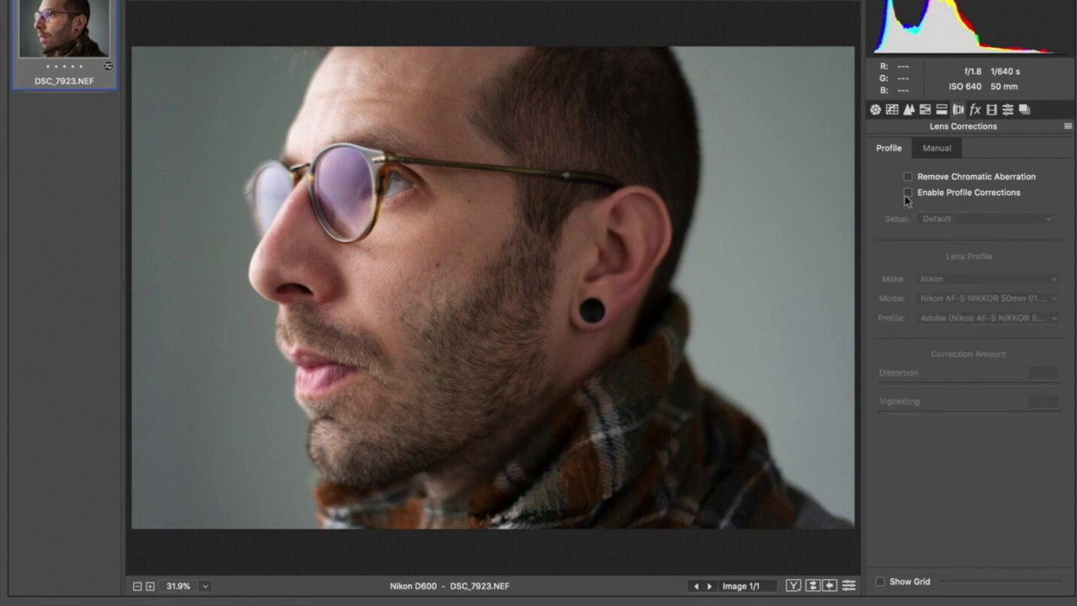
pyautogui.click(907, 194)
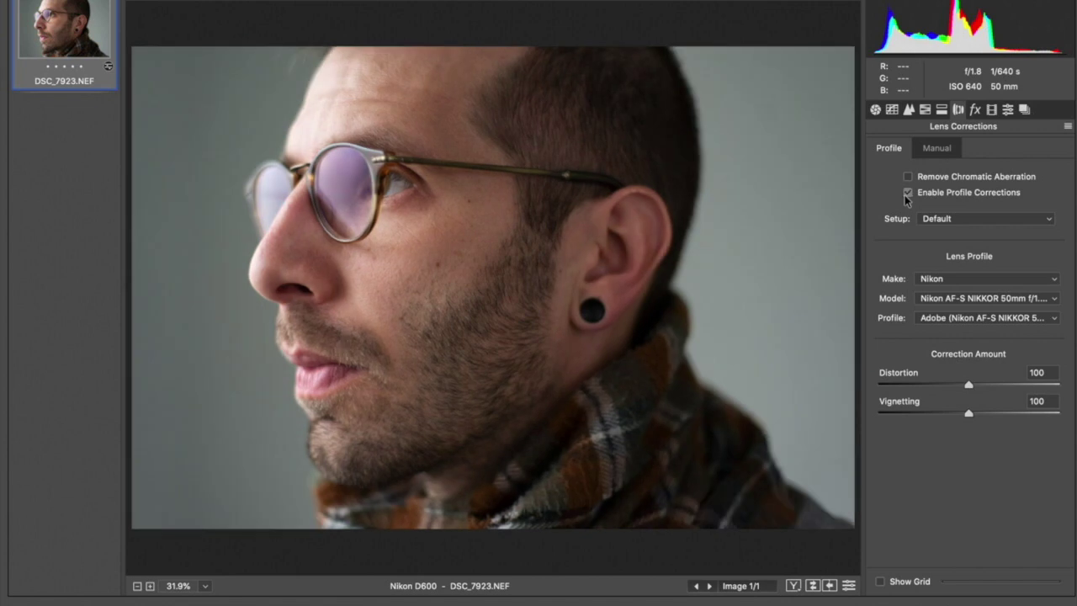
pyautogui.click(907, 193)
pyautogui.click(906, 193)
pyautogui.click(908, 192)
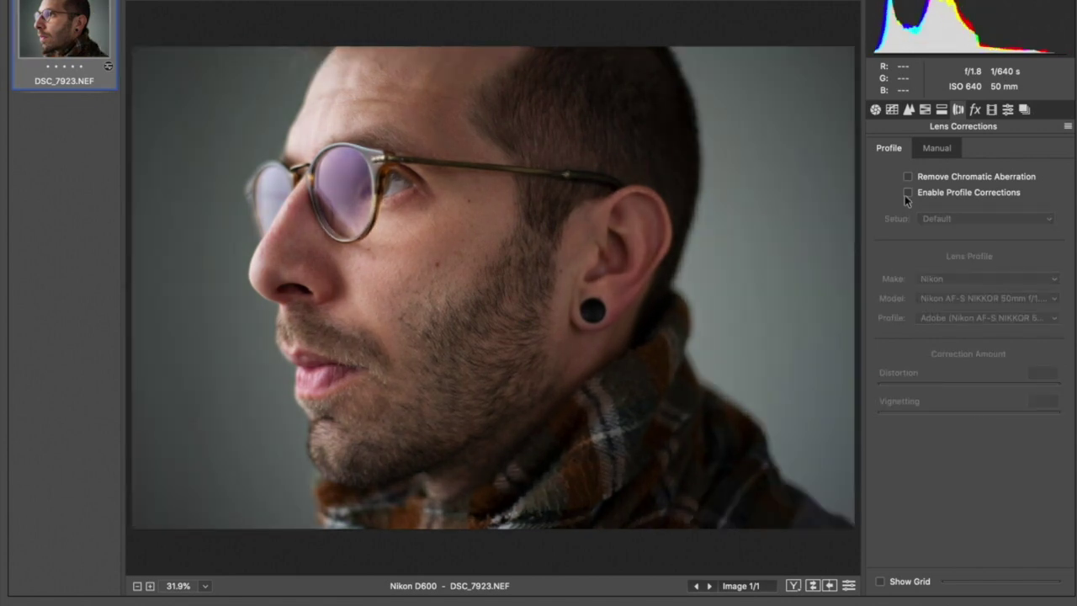
pyautogui.click(906, 193)
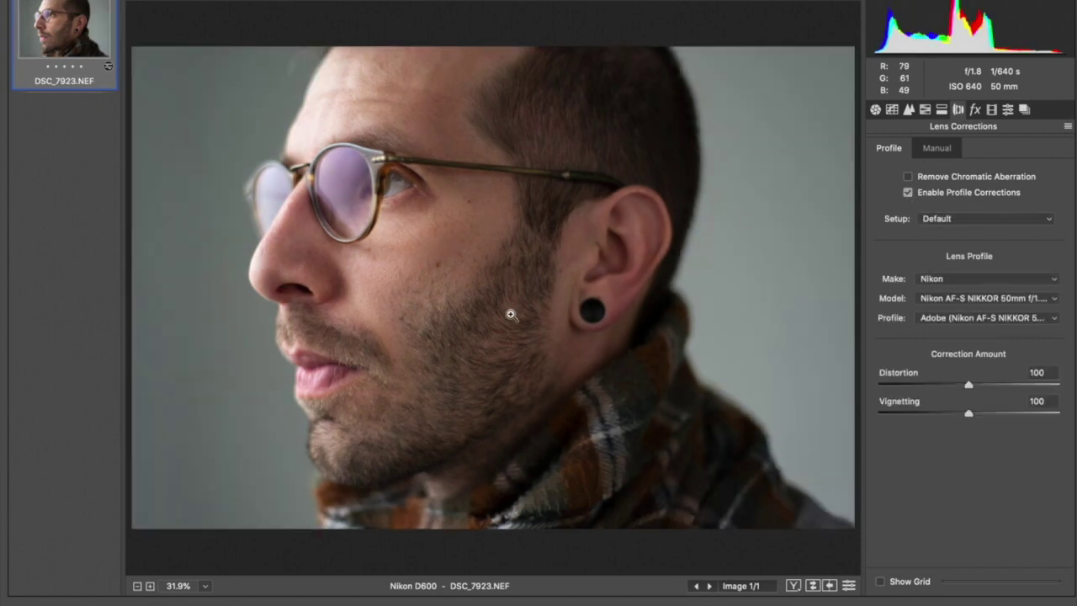
pyautogui.click(908, 192)
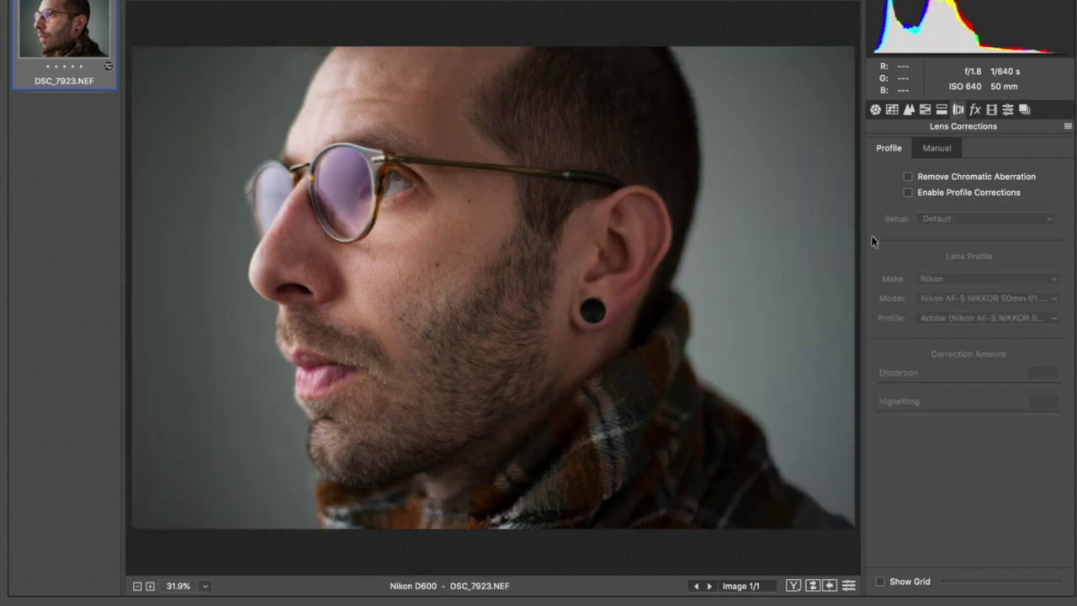
pyautogui.click(908, 194)
pyautogui.click(908, 193)
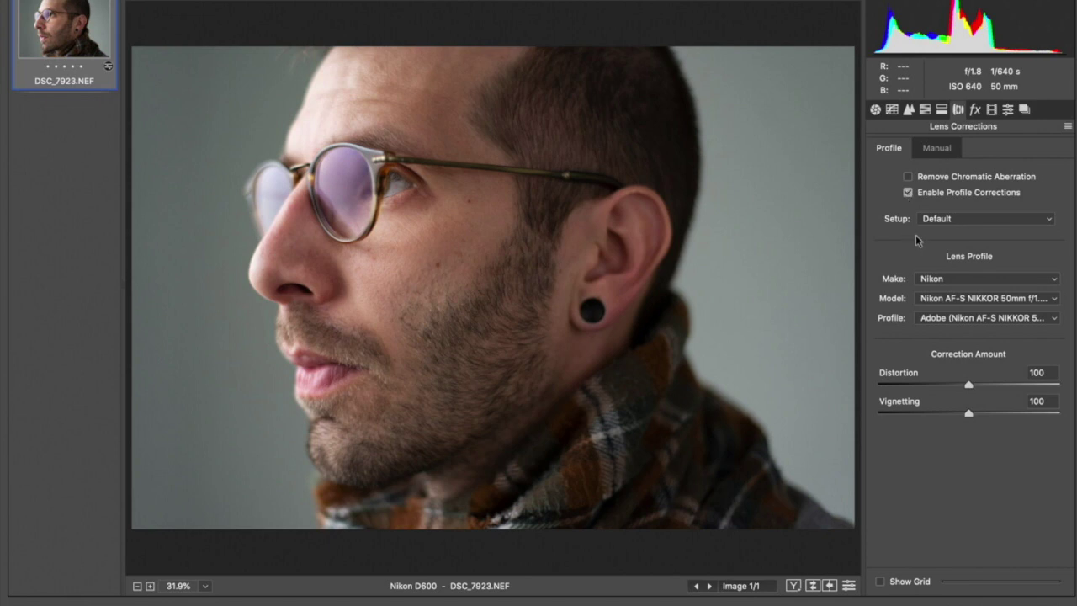
# Step: Try a bulging manual Distortion Amount, then reset it to 0
pyautogui.click(935, 149)
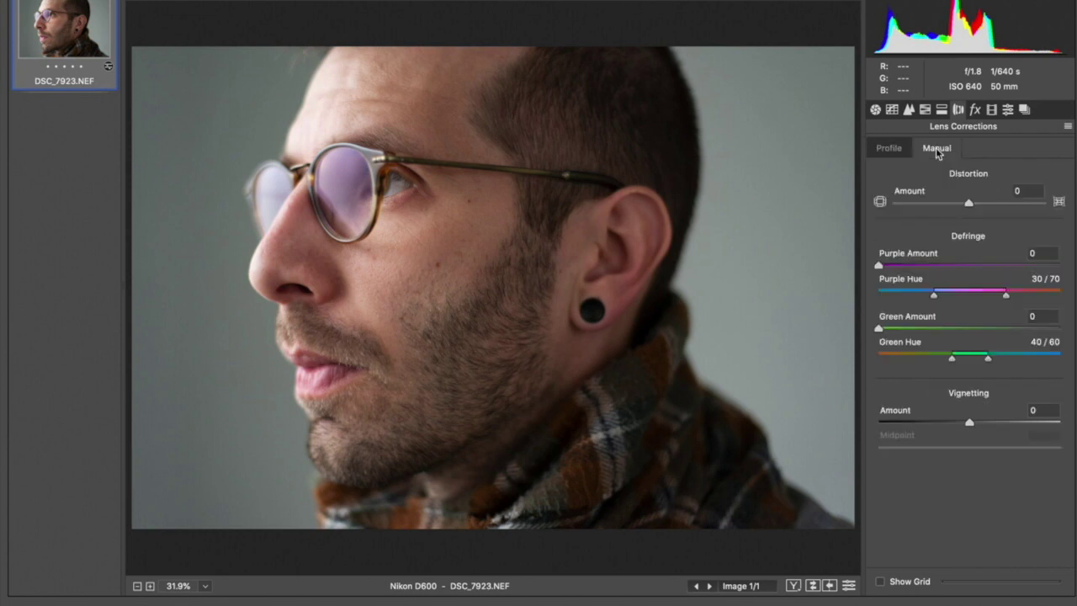
pyautogui.moveTo(969, 204)
pyautogui.mouseDown()
pyautogui.moveTo(993, 203)
pyautogui.moveTo(960, 207)
pyautogui.moveTo(994, 204)
pyautogui.moveTo(984, 204)
pyautogui.mouseUp()
pyautogui.click(889, 149)
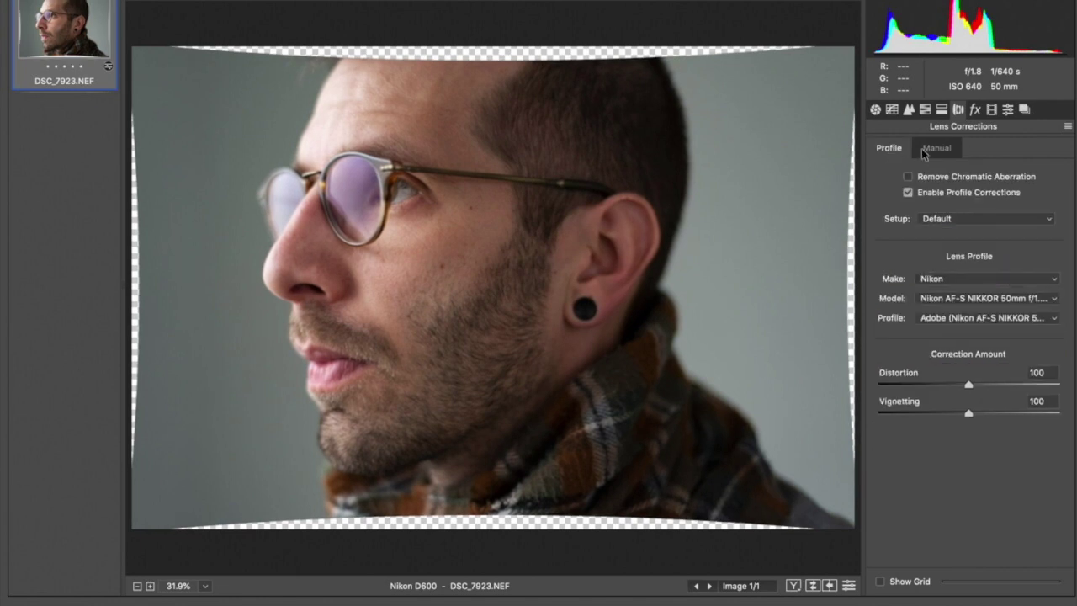
pyautogui.click(928, 151)
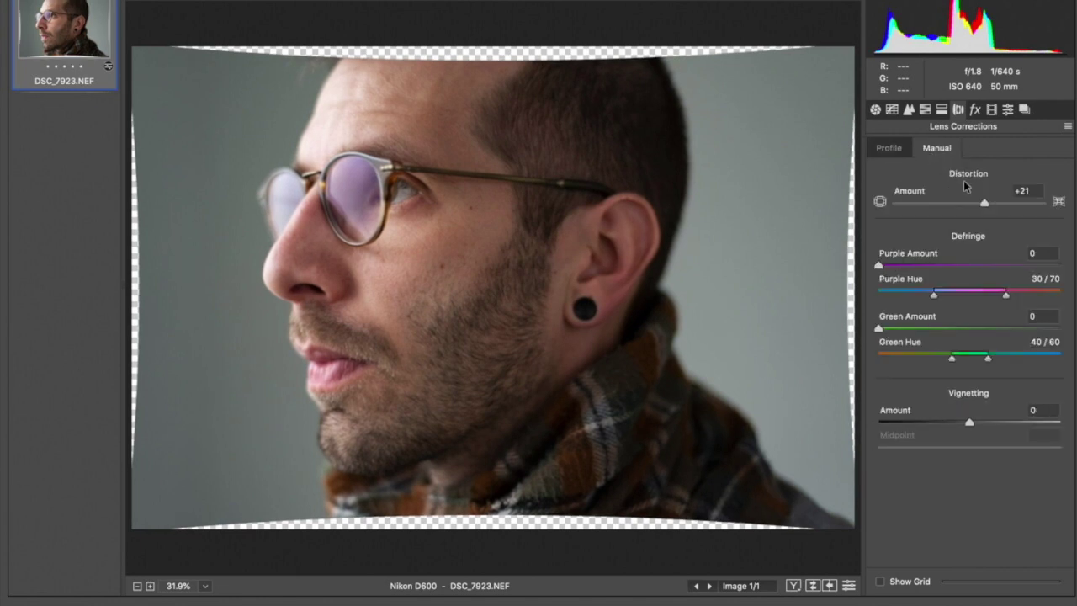
pyautogui.write('0')
pyautogui.press('Return')
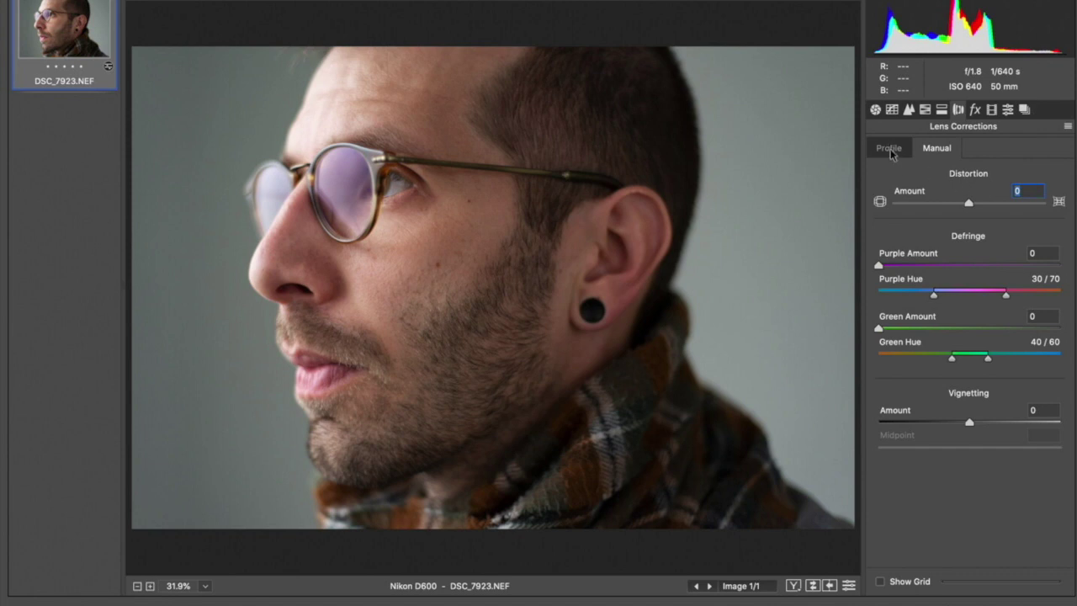
# Step: Toggle Enable Profile Corrections off and back on to compare
pyautogui.click(890, 149)
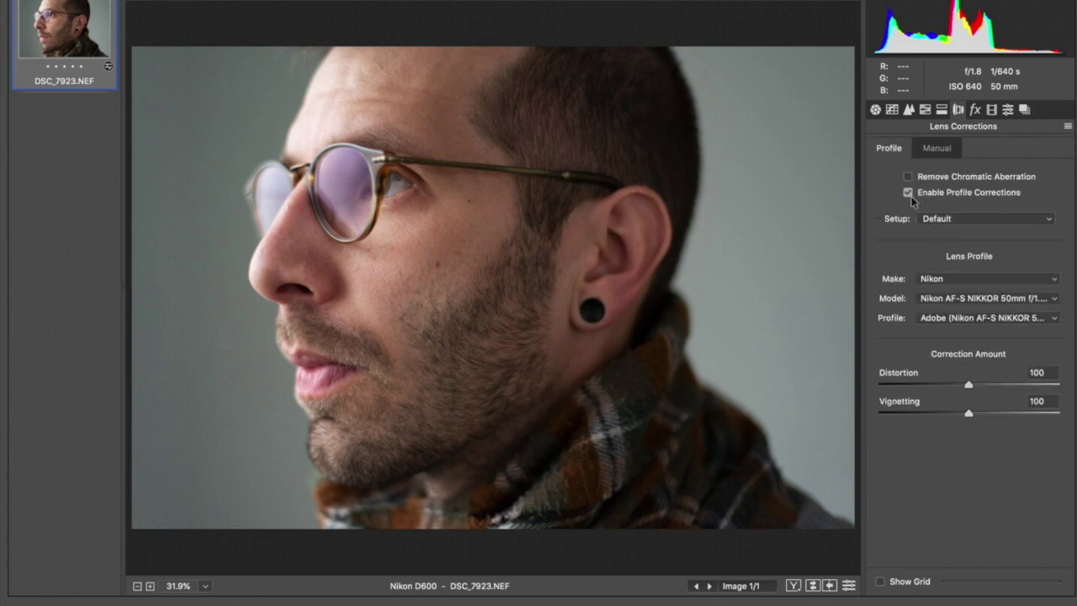
pyautogui.click(908, 192)
pyautogui.click(908, 193)
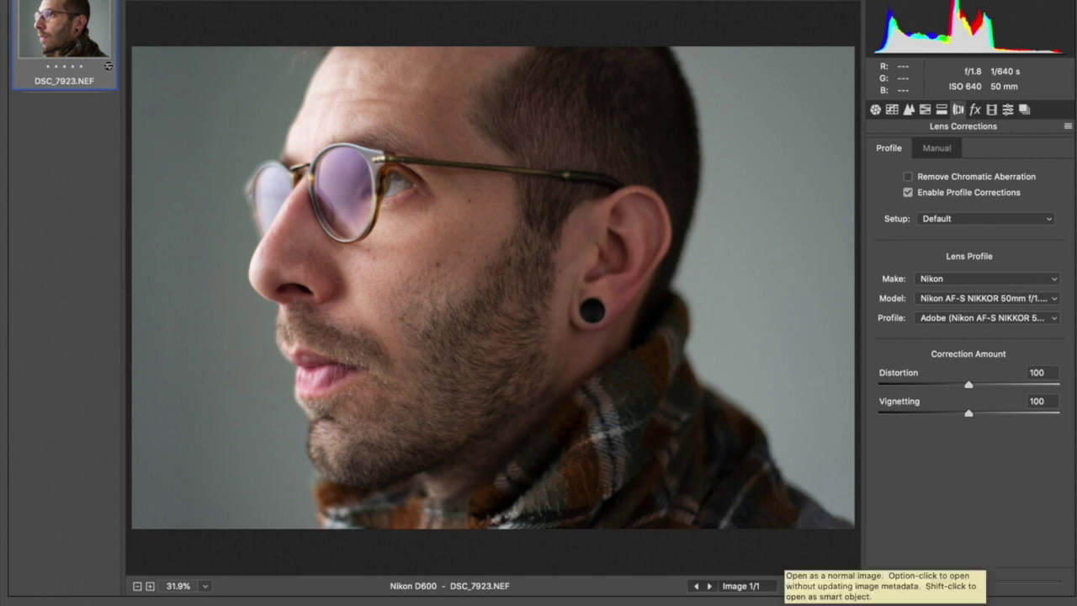
# Step: Open DSC_7923 in Photoshop, zoom in near the ear, and duplicate Background to Layer 1
pyautogui.click(1019, 589)
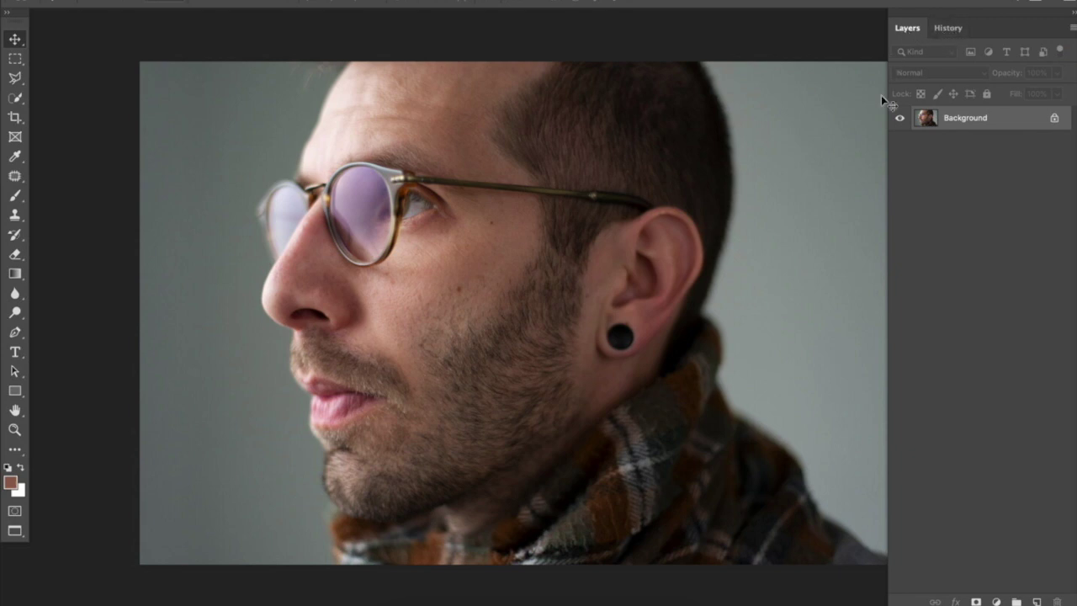
pyautogui.hscroll(3, 652, 179)
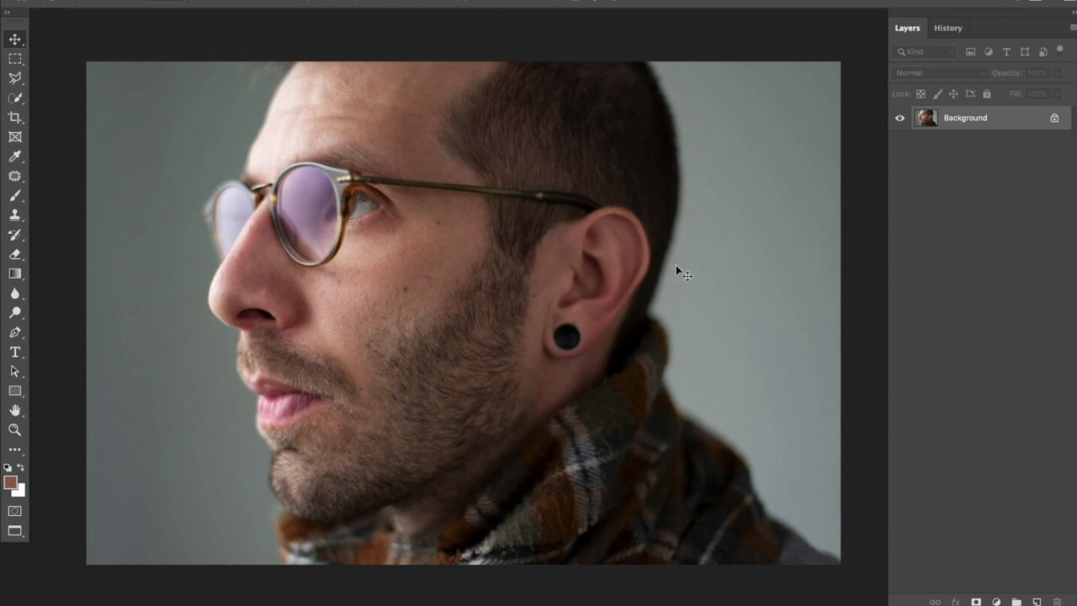
pyautogui.hotkey('ctrl', '+')
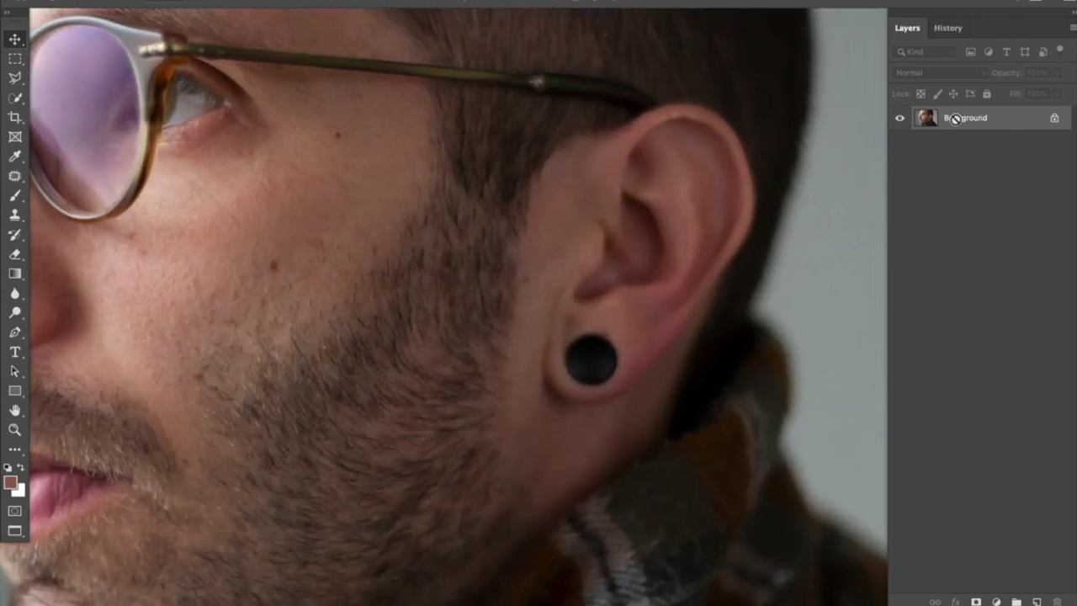
pyautogui.hscroll(-5, 590, 216)
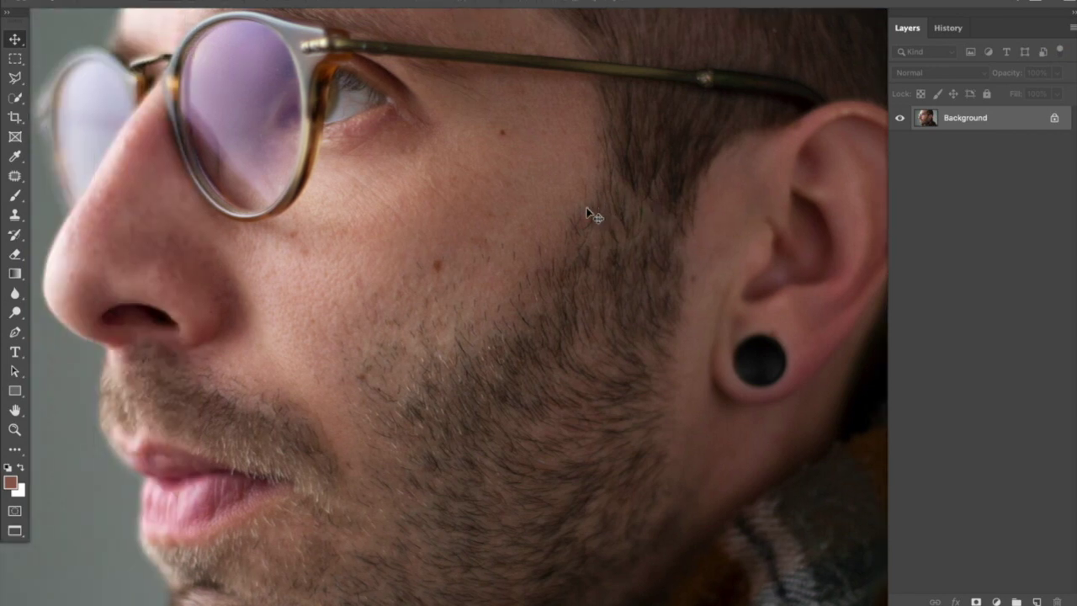
pyautogui.hscroll(-3, 590, 217)
pyautogui.scroll(2, 589, 216)
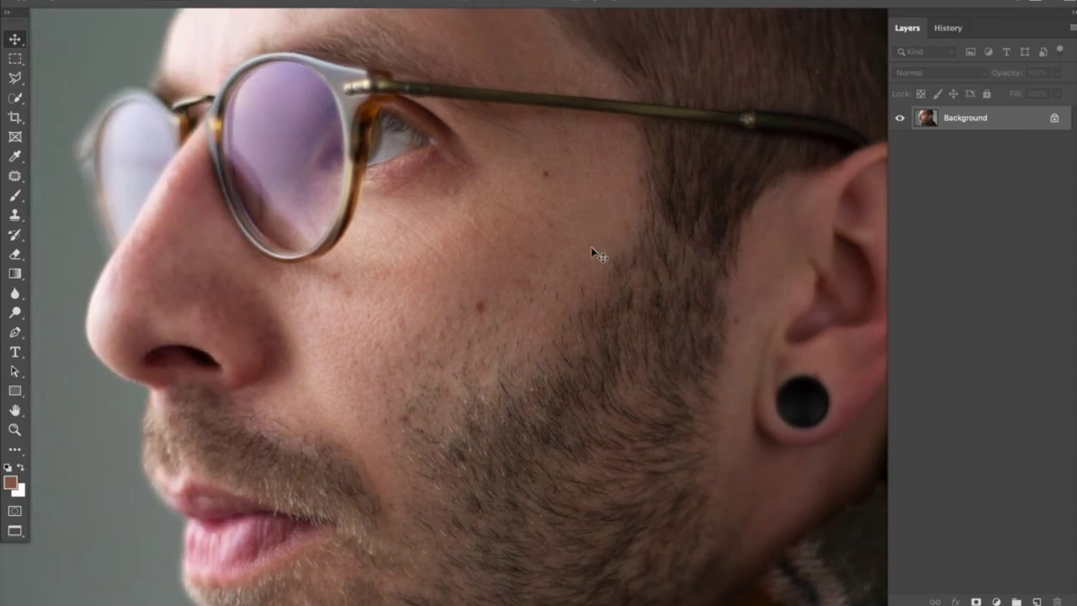
pyautogui.scroll(1, 593, 250)
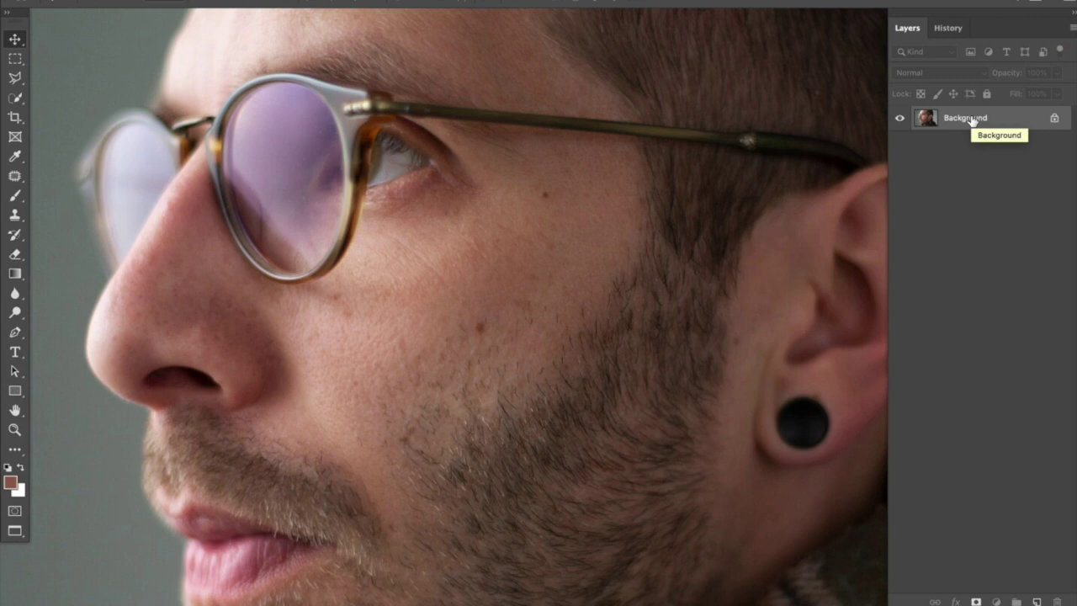
pyautogui.hotkey('ctrl', 'j')
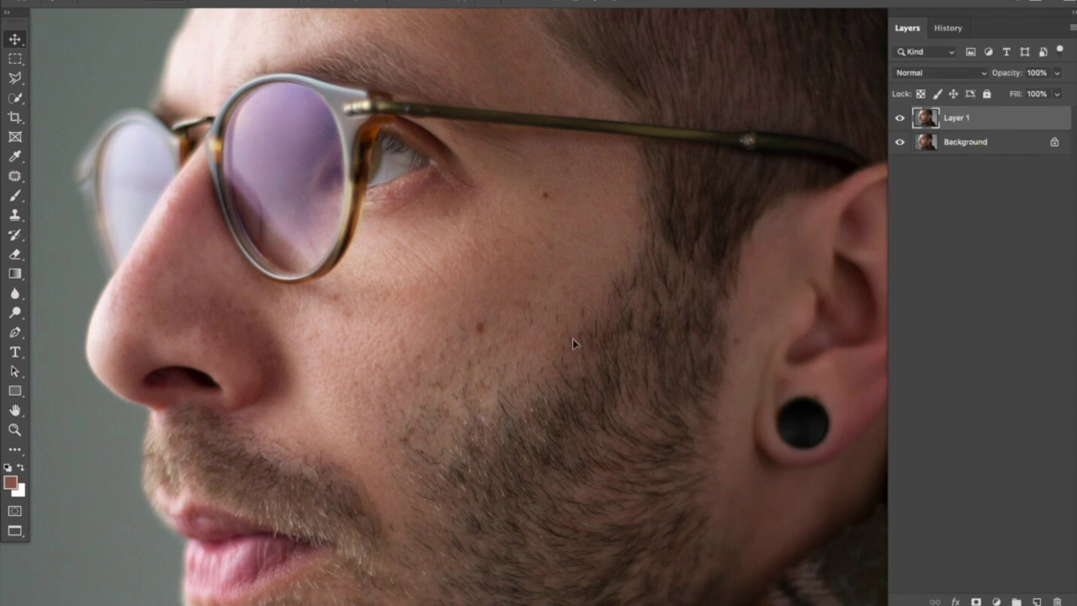
# Step: Pan and scroll the canvas to a close-up of the dark spot on the stubbled cheek
pyautogui.scroll(5, 573, 344)
pyautogui.scroll(6, 573, 344)
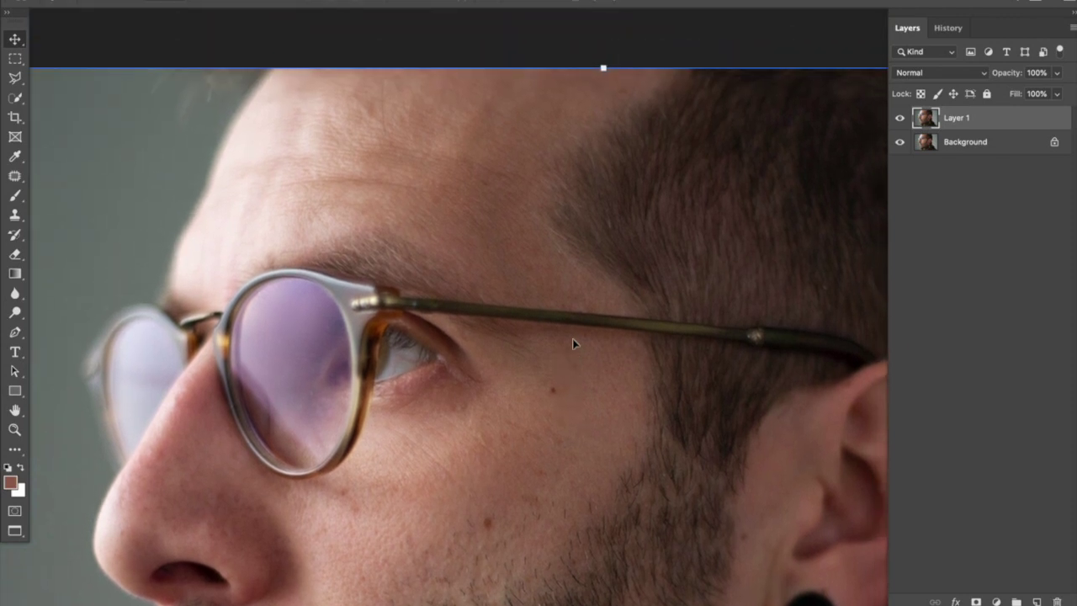
pyautogui.scroll(-6, 572, 343)
pyautogui.scroll(-3, 573, 344)
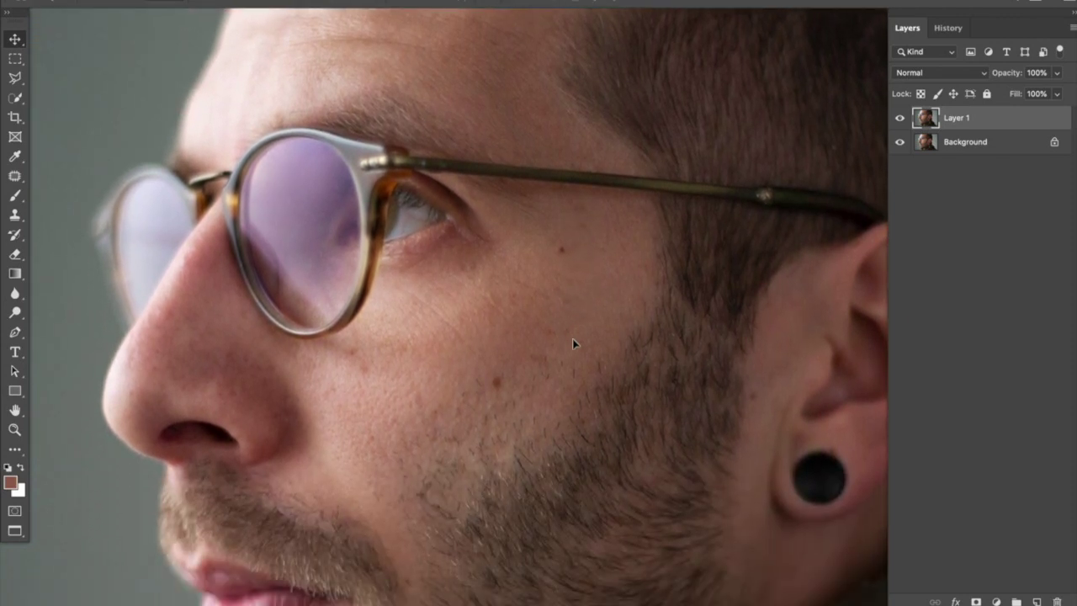
pyautogui.scroll(-5, 573, 343)
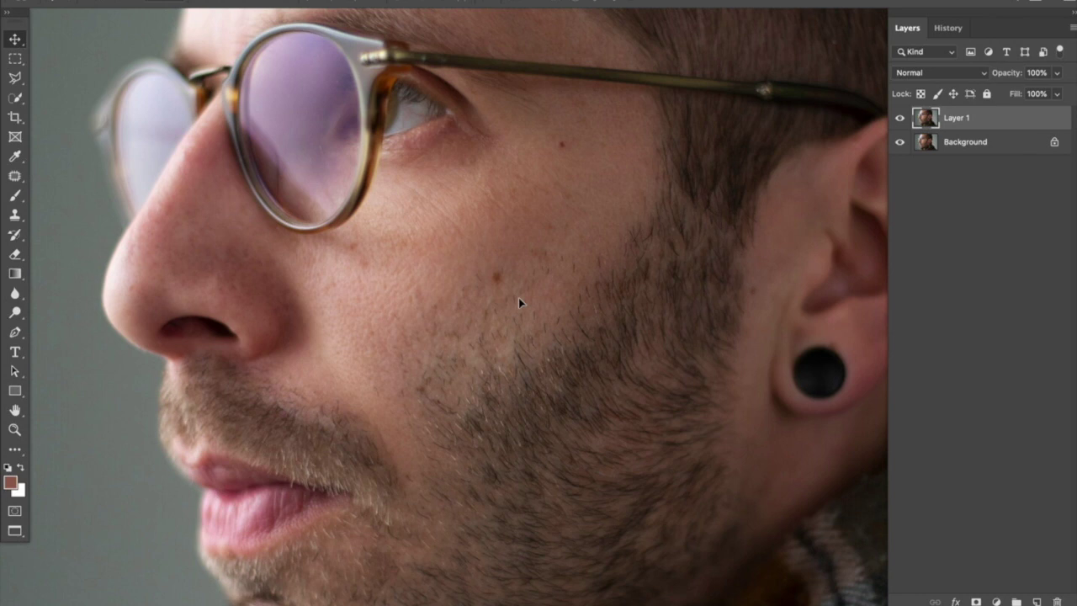
pyautogui.scroll(5, 518, 297)
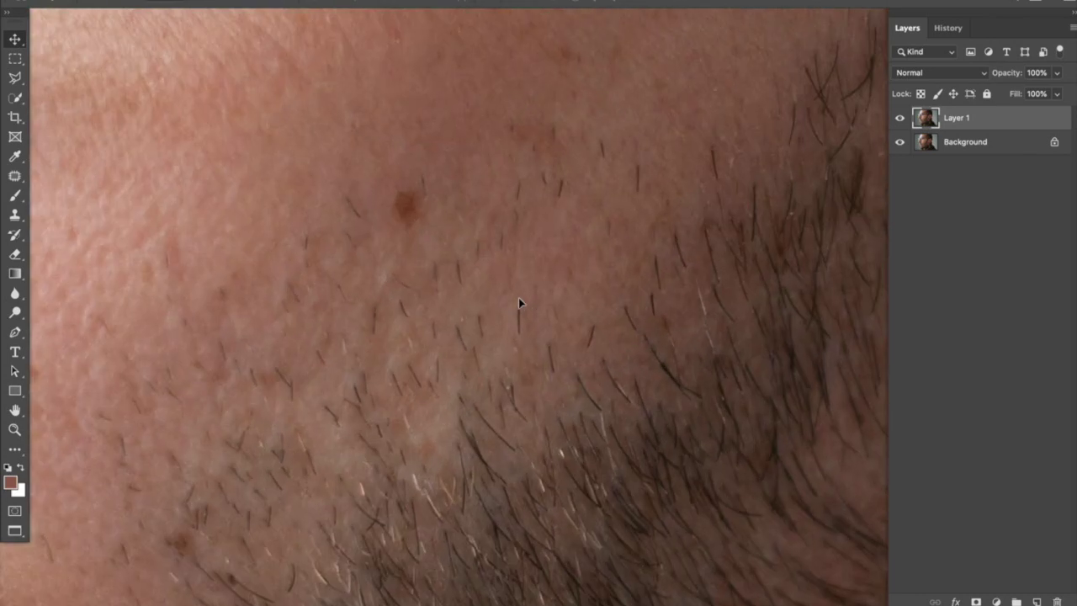
pyautogui.hscroll(-2, 429, 209)
pyautogui.scroll(1, 429, 210)
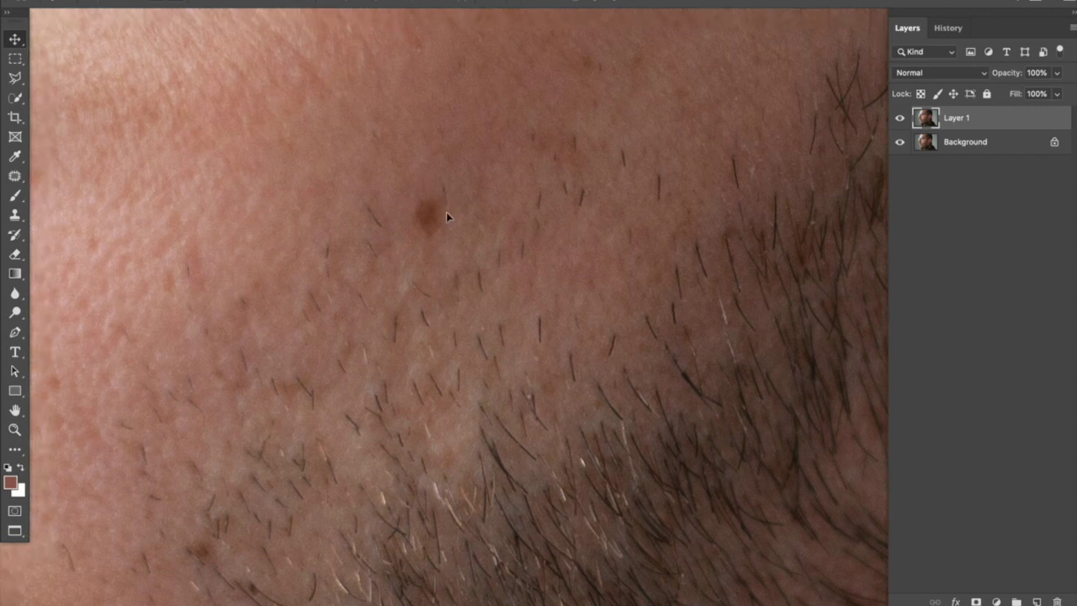
pyautogui.scroll(-4, 453, 219)
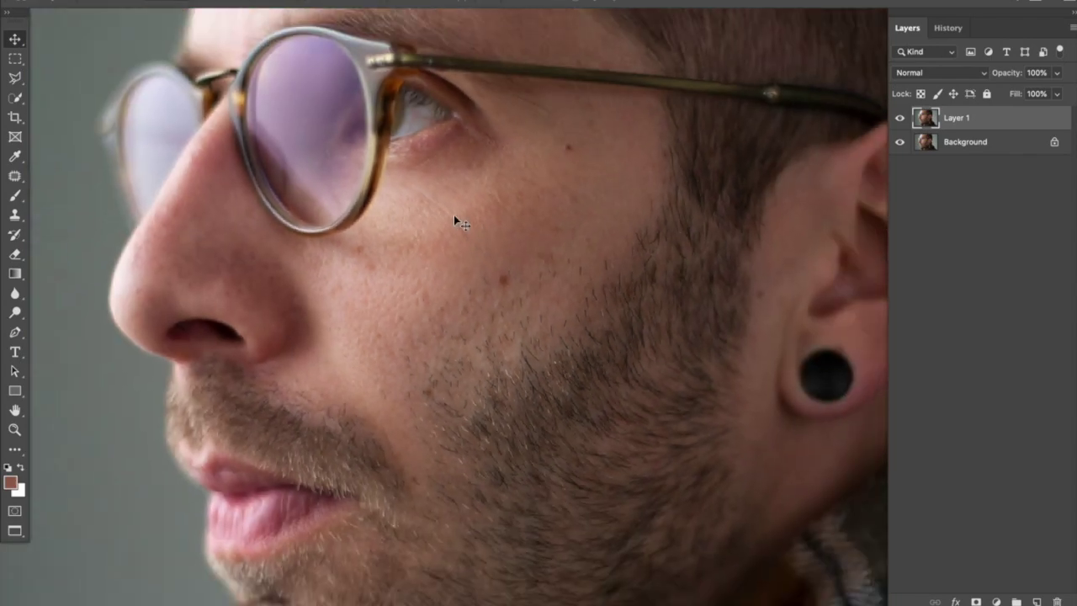
pyautogui.scroll(4, 454, 218)
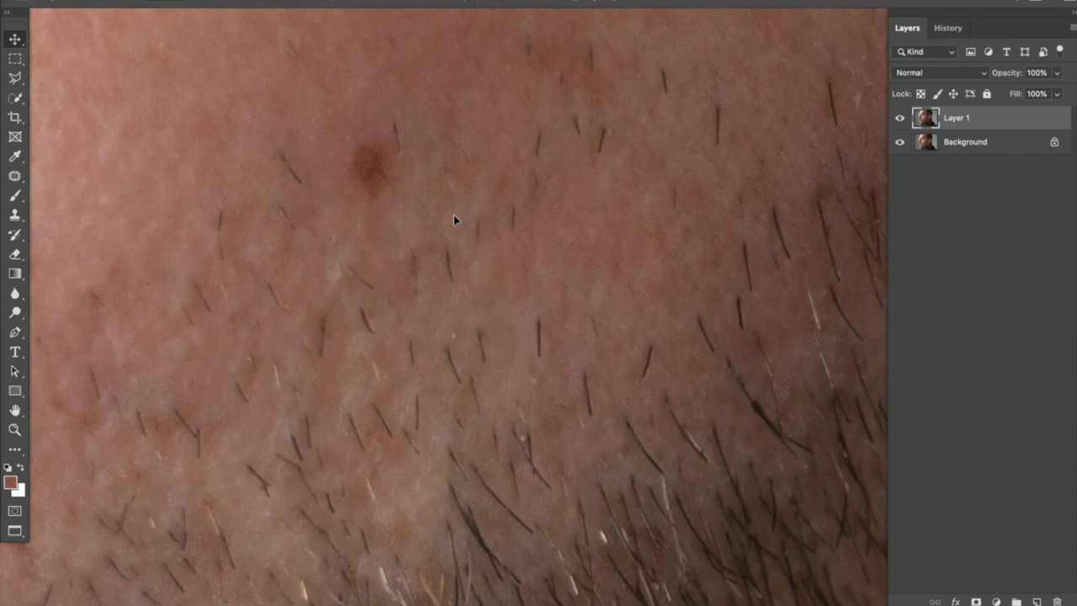
pyautogui.hscroll(-2, 455, 220)
pyautogui.scroll(1, 455, 219)
pyautogui.scroll(-2, 455, 220)
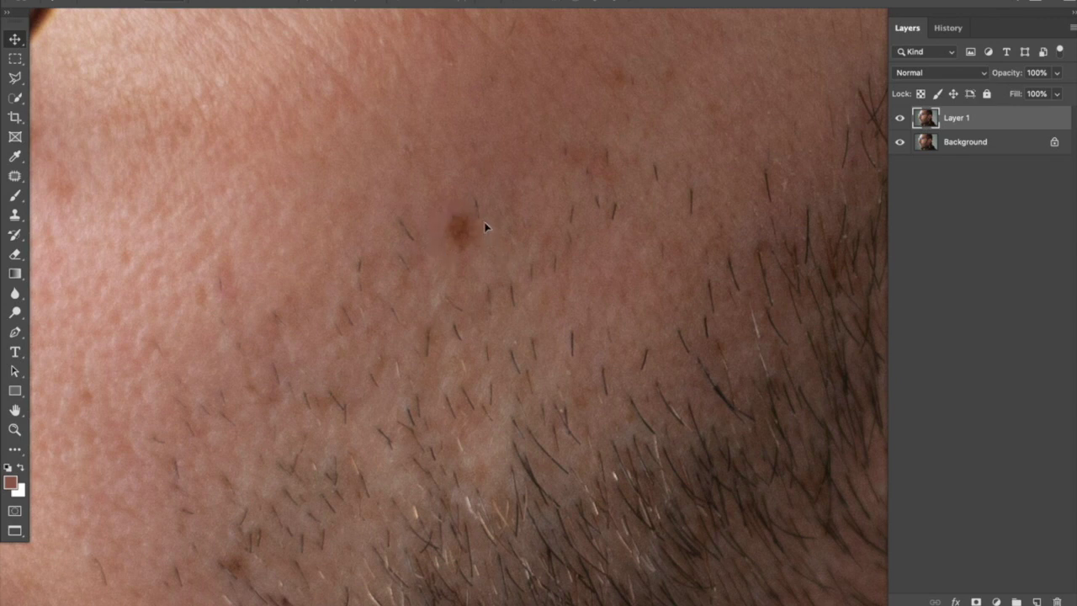
pyautogui.scroll(2, 464, 215)
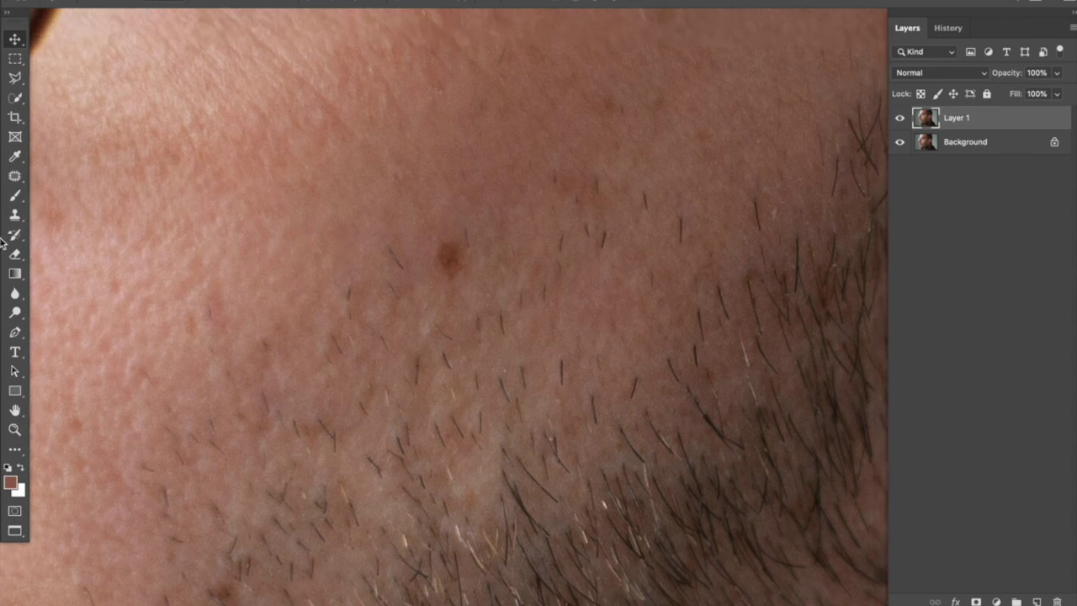
# Step: With the Patch Tool, patch the dark cheek spot using clean skin above it, then deselect
pyautogui.click(15, 177)
pyautogui.rightClick(15, 179)
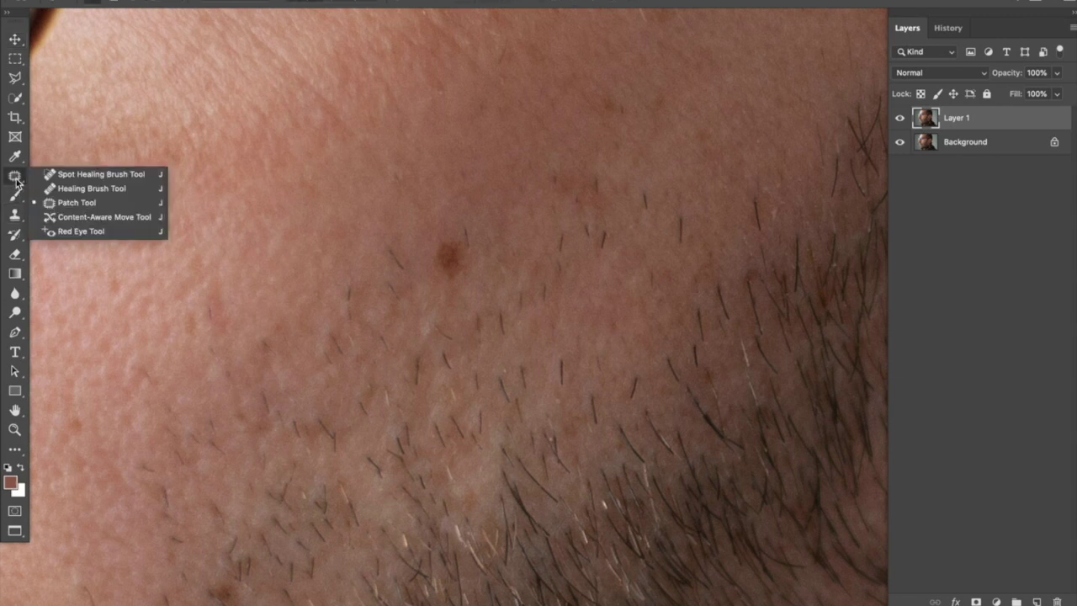
pyautogui.click(96, 203)
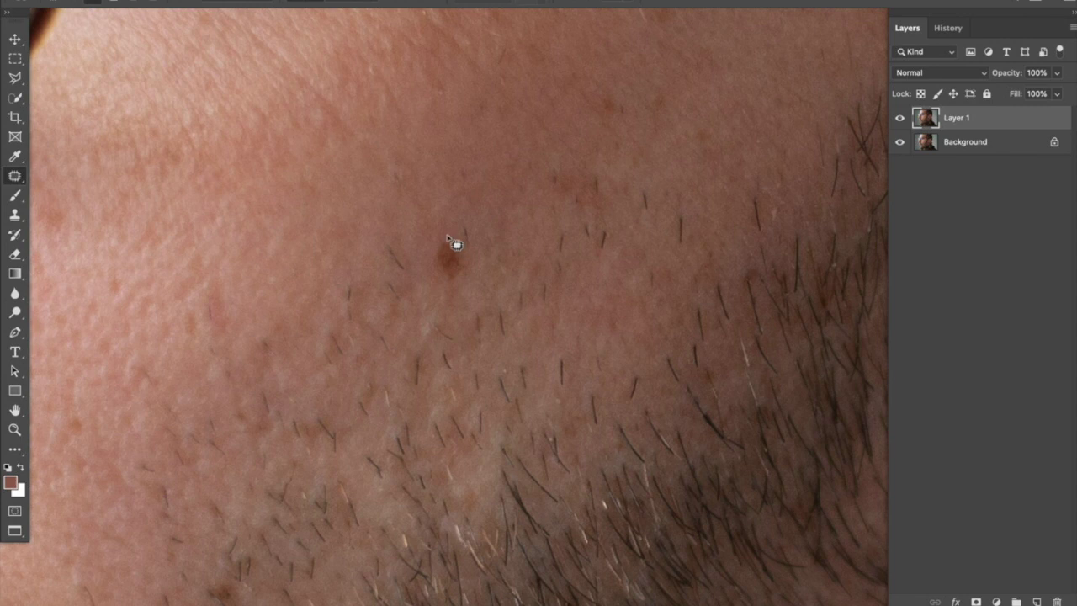
pyautogui.moveTo(447, 237)
pyautogui.mouseDown()
pyautogui.moveTo(431, 249)
pyautogui.moveTo(433, 281)
pyautogui.moveTo(462, 288)
pyautogui.moveTo(471, 258)
pyautogui.moveTo(453, 235)
pyautogui.mouseUp()
pyautogui.moveTo(426, 261); pyautogui.dragTo(529, 242)
pyautogui.click(580, 247)
pyautogui.scroll(-5, 515, 313)
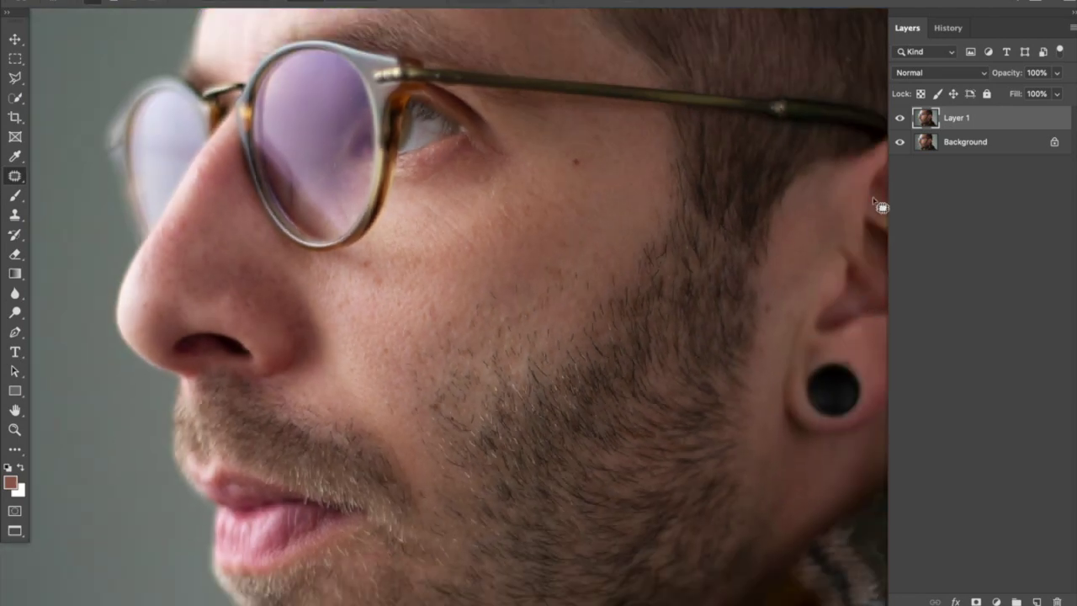
# Step: Toggle Layer 1's visibility several times to compare the retouch with the original, ending visible
pyautogui.click(901, 120)
pyautogui.click(902, 120)
pyautogui.click(900, 120)
pyautogui.click(901, 119)
pyautogui.click(901, 120)
pyautogui.click(900, 121)
pyautogui.click(900, 120)
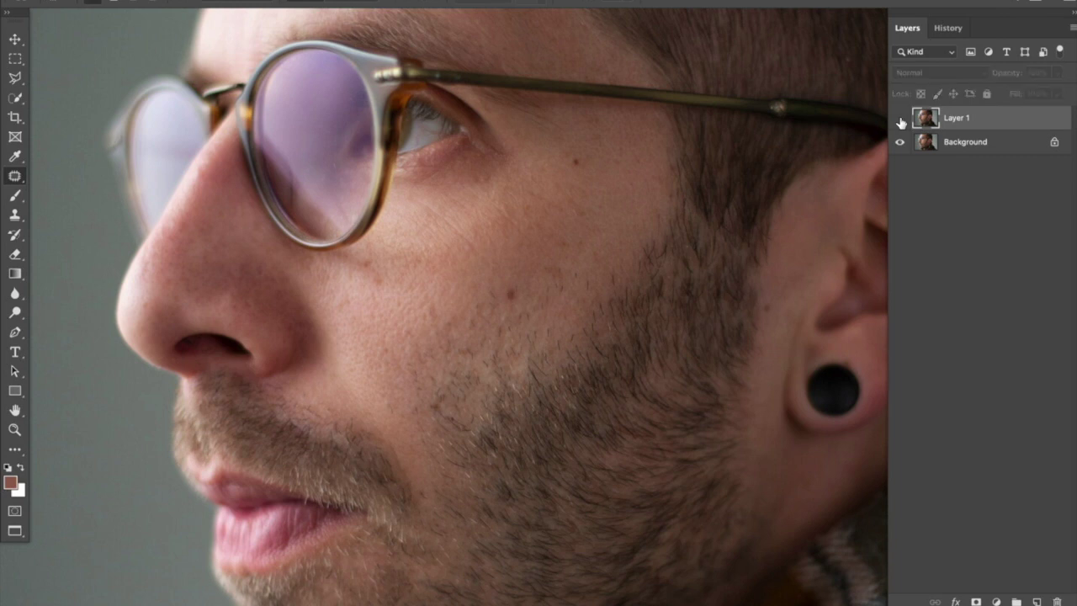
pyautogui.click(900, 120)
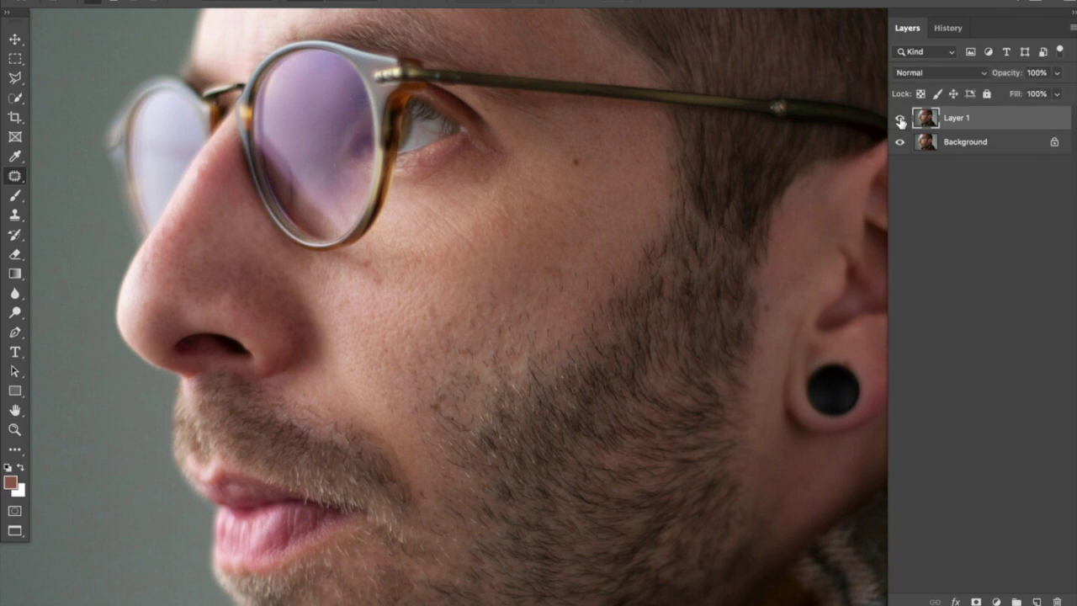
pyautogui.hotkey('ctrl', '+')
pyautogui.hotkey('ctrl', '+')
pyautogui.hotkey('ctrl', '+')
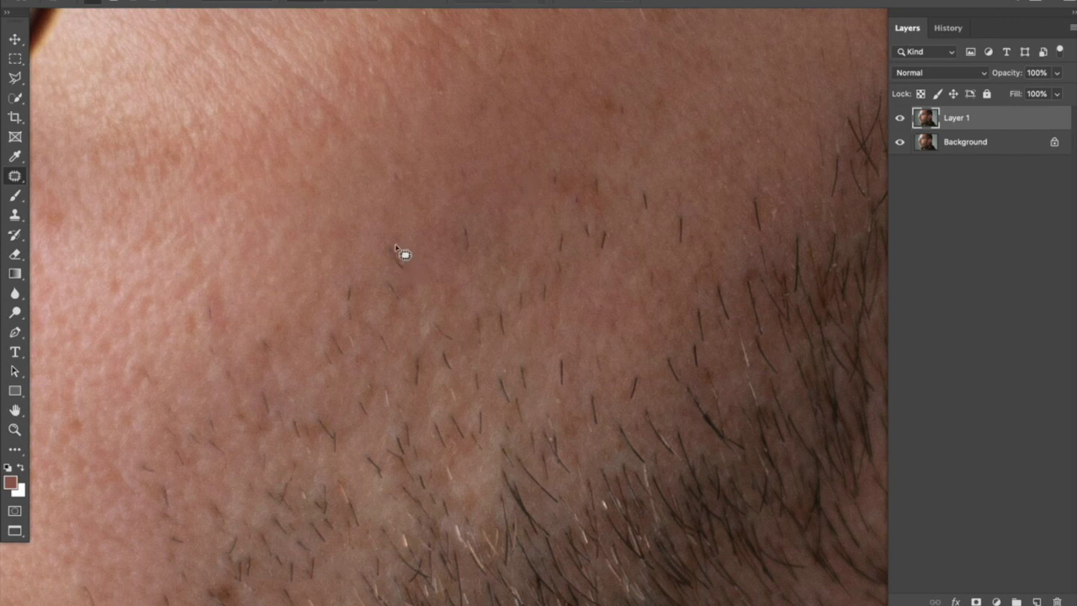
# Step: Patch two small cheek blemishes with nearby skin, deselecting after each
pyautogui.moveTo(395, 248)
pyautogui.mouseDown()
pyautogui.moveTo(409, 272)
pyautogui.moveTo(405, 251)
pyautogui.moveTo(418, 237)
pyautogui.moveTo(462, 238)
pyautogui.moveTo(463, 250)
pyautogui.moveTo(481, 237)
pyautogui.moveTo(473, 222)
pyautogui.moveTo(472, 238)
pyautogui.moveTo(432, 224)
pyautogui.mouseUp()
pyautogui.hotkey('ctrl', 'd')
pyautogui.hotkey('ctrl', 'd')
pyautogui.moveTo(347, 283)
pyautogui.mouseDown()
pyautogui.moveTo(343, 314)
pyautogui.moveTo(356, 320)
pyautogui.moveTo(353, 271)
pyautogui.moveTo(352, 299)
pyautogui.moveTo(373, 250)
pyautogui.mouseUp()
pyautogui.hotkey('ctrl', 'd')
# Step: Patch out the speck on the glasses lens
pyautogui.scroll(-4, 397, 325)
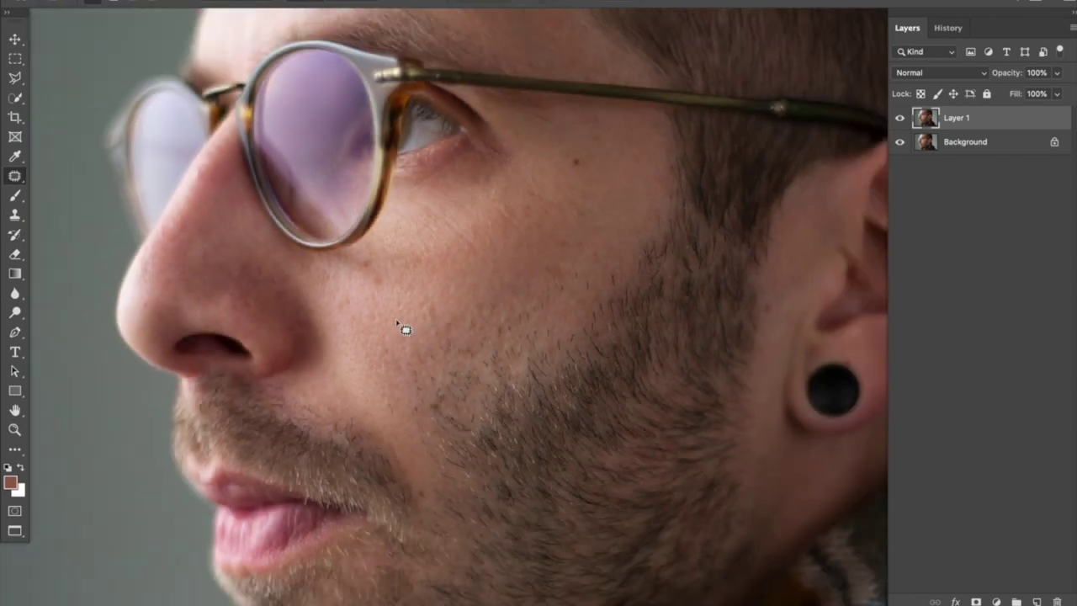
pyautogui.scroll(2, 405, 329)
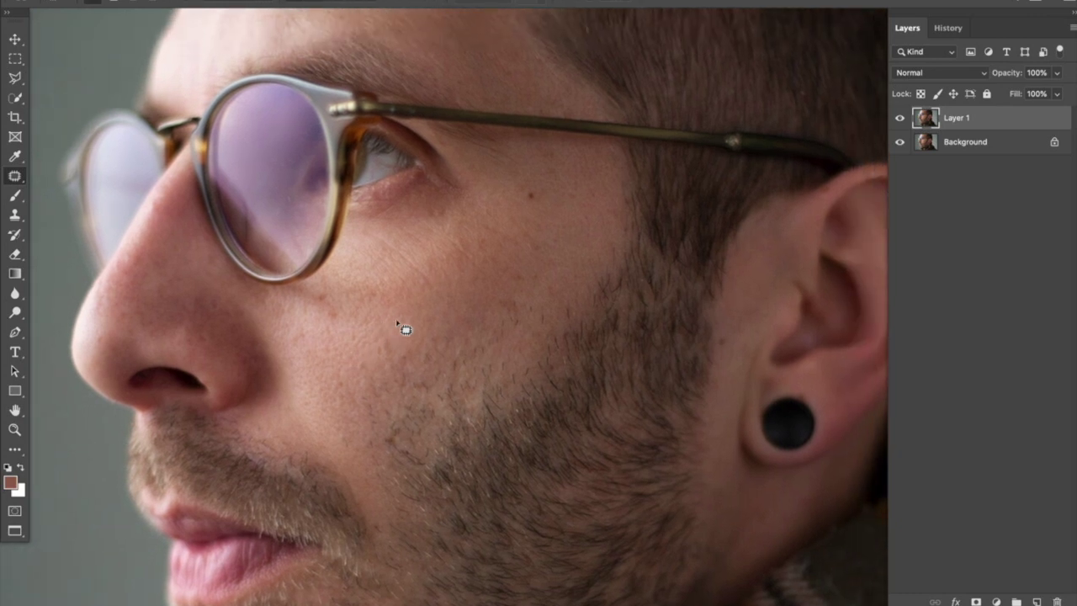
pyautogui.hscroll(2, 416, 316)
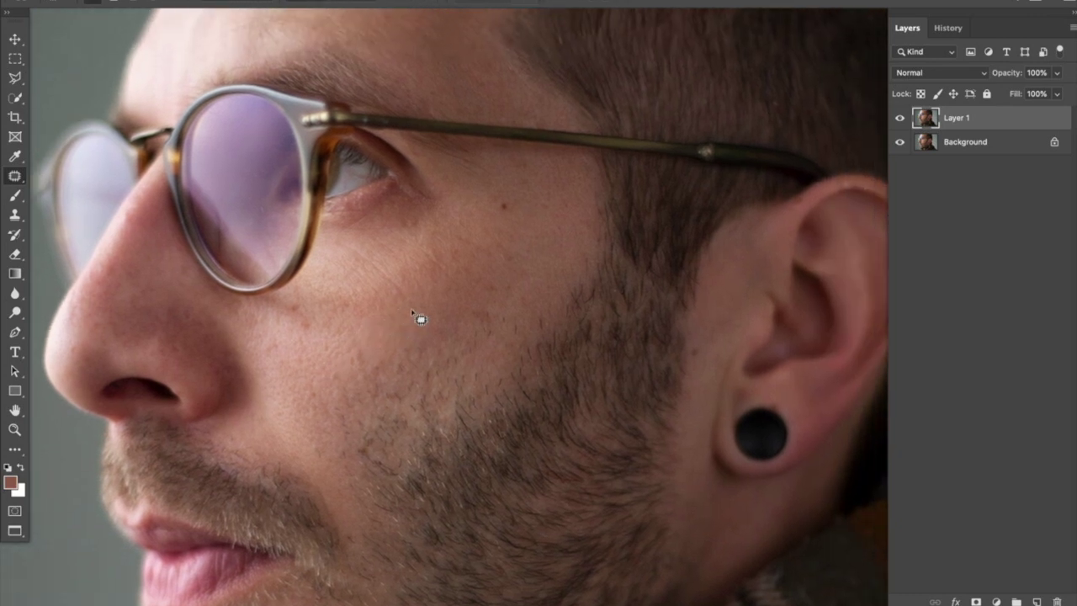
pyautogui.hscroll(-2, 418, 317)
pyautogui.scroll(1, 419, 318)
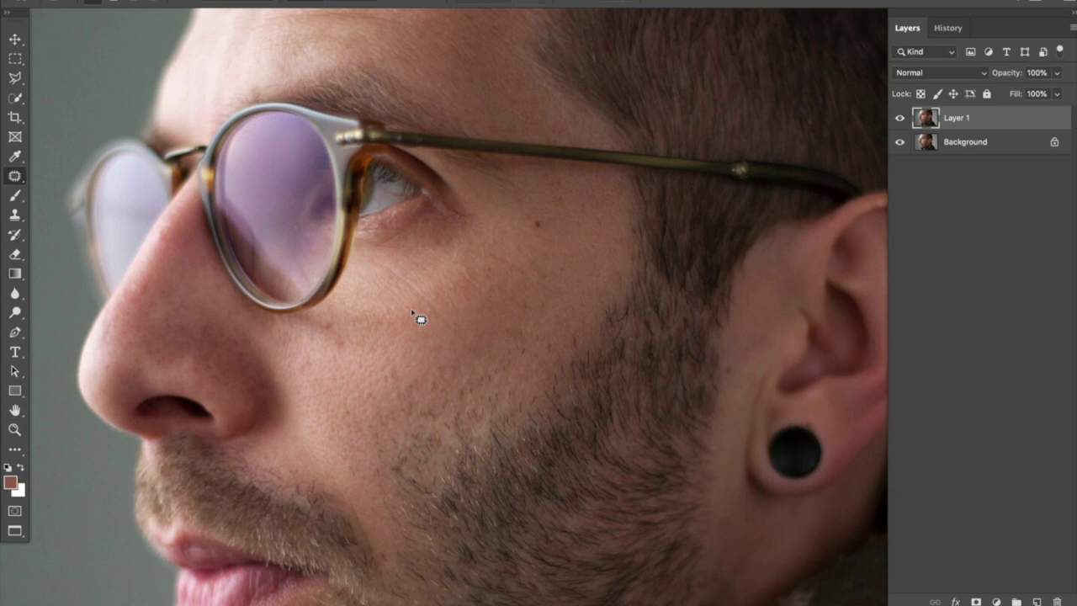
pyautogui.scroll(-3, 418, 317)
pyautogui.hscroll(-2, 418, 317)
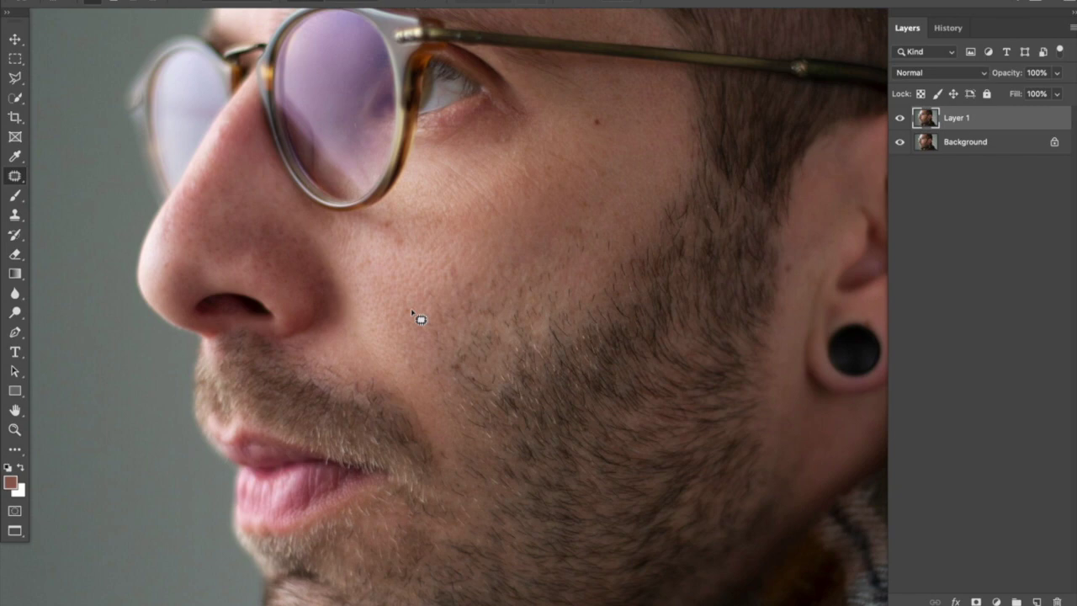
pyautogui.scroll(5, 397, 240)
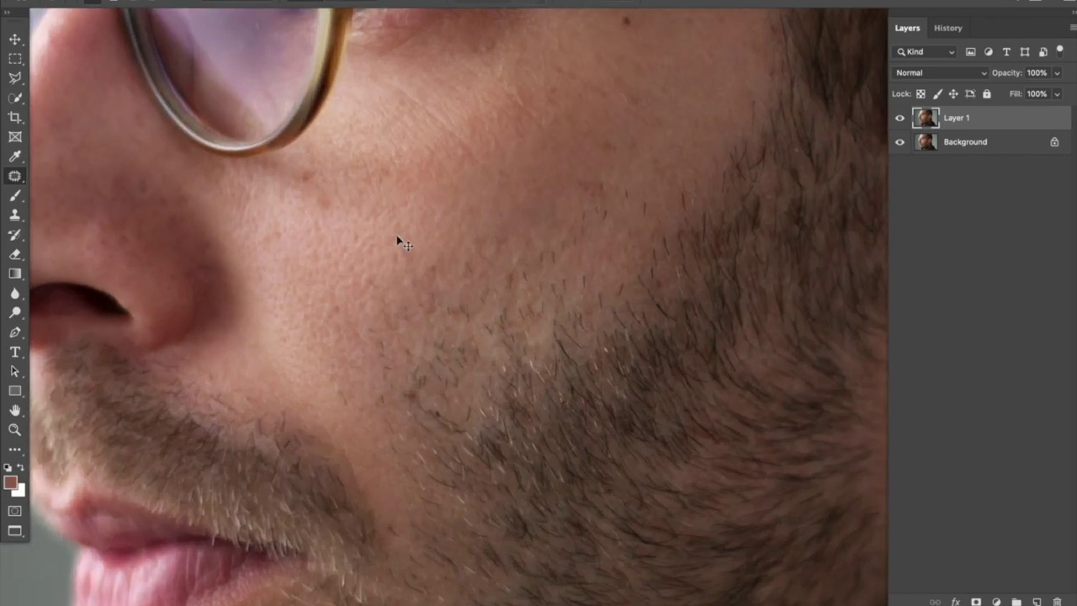
pyautogui.scroll(-3, 396, 242)
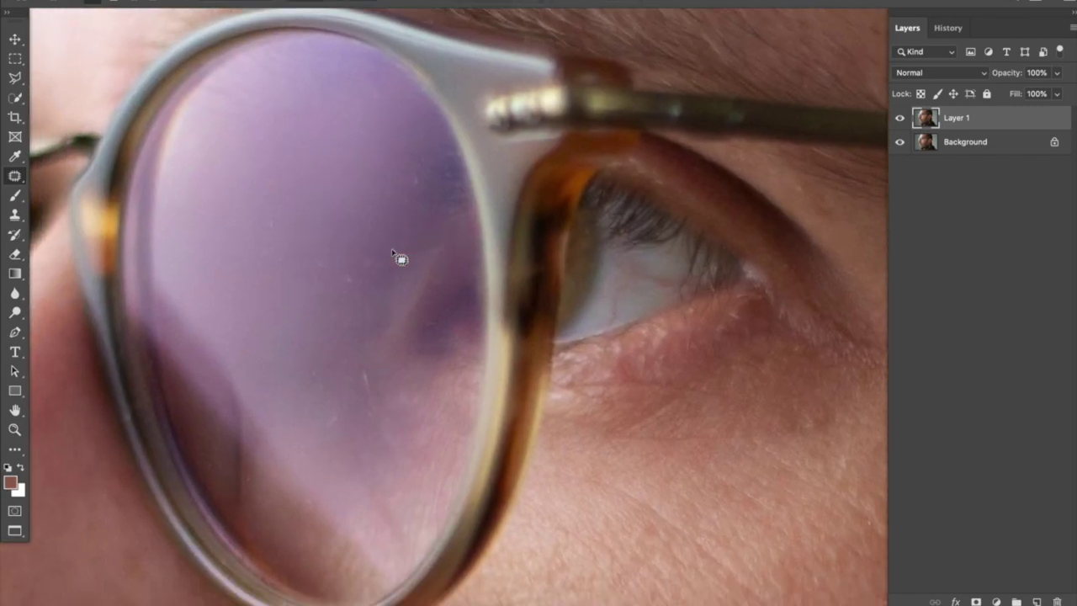
pyautogui.moveTo(371, 386)
pyautogui.mouseDown()
pyautogui.moveTo(363, 373)
pyautogui.moveTo(372, 421)
pyautogui.moveTo(365, 384)
pyautogui.mouseUp()
pyautogui.moveTo(324, 414); pyautogui.dragTo(335, 405)
# Step: Zoom out and pan up to bring the forehead into view
pyautogui.scroll(2, 399, 356)
pyautogui.hscroll(-2, 399, 356)
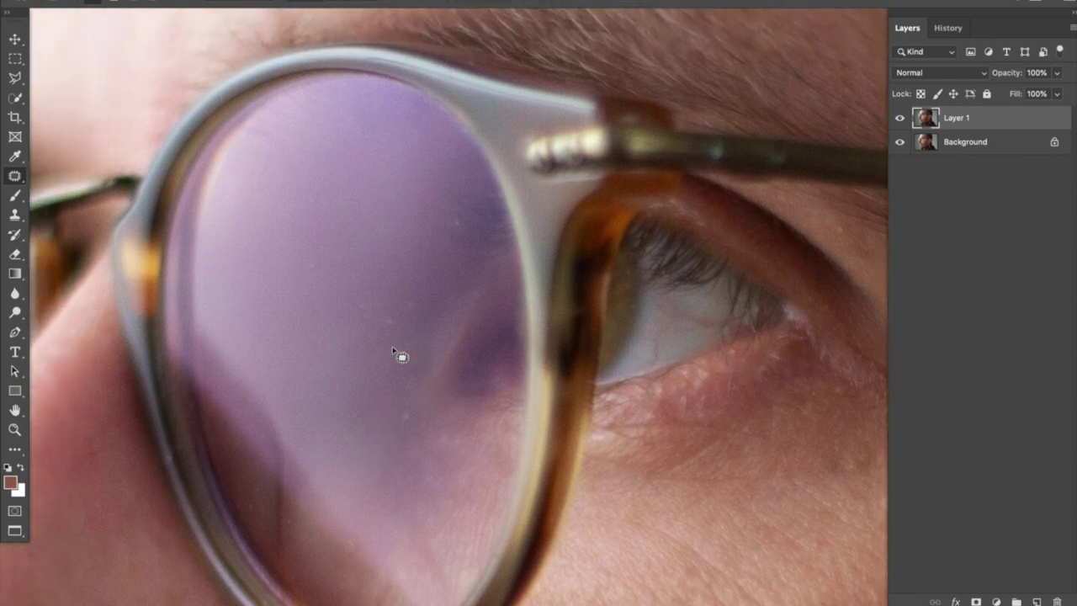
pyautogui.hotkey('ctrl', '-')
pyautogui.hotkey('ctrl', '-')
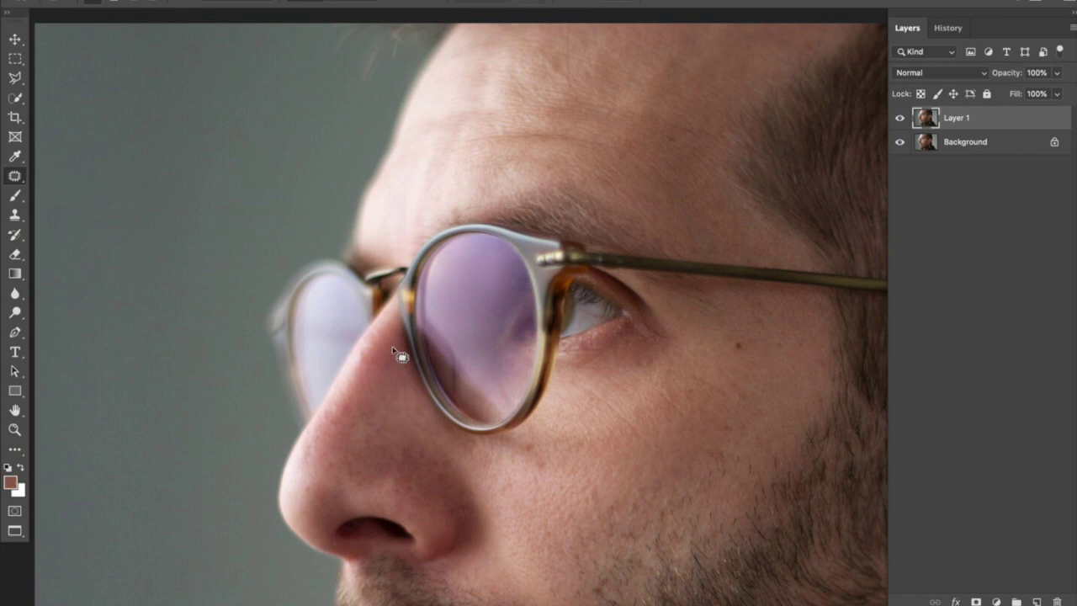
pyautogui.scroll(2, 399, 356)
pyautogui.hscroll(1, 399, 356)
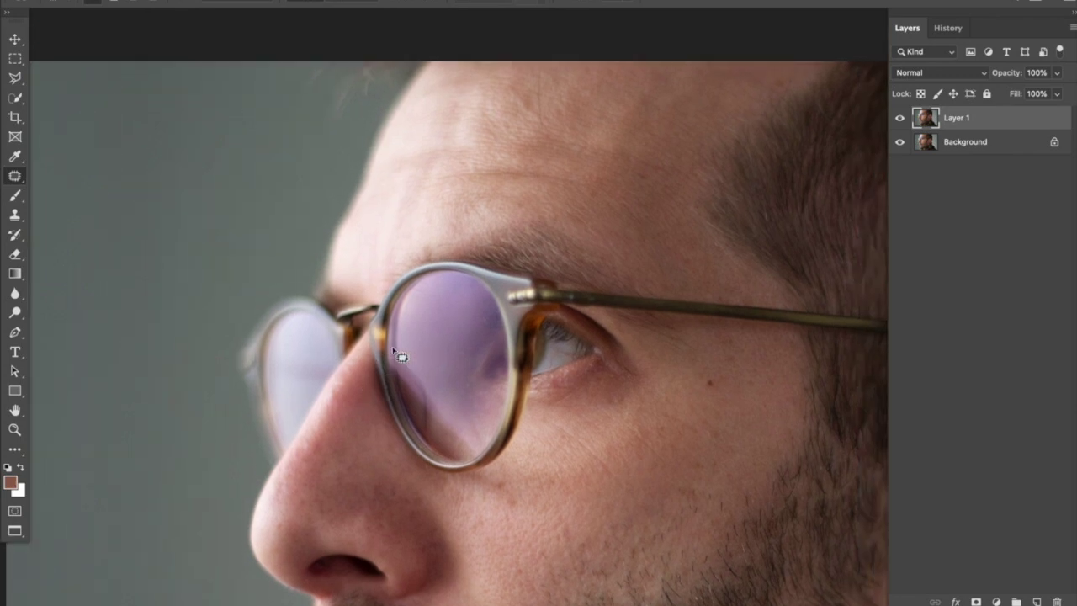
pyautogui.scroll(-3, 399, 356)
pyautogui.hscroll(1, 399, 356)
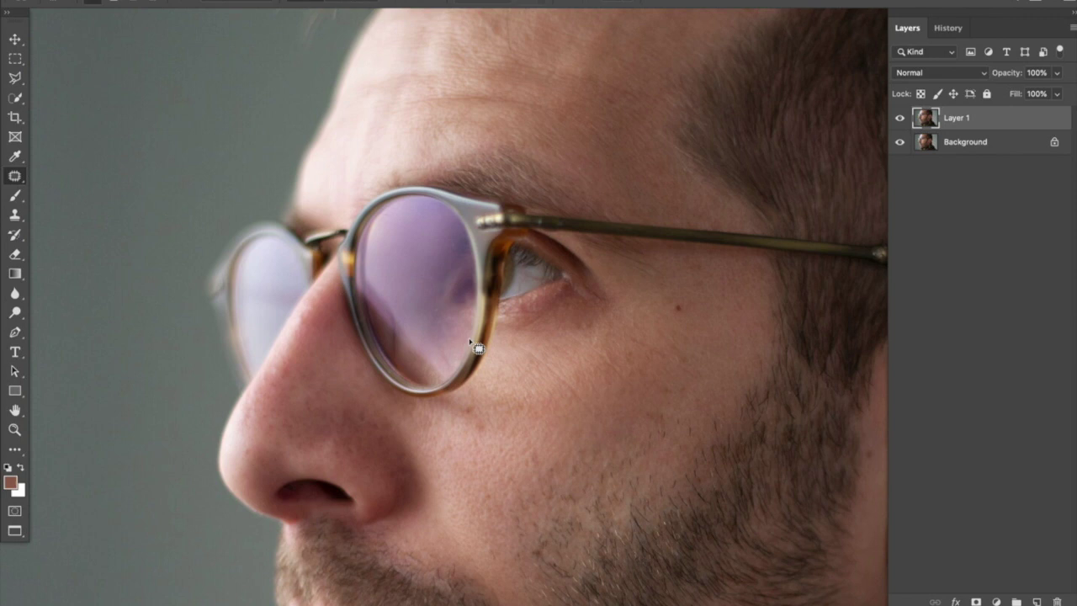
pyautogui.scroll(5, 478, 347)
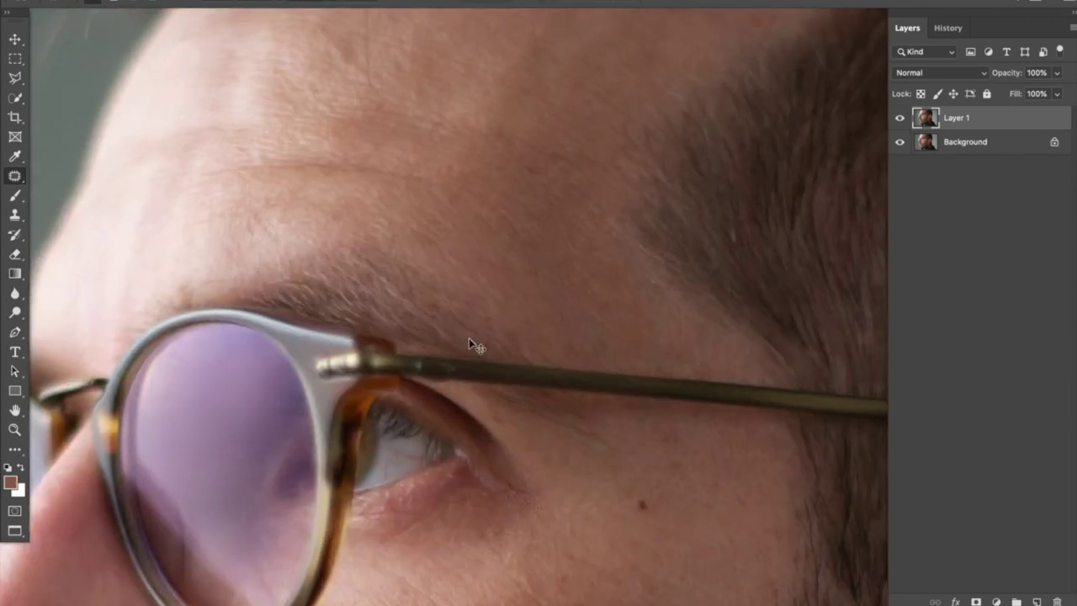
pyautogui.scroll(5, 477, 347)
pyautogui.scroll(3, 477, 347)
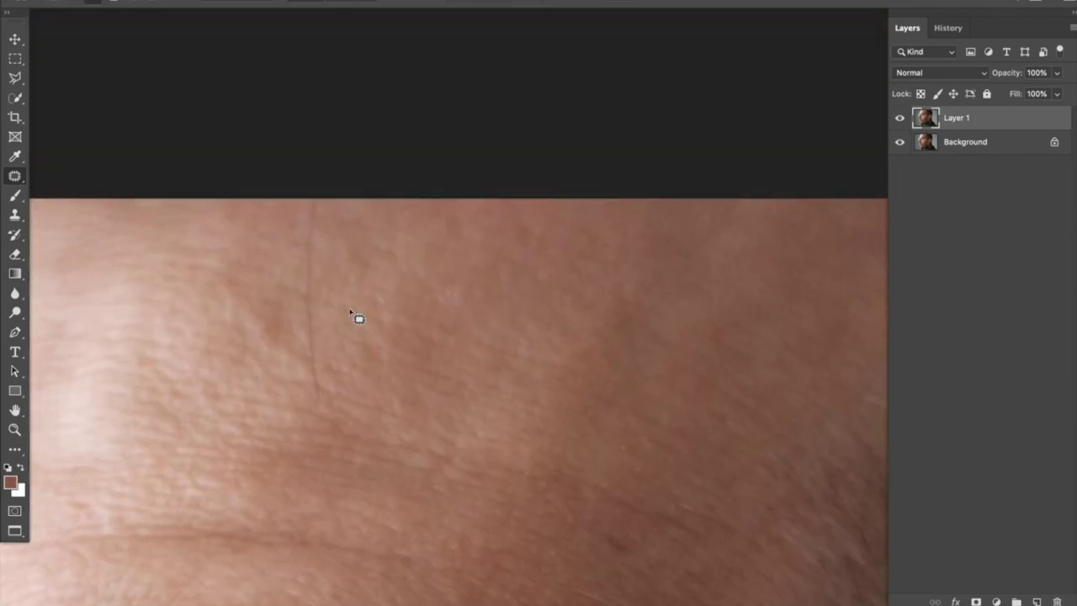
# Step: Clone-stamp away the forehead blemishes and the stray hair strand on the forehead
pyautogui.click(18, 221)
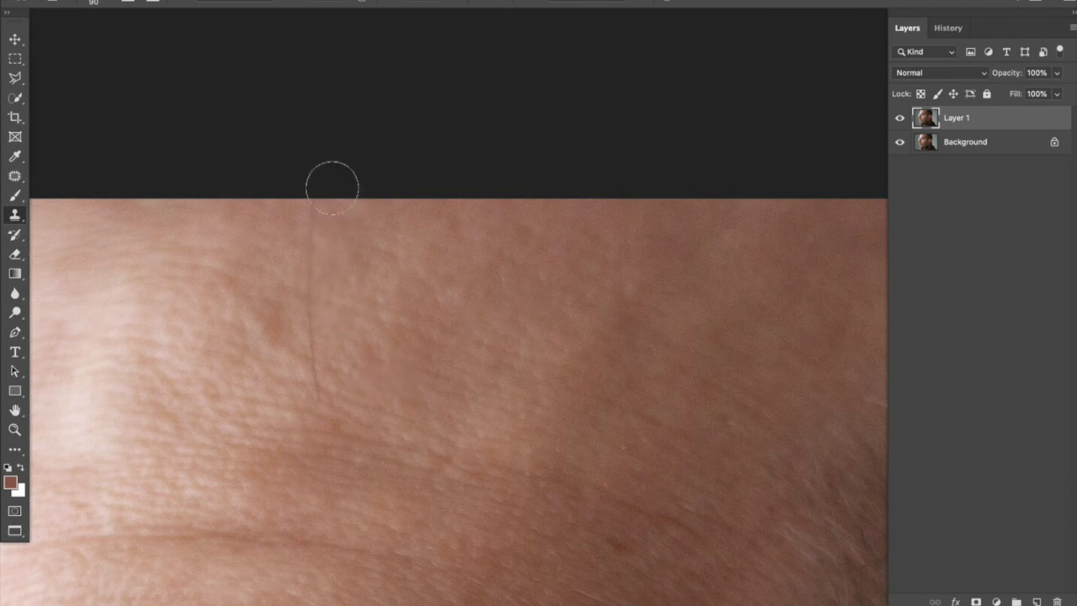
pyautogui.click(344, 323)
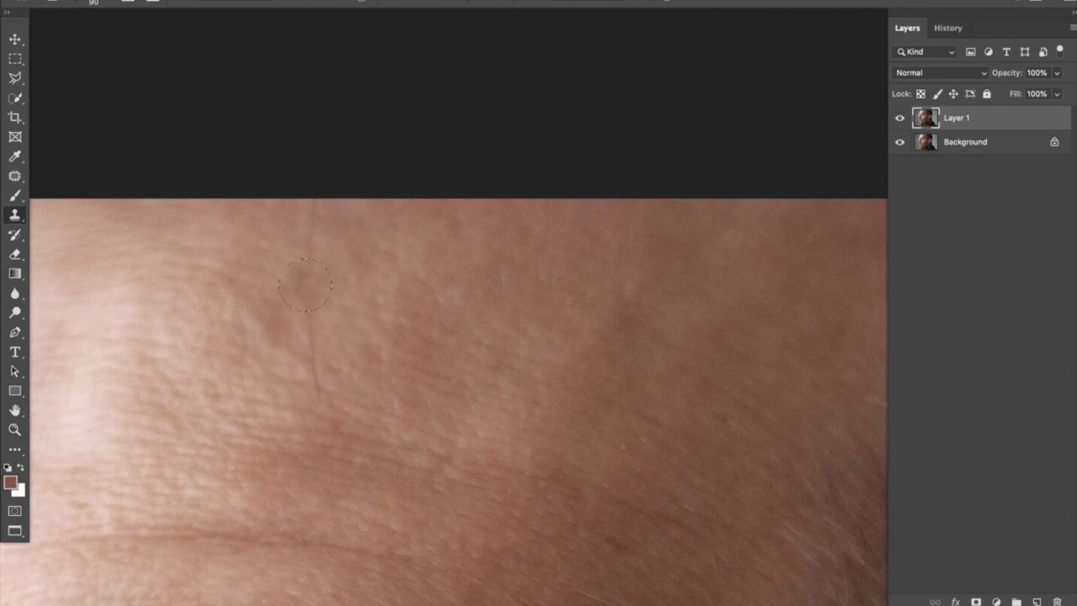
pyautogui.click(387, 303)
pyautogui.keyDown('alt'); pyautogui.click(407, 382); pyautogui.keyUp('alt')
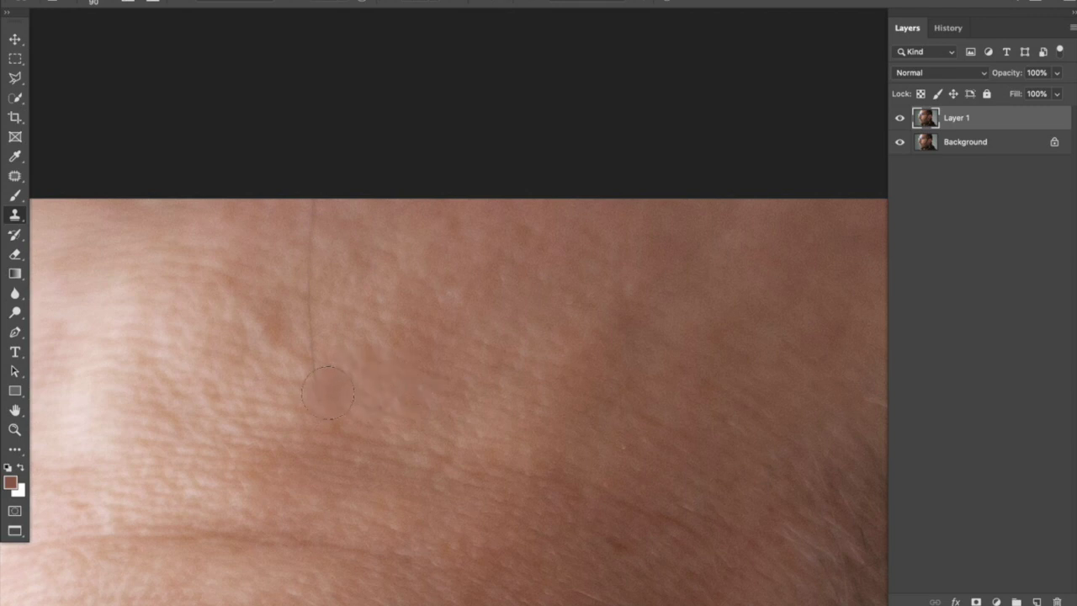
pyautogui.moveTo(319, 395)
pyautogui.mouseDown()
pyautogui.moveTo(303, 254)
pyautogui.moveTo(311, 202)
pyautogui.mouseUp()
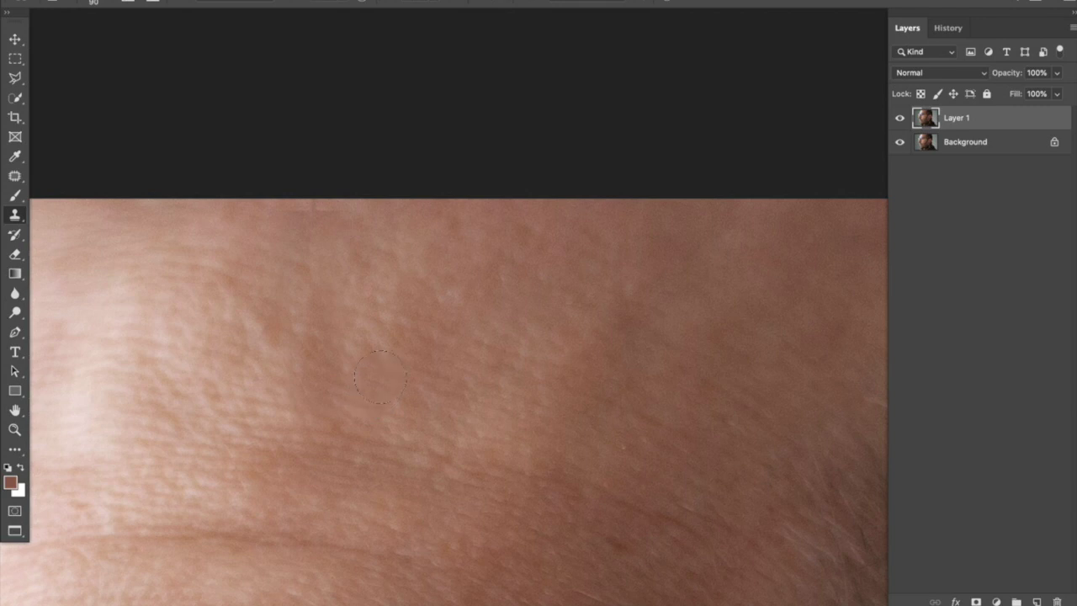
pyautogui.press('super+z')
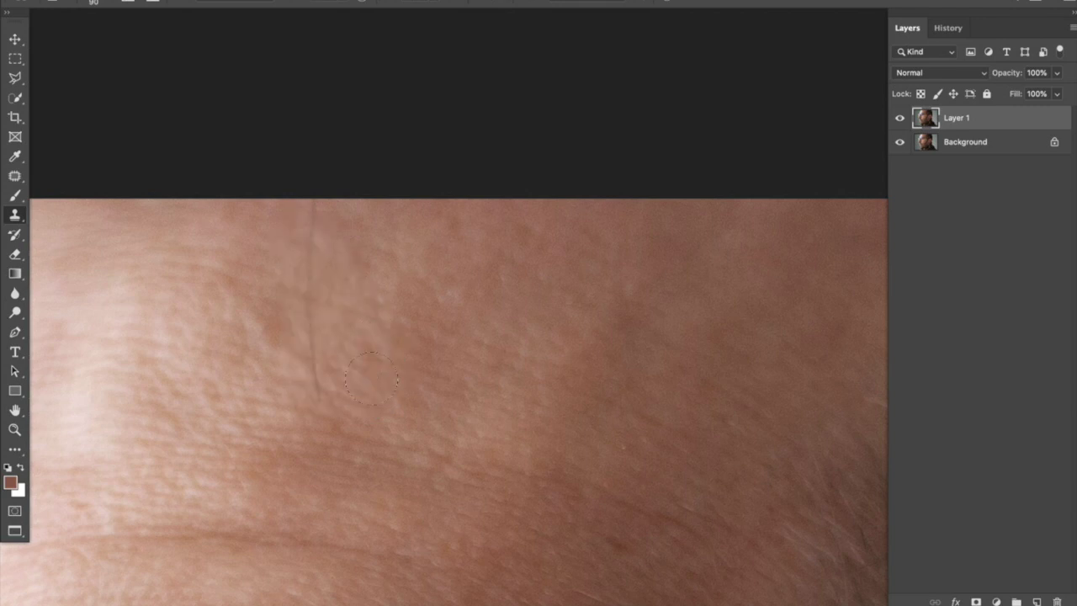
pyautogui.moveTo(318, 383); pyautogui.dragTo(313, 225)
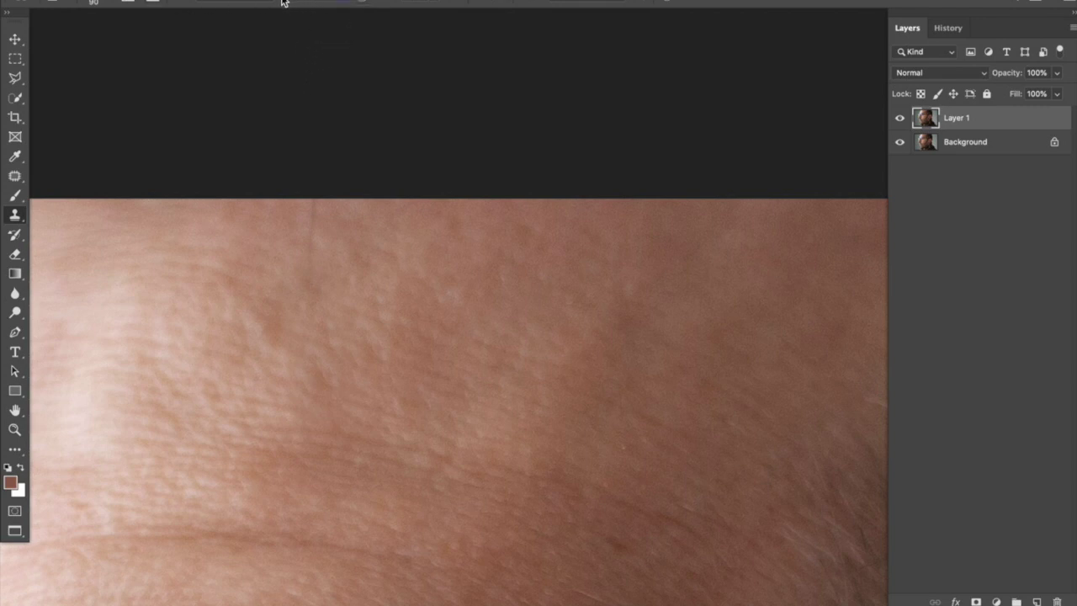
# Step: Resample clean forehead skin and clone it over the spot near the beard
pyautogui.keyDown('alt'); pyautogui.click(351, 264); pyautogui.keyUp('alt')
pyautogui.scroll(-3, 384, 350)
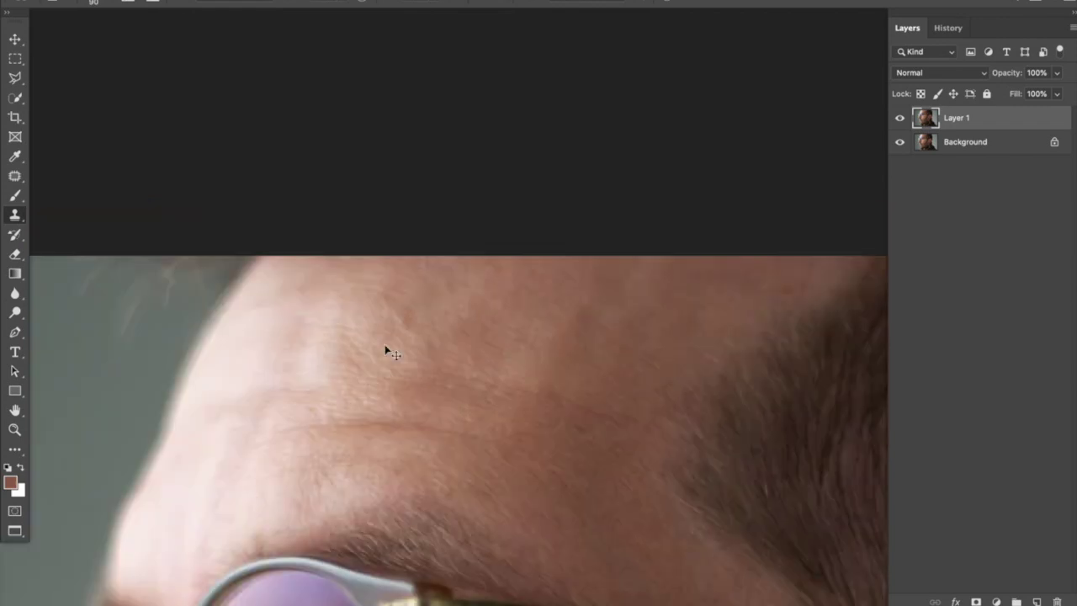
pyautogui.scroll(-5, 384, 349)
pyautogui.scroll(-3, 385, 345)
pyautogui.hscroll(2, 384, 345)
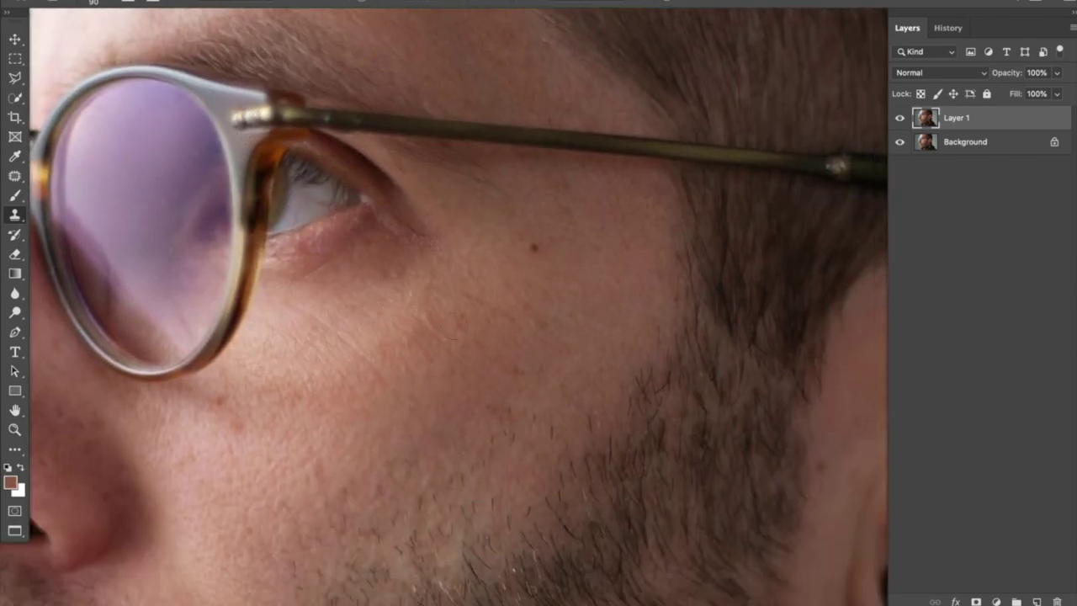
pyautogui.scroll(3, 569, 268)
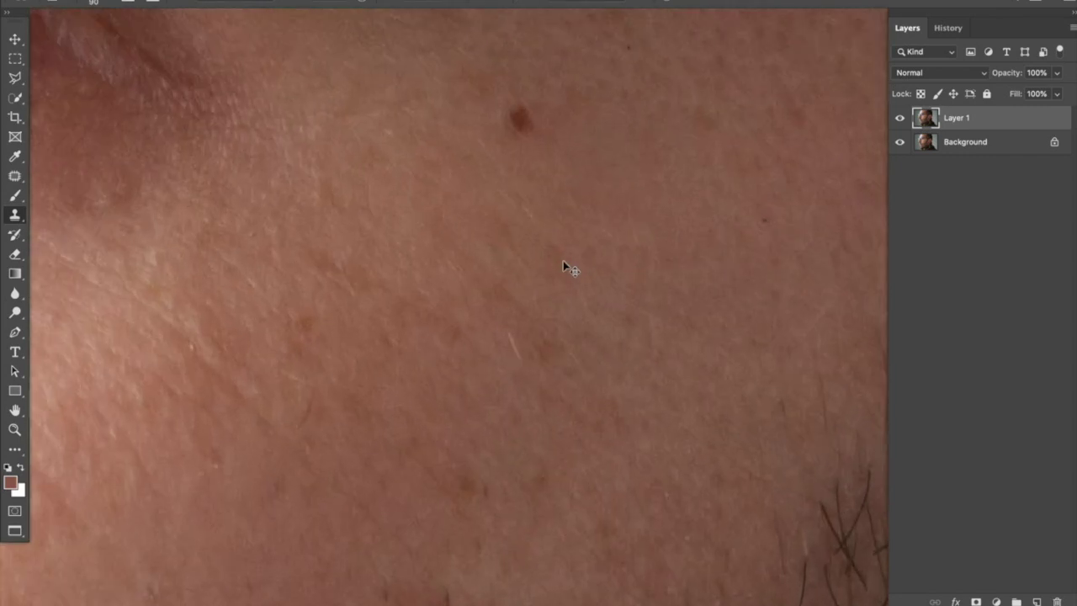
pyautogui.scroll(-1, 564, 266)
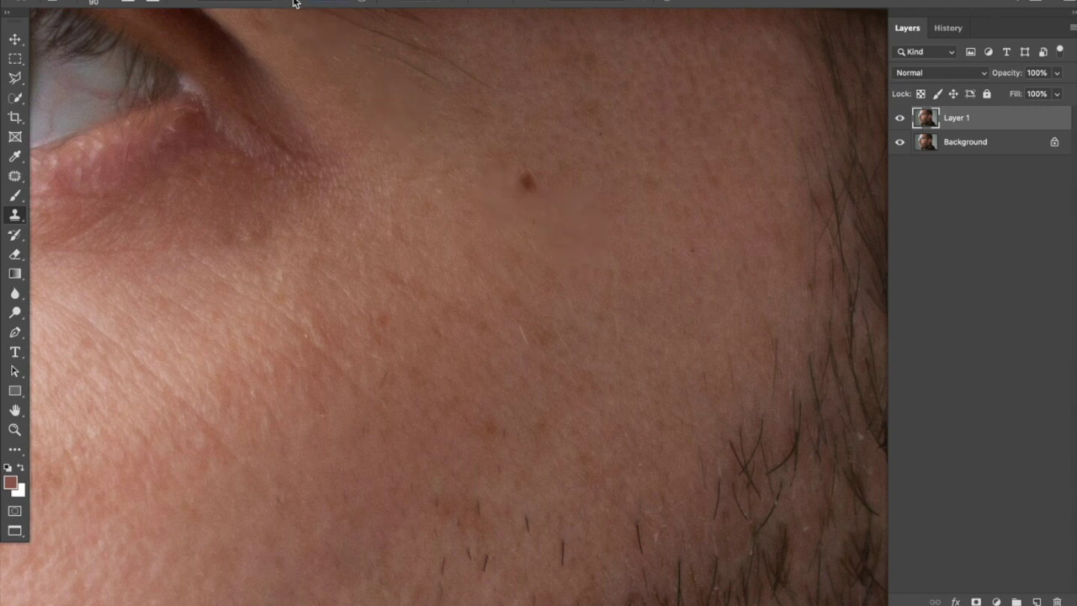
pyautogui.moveTo(540, 185)
pyautogui.mouseDown()
pyautogui.moveTo(524, 188)
pyautogui.moveTo(630, 353)
pyautogui.moveTo(700, 429)
pyautogui.moveTo(736, 378)
pyautogui.mouseUp()
# Step: Toggle Layer 1 to compare against the original, then zoom out to the whole photo
pyautogui.click(900, 119)
pyautogui.click(900, 119)
pyautogui.click(899, 118)
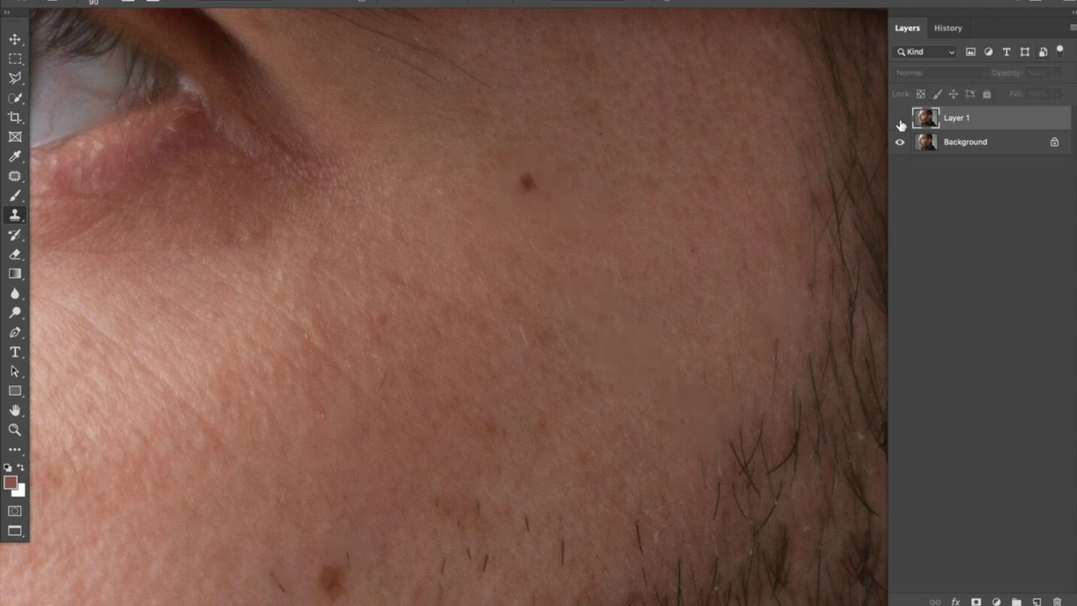
pyautogui.click(900, 119)
pyautogui.scroll(-3, 816, 198)
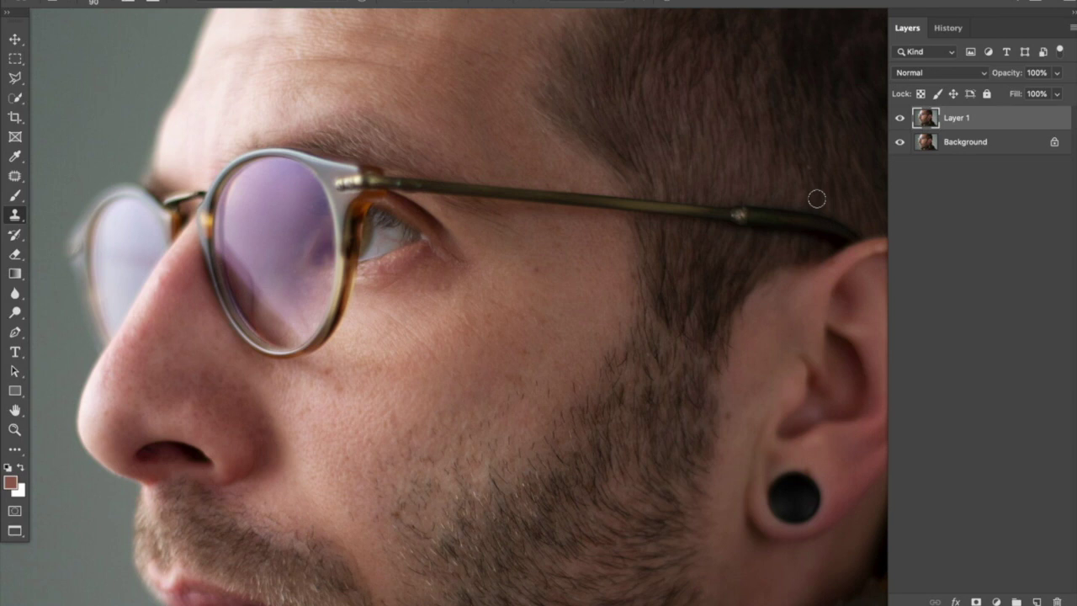
pyautogui.scroll(-2, 817, 202)
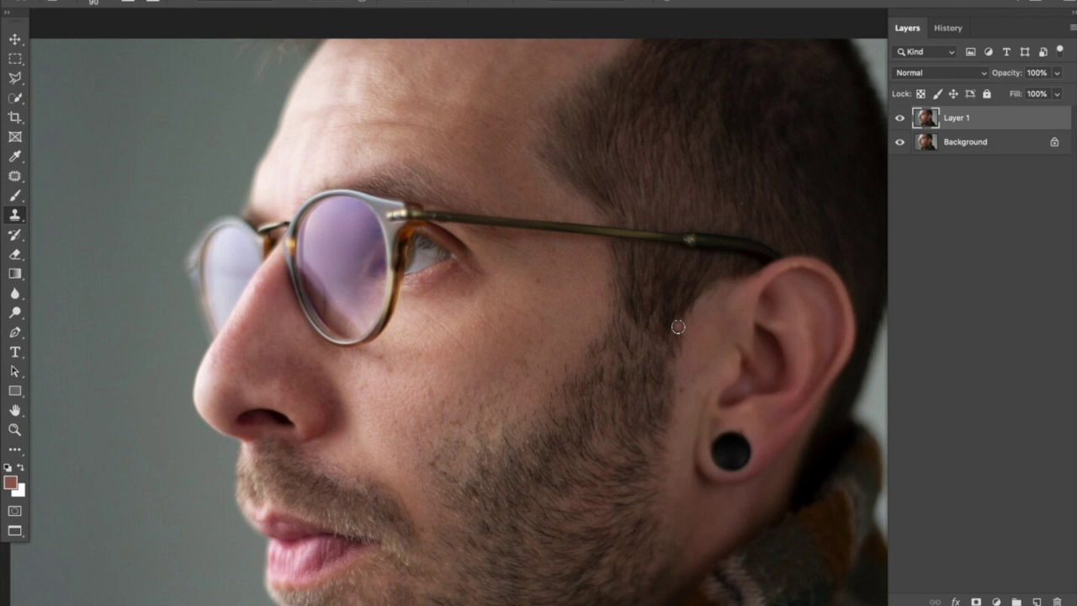
pyautogui.press('super+minus')
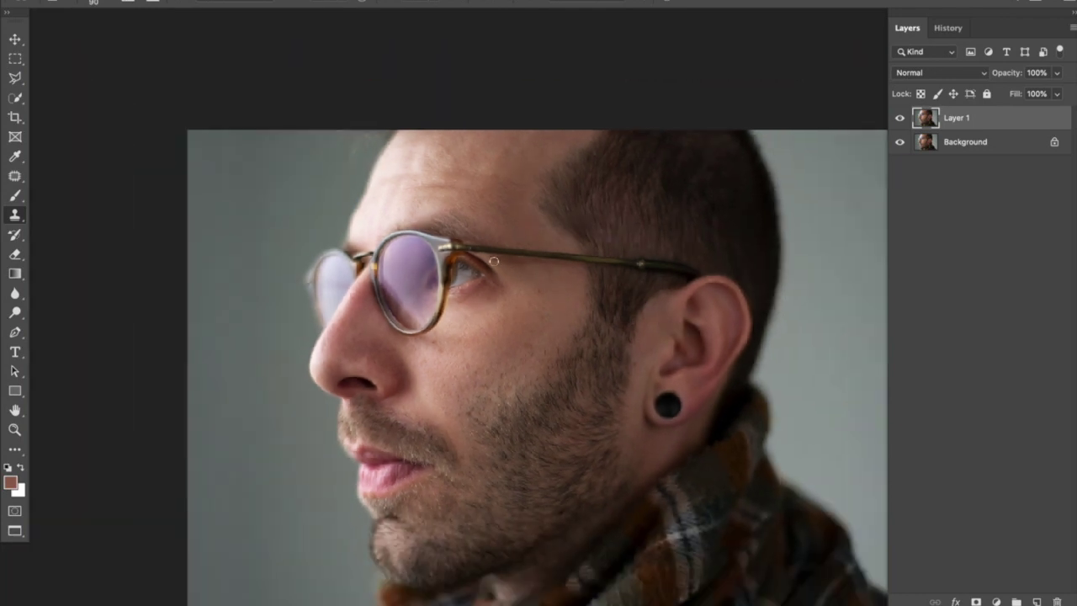
# Step: Select Layer 1 together with Background and merge them into a single layer
pyautogui.scroll(-5, 480, 265)
pyautogui.hscroll(3, 467, 270)
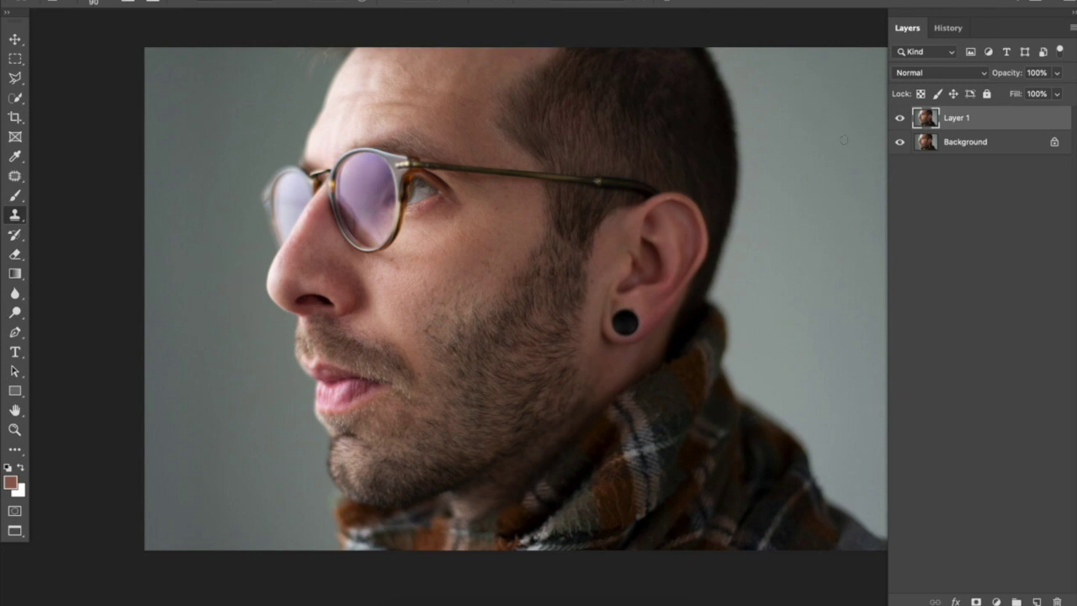
pyautogui.scroll(3, 843, 140)
pyautogui.hscroll(3, 843, 140)
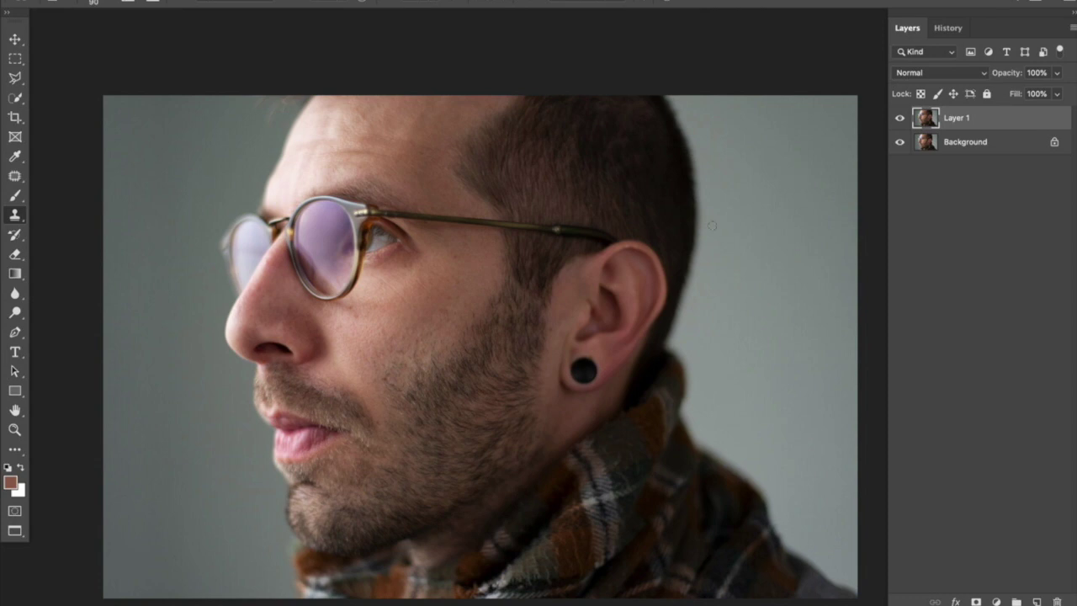
pyautogui.keyDown('shift'); pyautogui.click(983, 145); pyautogui.keyUp('shift')
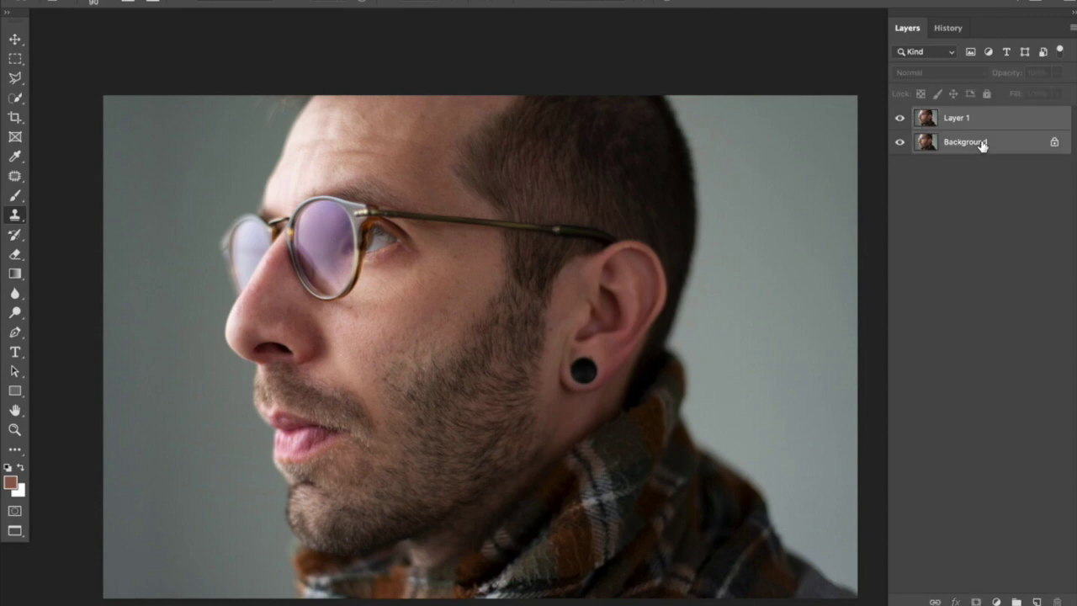
pyautogui.rightClick(983, 144)
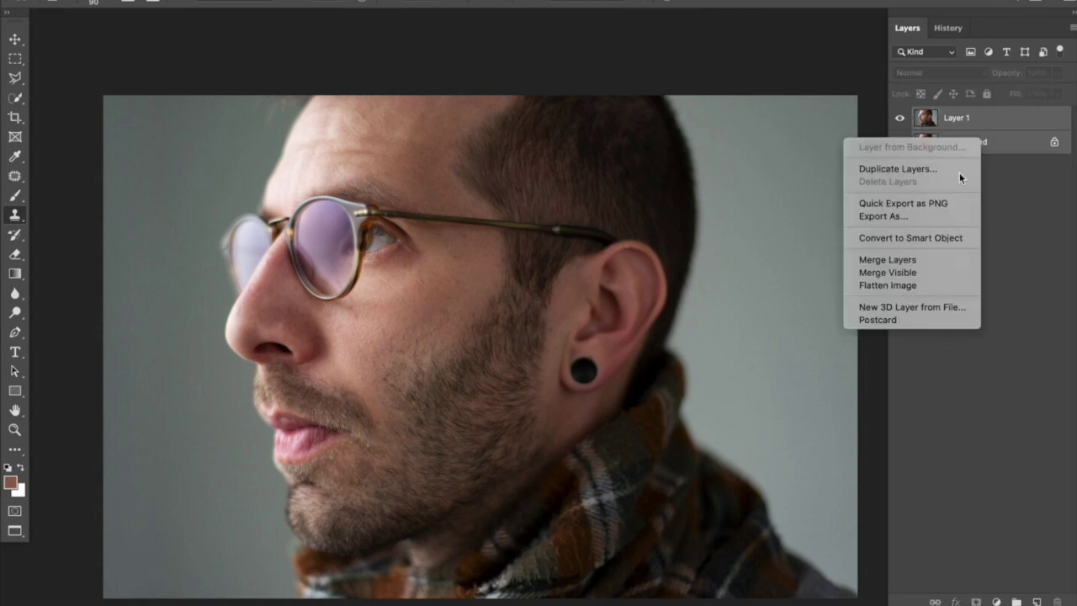
pyautogui.click(908, 261)
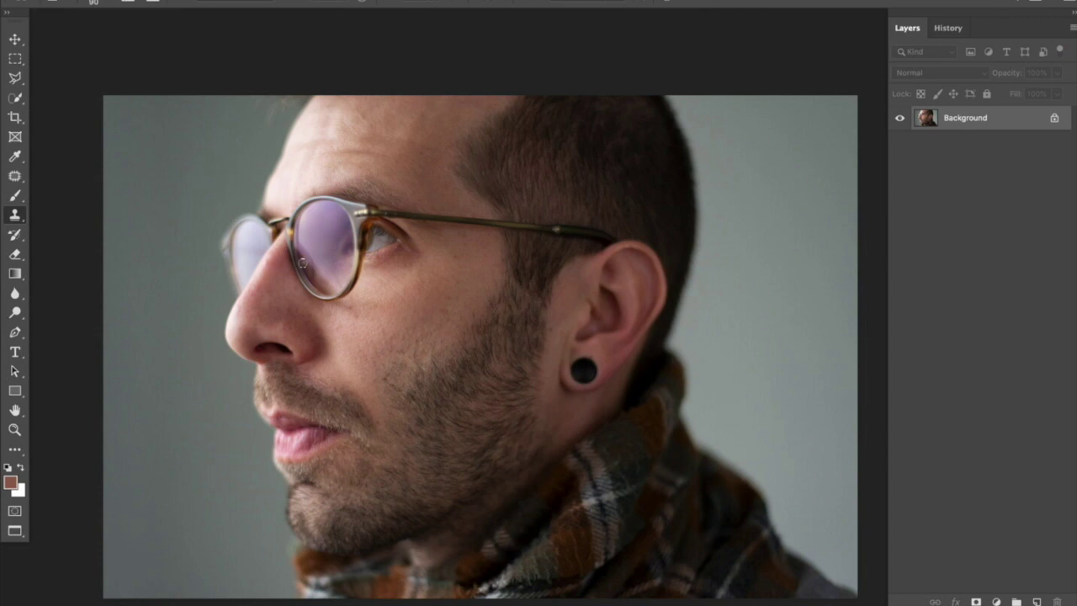
# Step: Paint a Quick Selection over the man from head to scarf with an enlarged brush
pyautogui.click(19, 85)
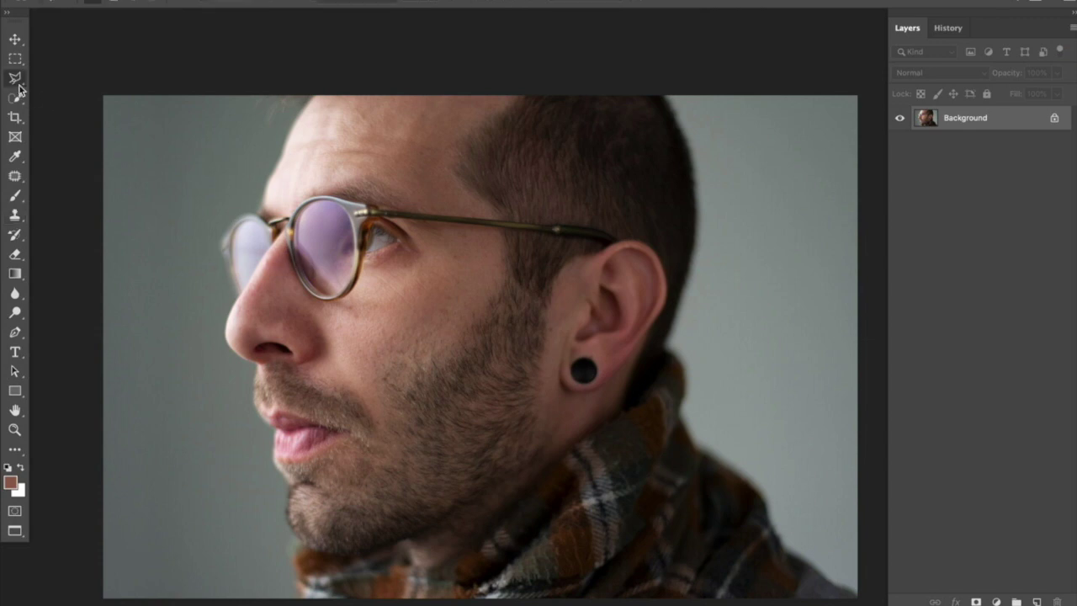
pyautogui.moveTo(16, 98); pyautogui.dragTo(57, 101)
pyautogui.press(']')
pyautogui.press(']')
pyautogui.press(']')
pyautogui.press(']')
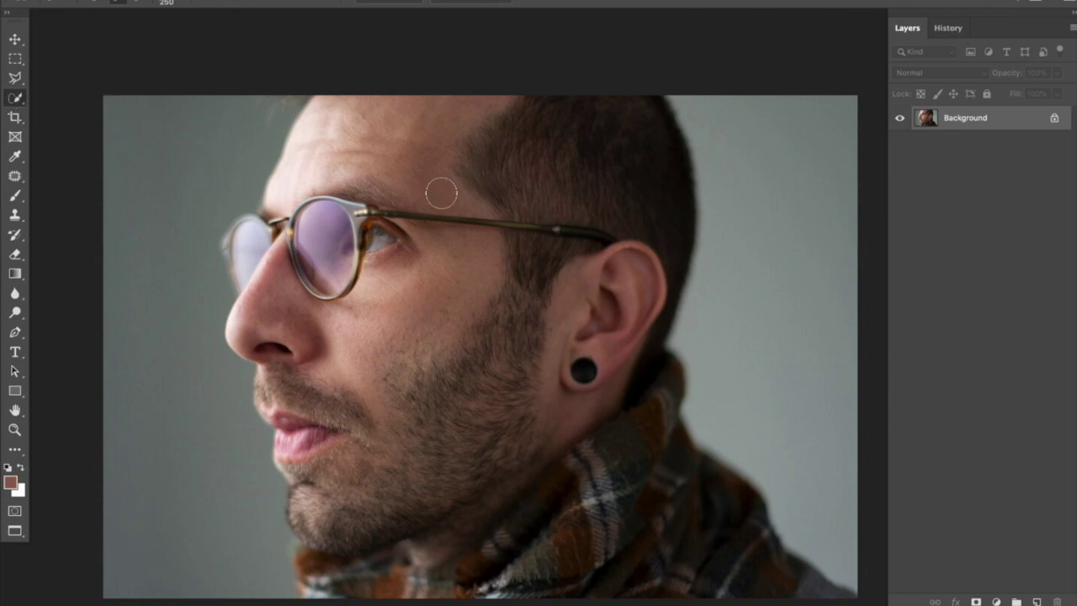
pyautogui.hotkey('ctrl', '-')
pyautogui.moveTo(431, 197)
pyautogui.mouseDown()
pyautogui.moveTo(481, 243)
pyautogui.moveTo(475, 346)
pyautogui.moveTo(517, 381)
pyautogui.moveTo(524, 416)
pyautogui.moveTo(570, 468)
pyautogui.mouseUp()
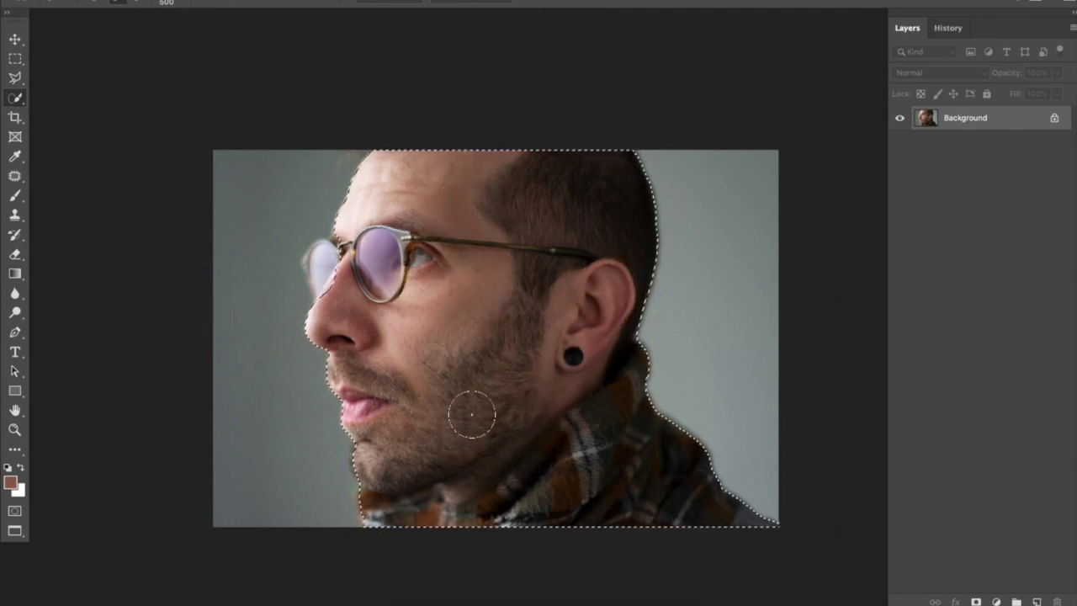
# Step: Zoom in on the face and add the far-side glasses lens with a smaller brush
pyautogui.hotkey('ctrl', '+')
pyautogui.hotkey('ctrl', '+')
pyautogui.scroll(-10, 487, 425)
pyautogui.hscroll(-4, 487, 425)
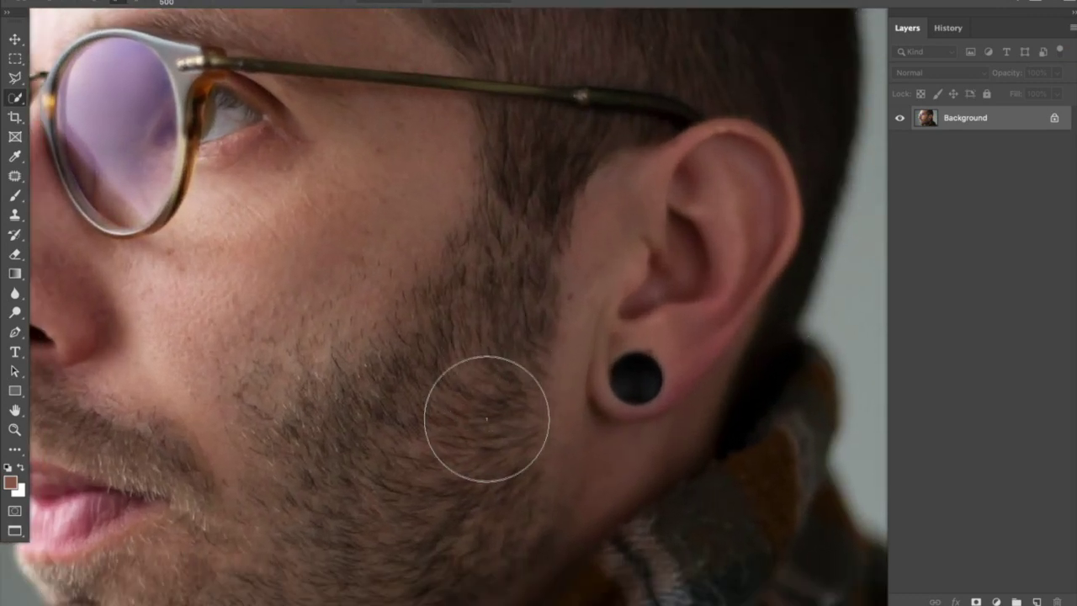
pyautogui.press('[')
pyautogui.press('[')
pyautogui.press('[')
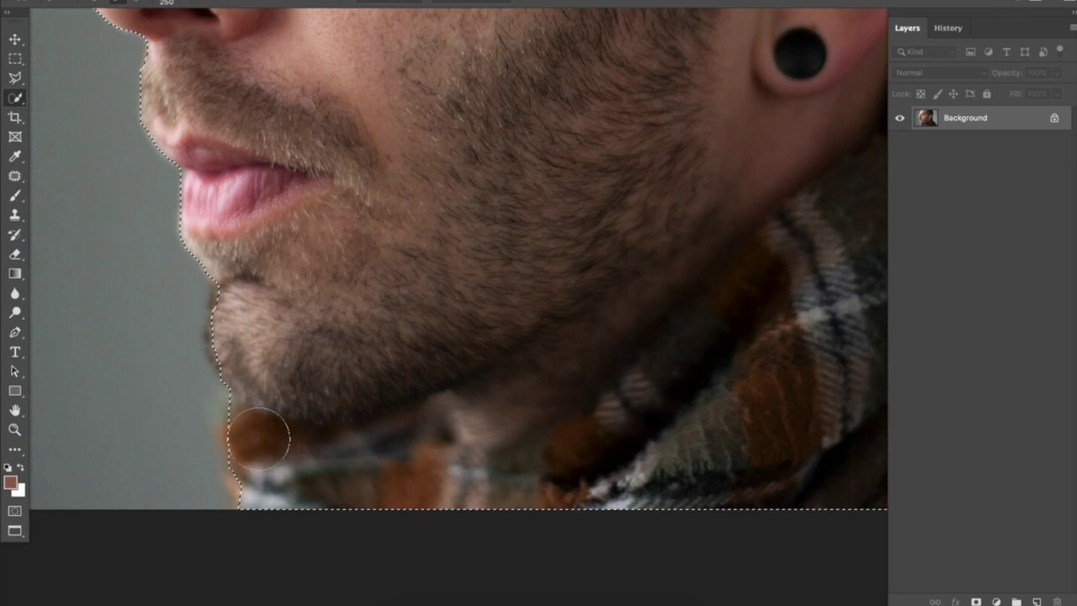
pyautogui.scroll(2, 274, 368)
pyautogui.scroll(8, 278, 366)
pyautogui.hscroll(-2, 277, 366)
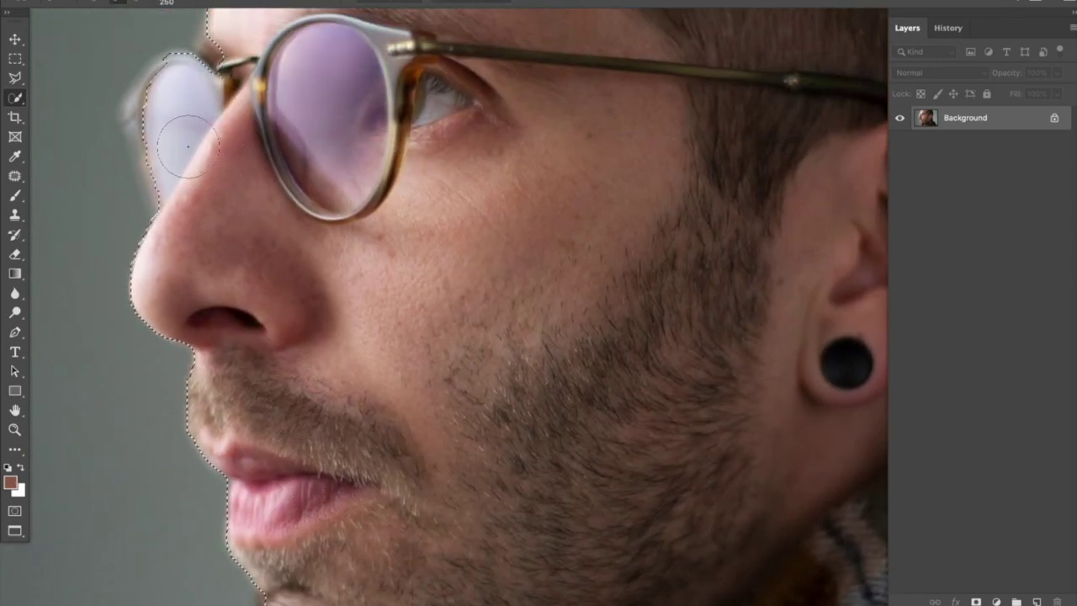
pyautogui.moveTo(164, 111); pyautogui.dragTo(175, 162)
pyautogui.scroll(5, 167, 159)
pyautogui.hscroll(2, 167, 159)
pyautogui.scroll(1, 167, 159)
pyautogui.hscroll(1, 168, 159)
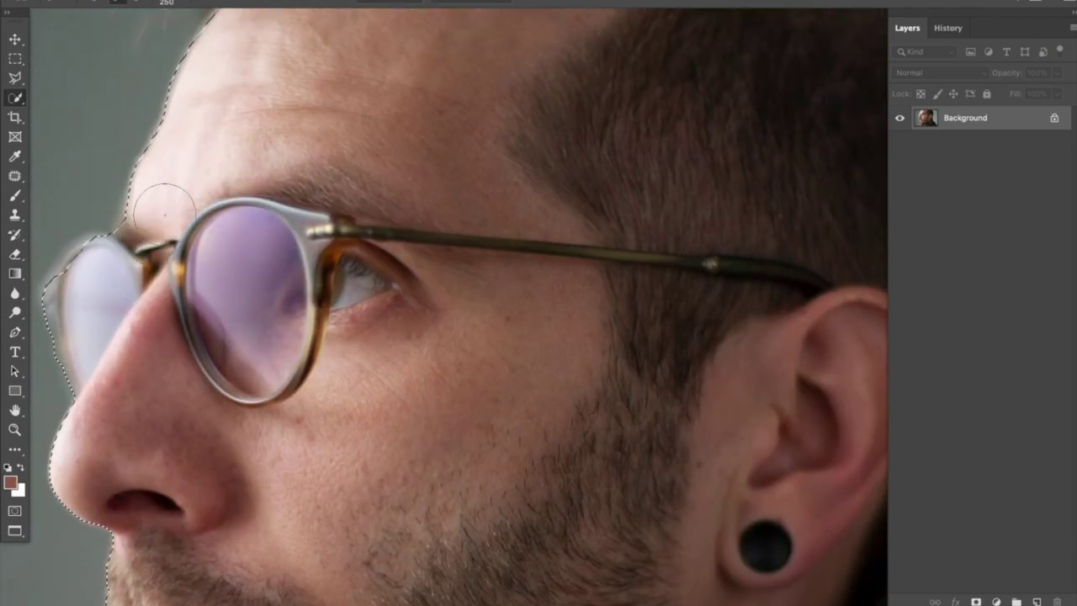
pyautogui.scroll(5, 154, 229)
pyautogui.hscroll(2, 154, 229)
pyautogui.hscroll(-2, 150, 202)
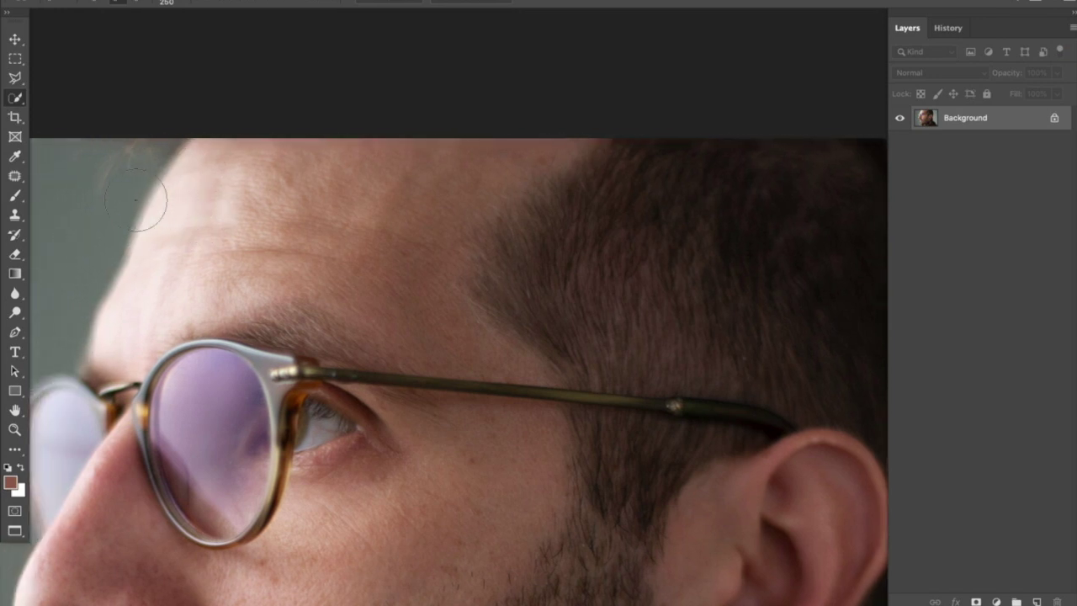
pyautogui.scroll(-1, 150, 201)
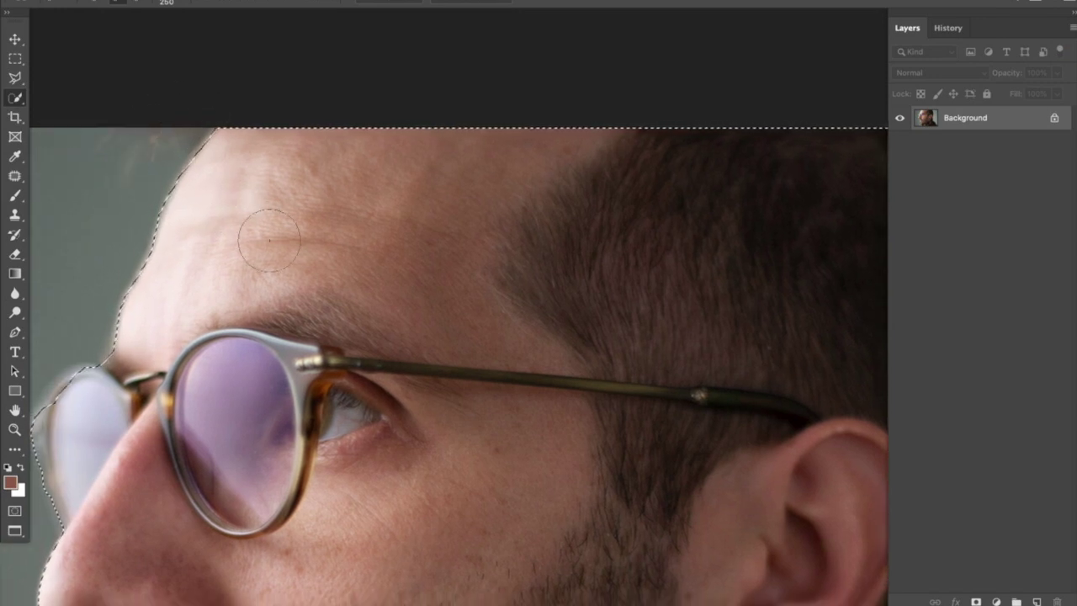
# Step: Zoom out to view the whole selection around the figure
pyautogui.hotkey('ctrl', 'd')
pyautogui.hotkey('ctrl', '-')
pyautogui.hotkey('ctrl', 'z')
pyautogui.hotkey('ctrl', '-')
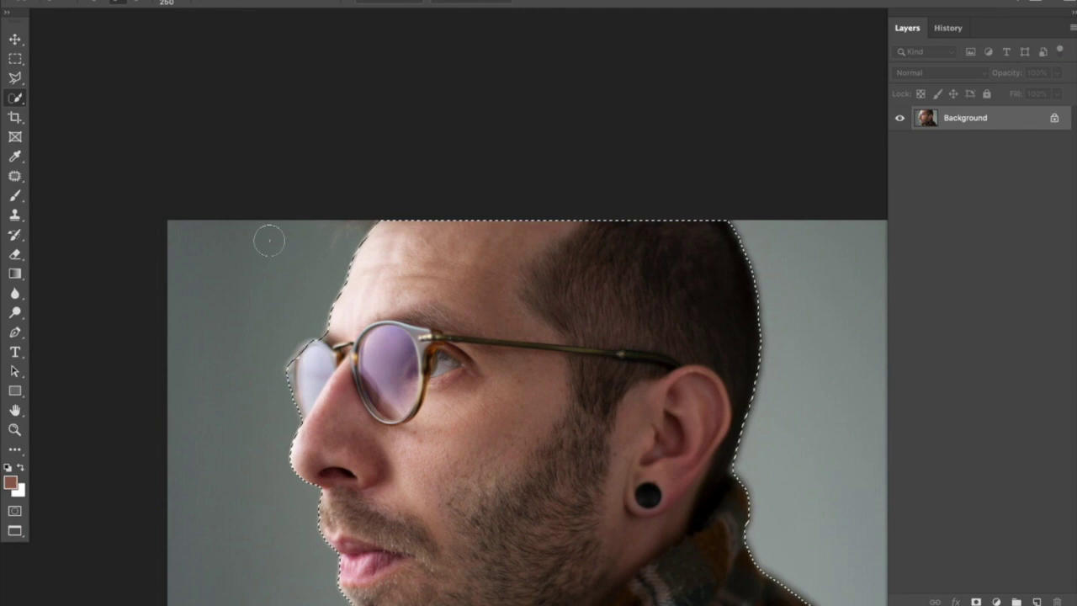
pyautogui.scroll(-3, 269, 240)
pyautogui.hscroll(2, 269, 241)
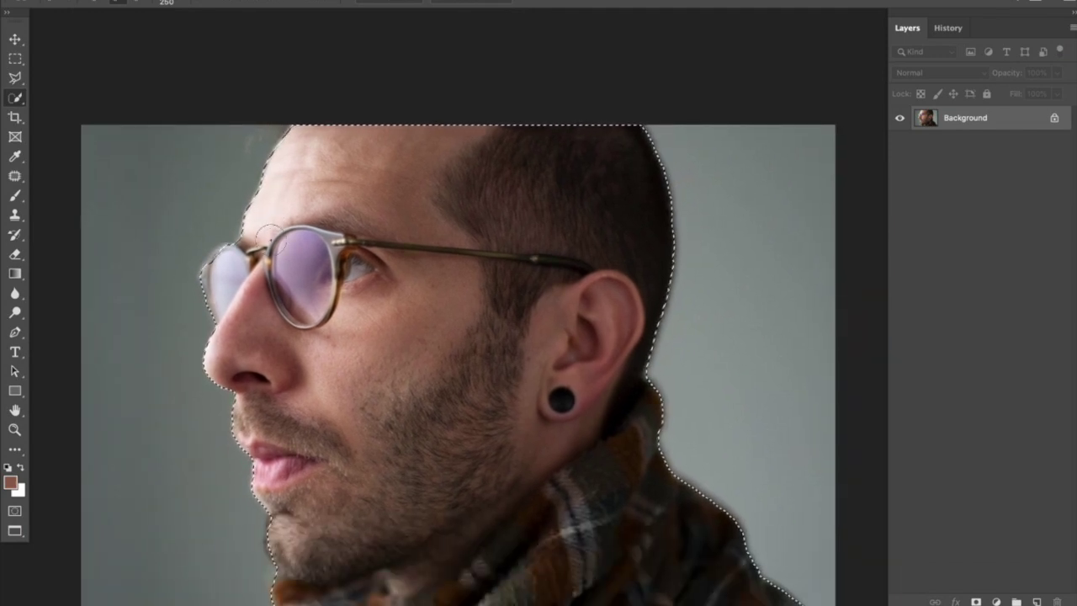
pyautogui.scroll(-3, 255, 192)
pyautogui.hscroll(1, 255, 192)
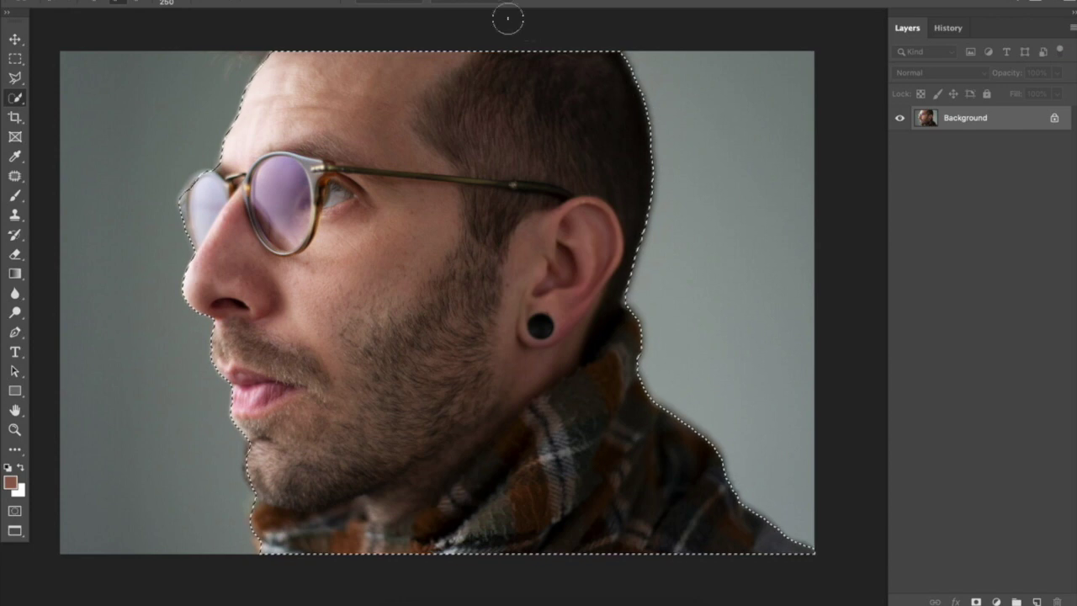
# Step: Open Select and Mask with the red Overlay preview and Radius set to 3 px
pyautogui.click(462, 3)
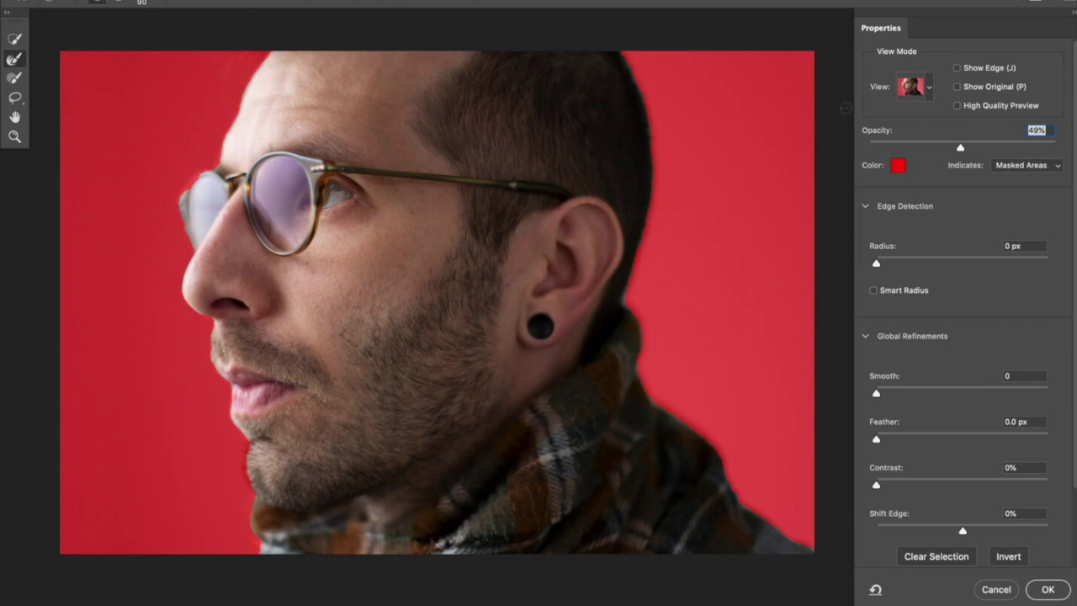
pyautogui.click(929, 88)
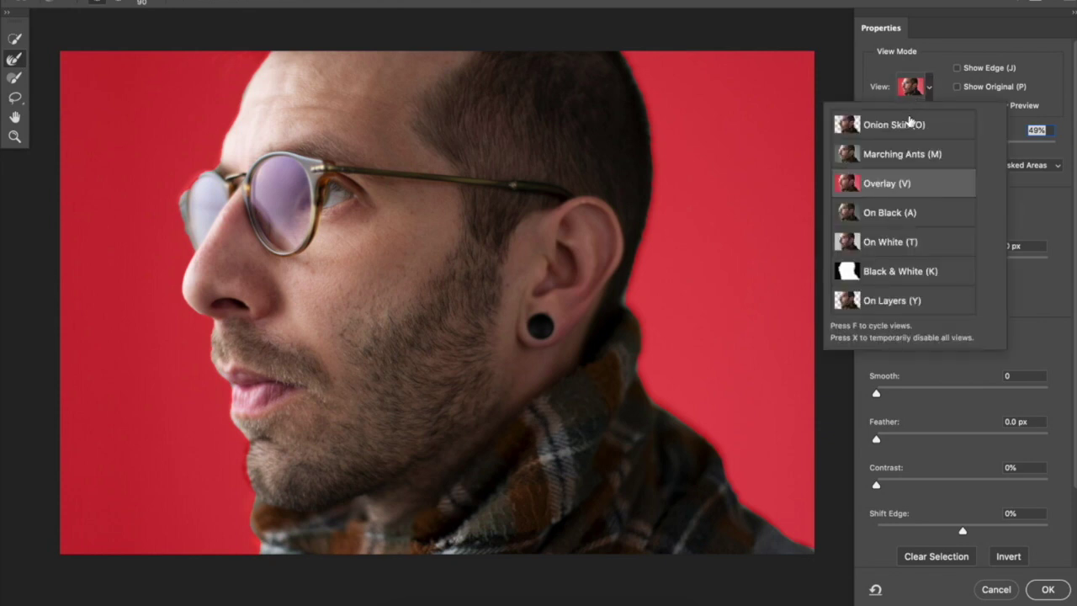
pyautogui.click(886, 186)
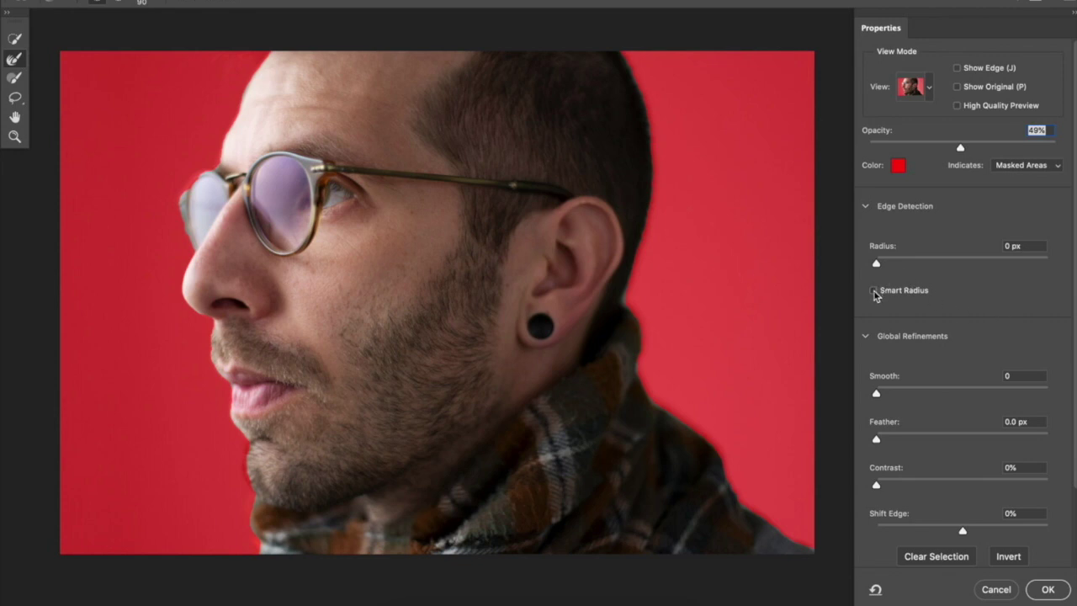
pyautogui.moveTo(885, 261); pyautogui.dragTo(906, 259)
pyautogui.scroll(5, 541, 326)
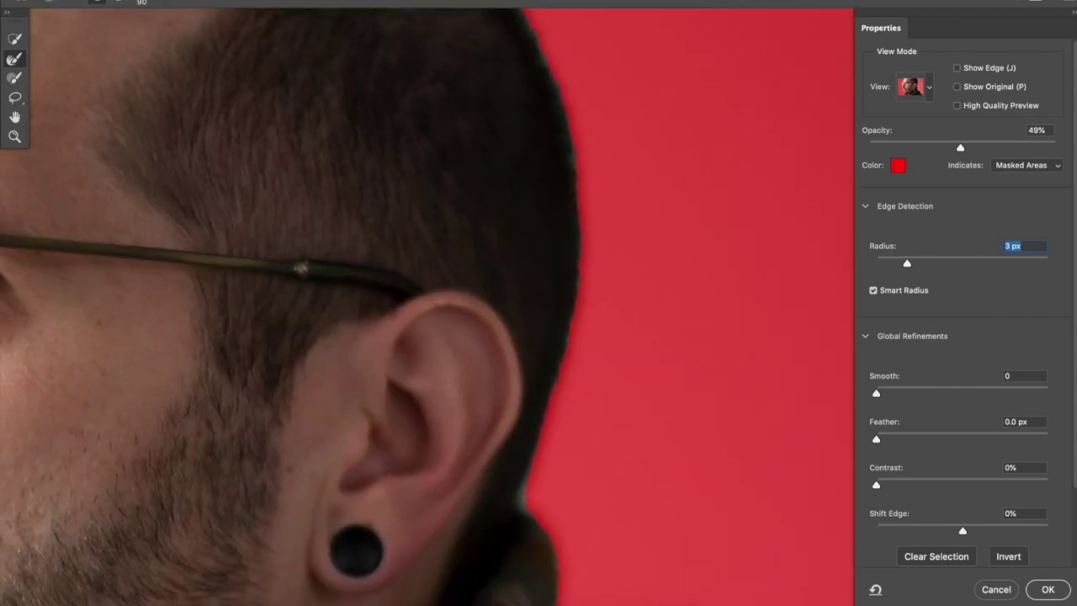
pyautogui.scroll(3, 281, 440)
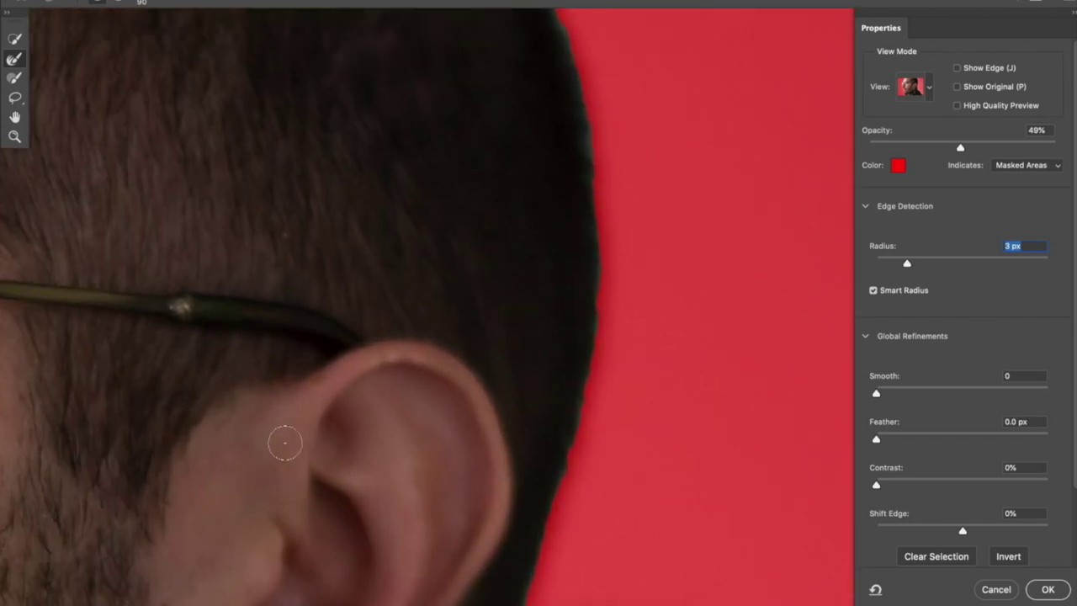
pyautogui.scroll(3, 421, 194)
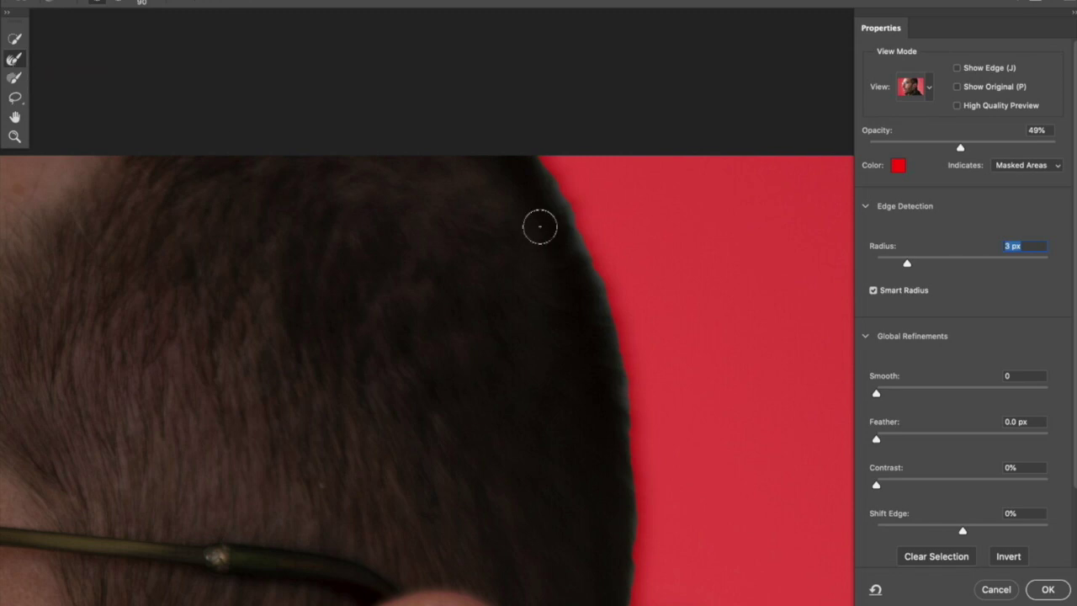
# Step: Refine the edges along the top of the hair, behind the ear and down the collar
pyautogui.press(']')
pyautogui.press(']')
pyautogui.press(']')
pyautogui.press(']')
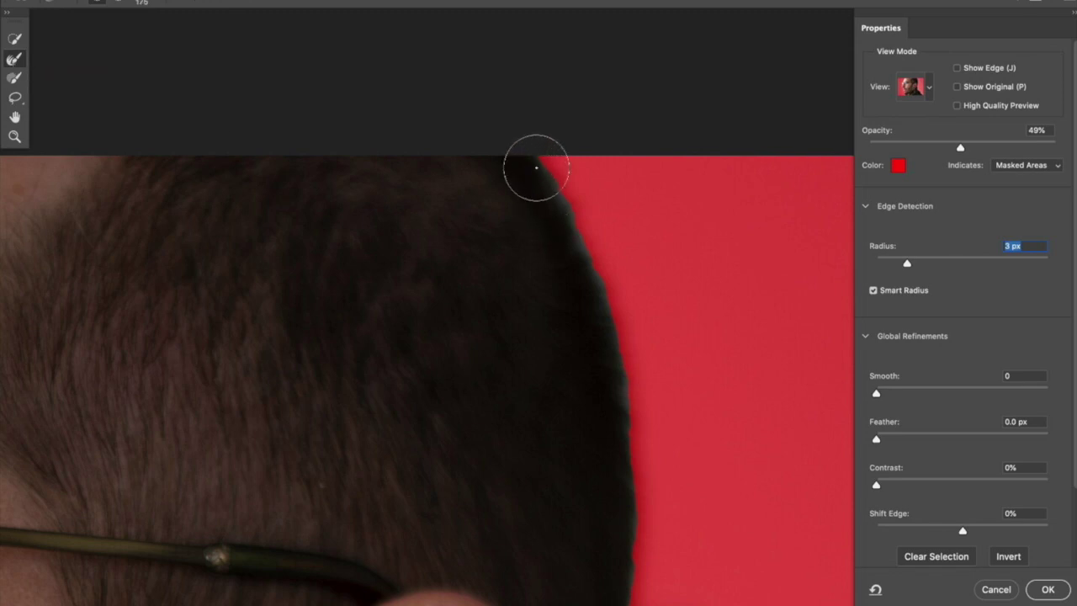
pyautogui.moveTo(537, 168)
pyautogui.mouseDown()
pyautogui.moveTo(608, 320)
pyautogui.moveTo(630, 419)
pyautogui.moveTo(635, 523)
pyautogui.mouseUp()
pyautogui.scroll(-5, 632, 522)
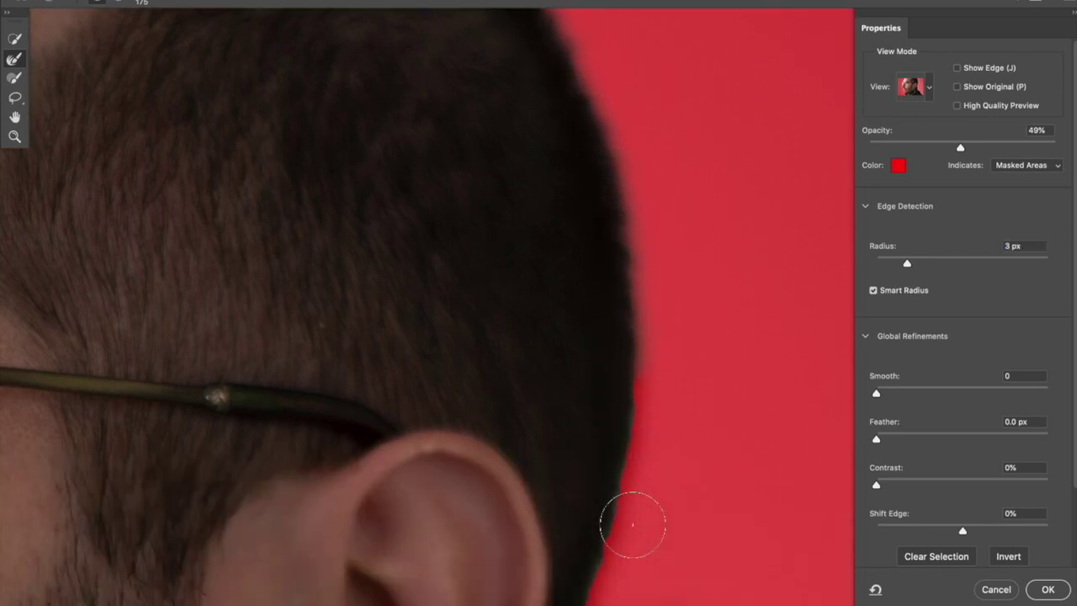
pyautogui.moveTo(650, 340)
pyautogui.mouseDown()
pyautogui.moveTo(630, 496)
pyautogui.moveTo(607, 547)
pyautogui.mouseUp()
pyautogui.scroll(-6, 606, 551)
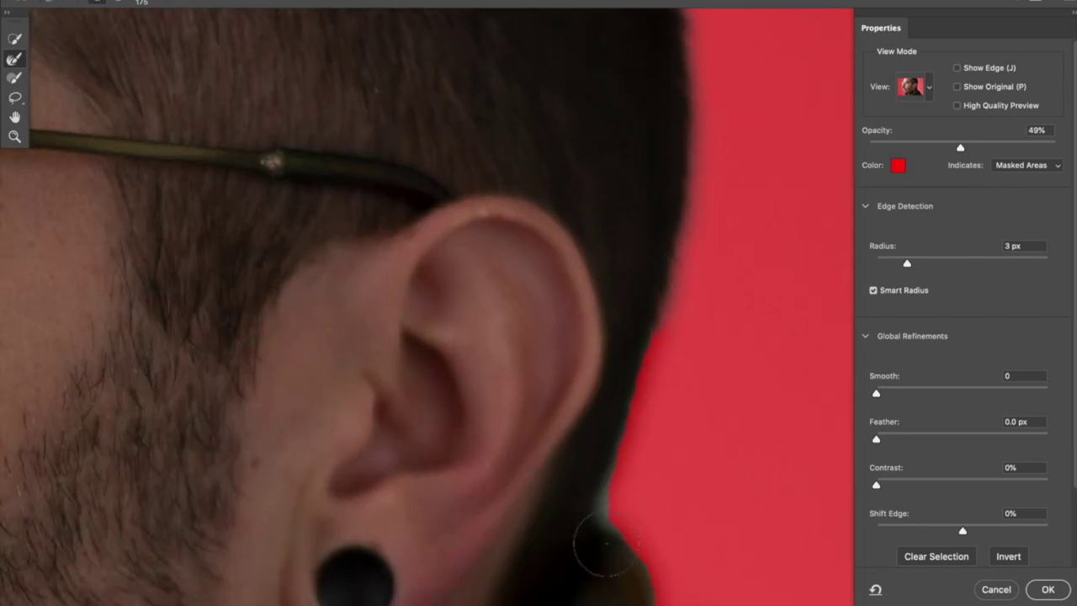
pyautogui.moveTo(660, 313)
pyautogui.mouseDown()
pyautogui.moveTo(616, 455)
pyautogui.moveTo(618, 486)
pyautogui.moveTo(649, 536)
pyautogui.mouseUp()
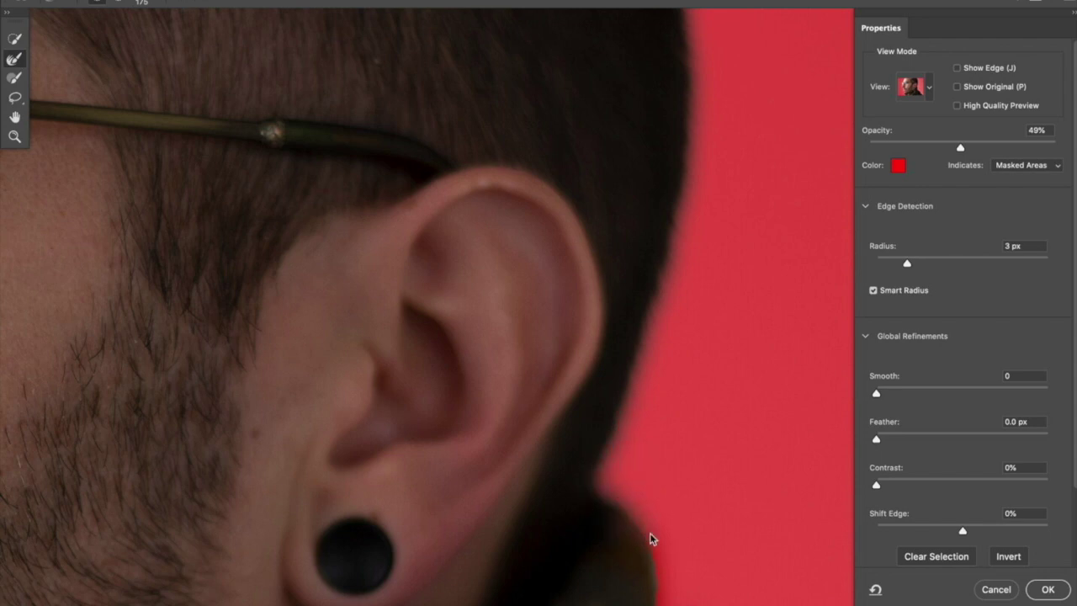
pyautogui.scroll(-7, 650, 539)
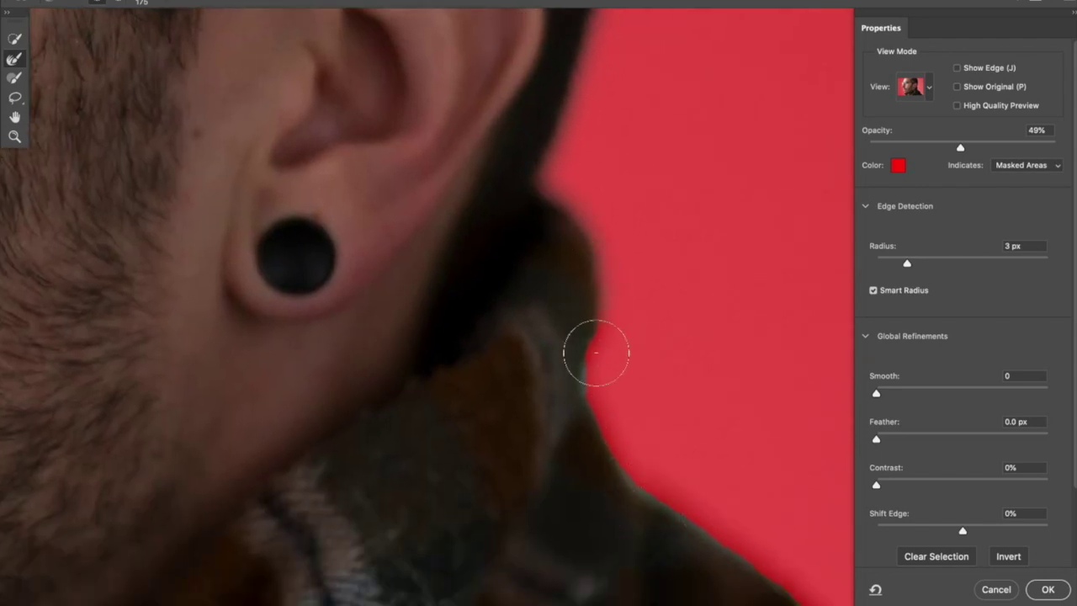
pyautogui.moveTo(596, 352)
pyautogui.mouseDown()
pyautogui.moveTo(592, 420)
pyautogui.moveTo(688, 505)
pyautogui.mouseUp()
pyautogui.scroll(-10, 687, 508)
pyautogui.hscroll(5, 687, 509)
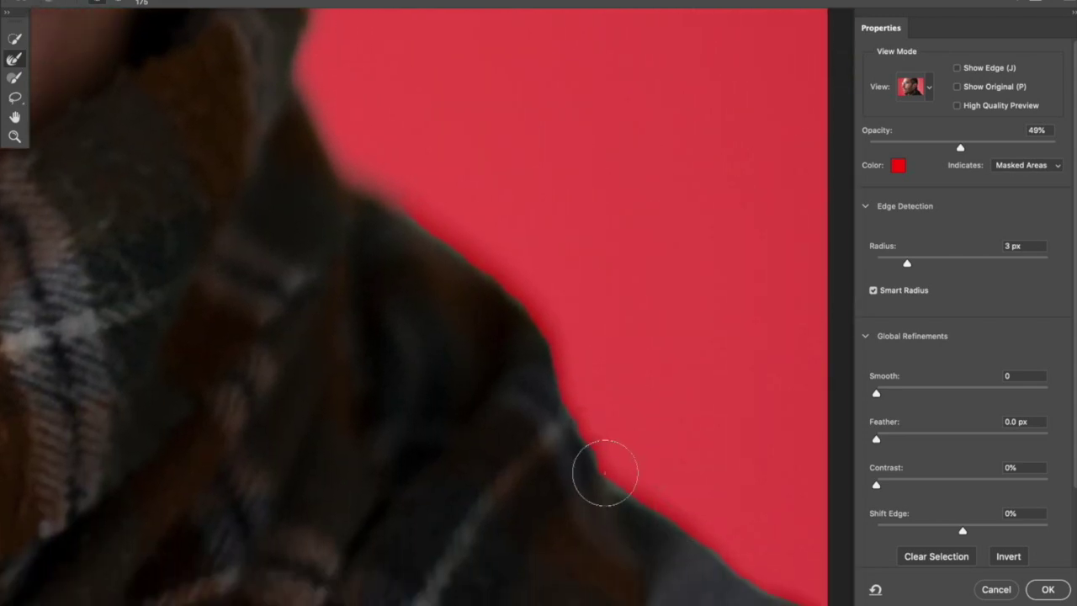
pyautogui.moveTo(605, 473)
pyautogui.mouseDown()
pyautogui.moveTo(550, 389)
pyautogui.moveTo(521, 306)
pyautogui.moveTo(391, 223)
pyautogui.mouseUp()
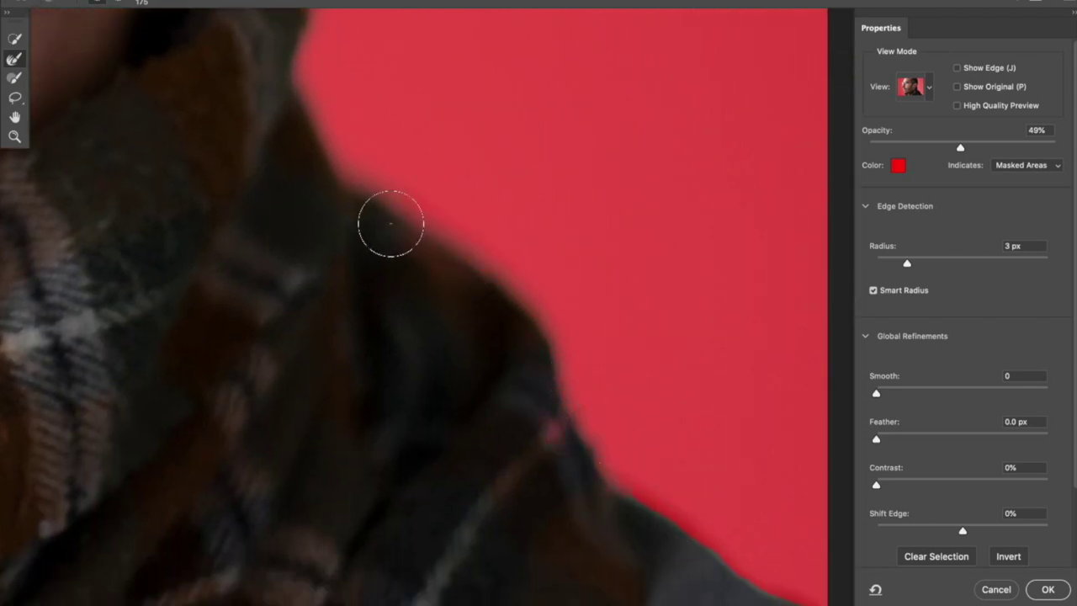
# Step: Refine the lower-right collar, the chin-to-collar edge, the jaw and the lower lip
pyautogui.scroll(-2, 707, 486)
pyautogui.hscroll(2, 707, 486)
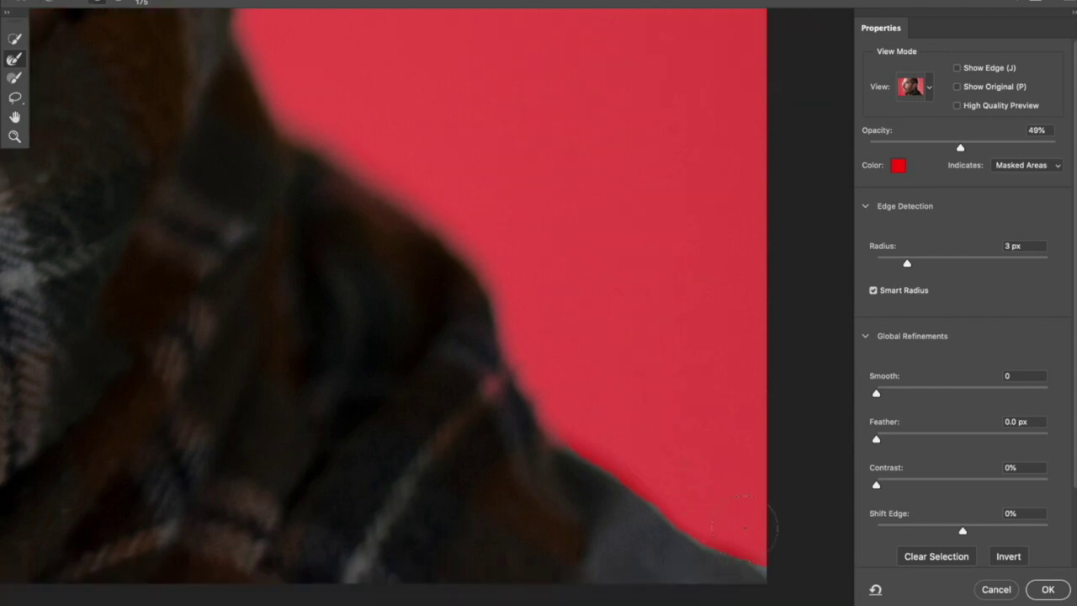
pyautogui.moveTo(764, 553)
pyautogui.mouseDown()
pyautogui.moveTo(685, 529)
pyautogui.moveTo(557, 446)
pyautogui.mouseUp()
pyautogui.scroll(10, 560, 443)
pyautogui.hscroll(-5, 560, 443)
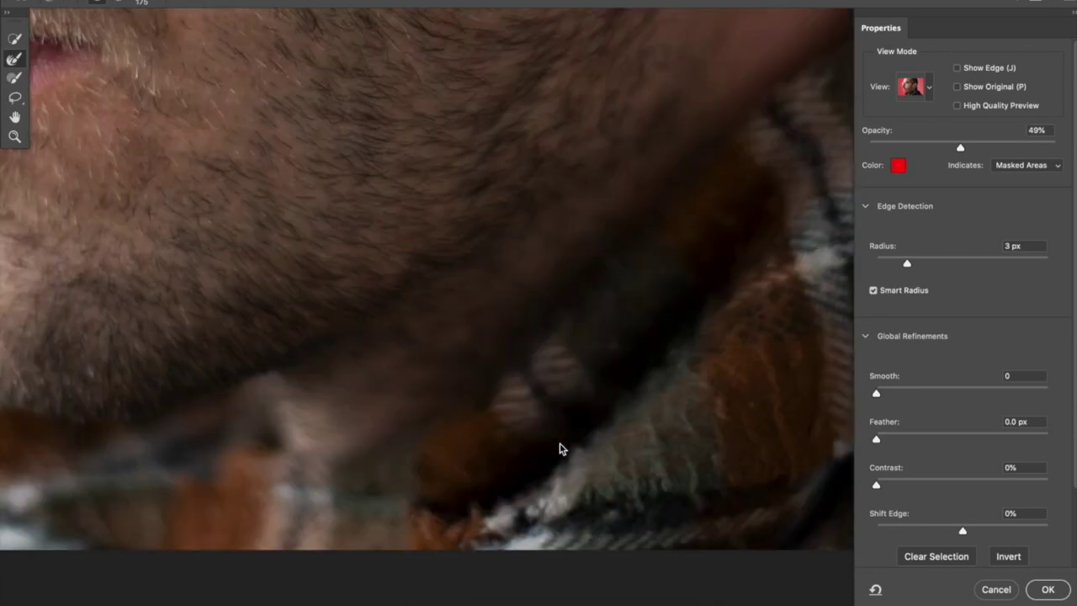
pyautogui.hscroll(3, 559, 443)
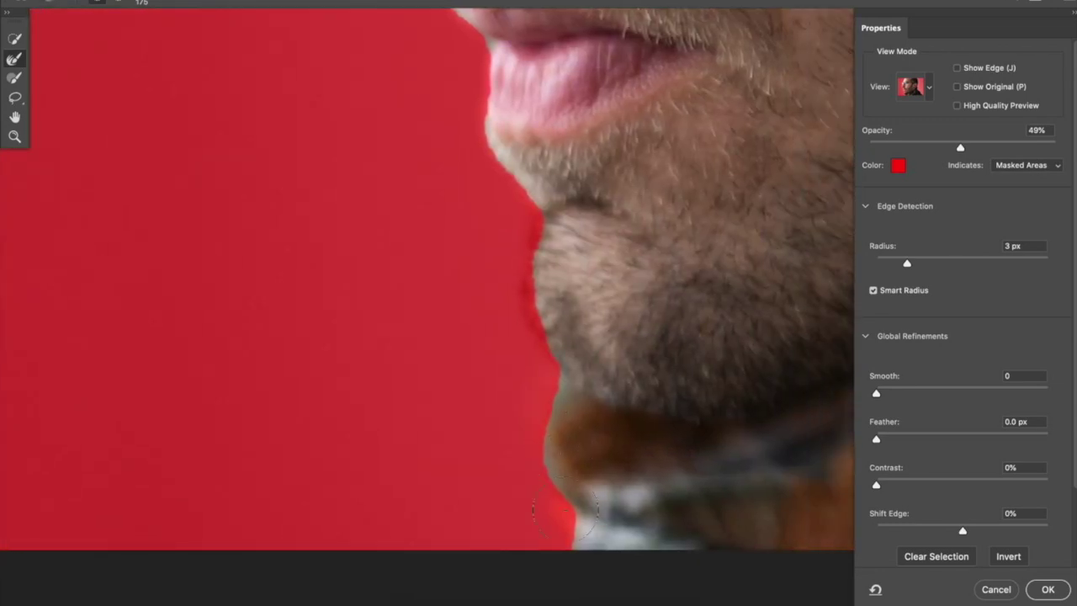
pyautogui.moveTo(566, 503); pyautogui.dragTo(548, 443)
pyautogui.moveTo(535, 381)
pyautogui.mouseDown()
pyautogui.moveTo(521, 305)
pyautogui.moveTo(536, 223)
pyautogui.moveTo(507, 183)
pyautogui.mouseUp()
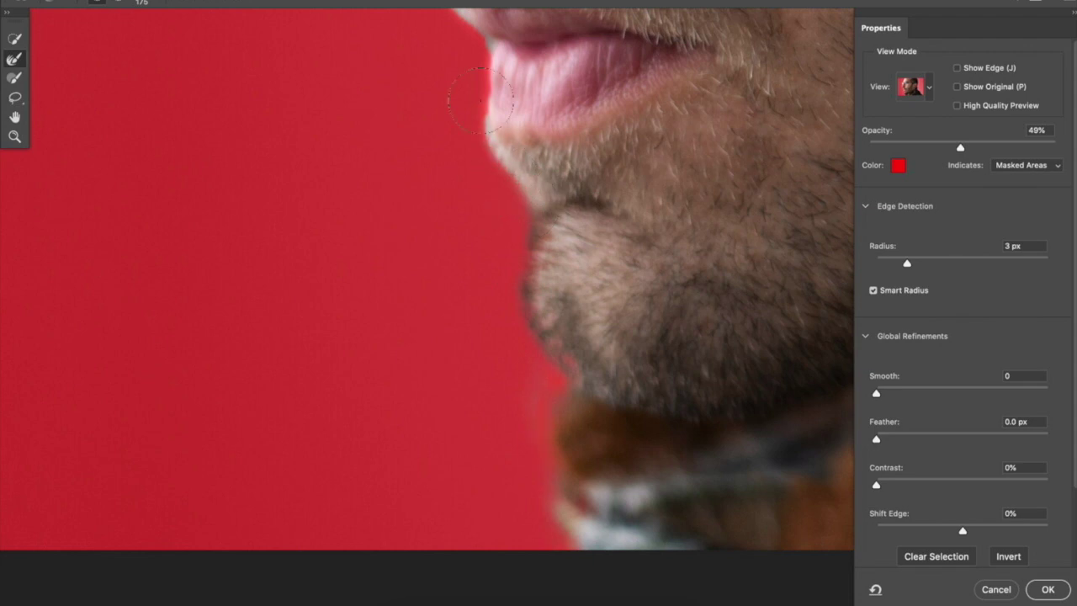
pyautogui.moveTo(480, 99); pyautogui.dragTo(481, 96)
# Step: Refine the upper lip, nose, glasses and forehead edges
pyautogui.scroll(5, 482, 98)
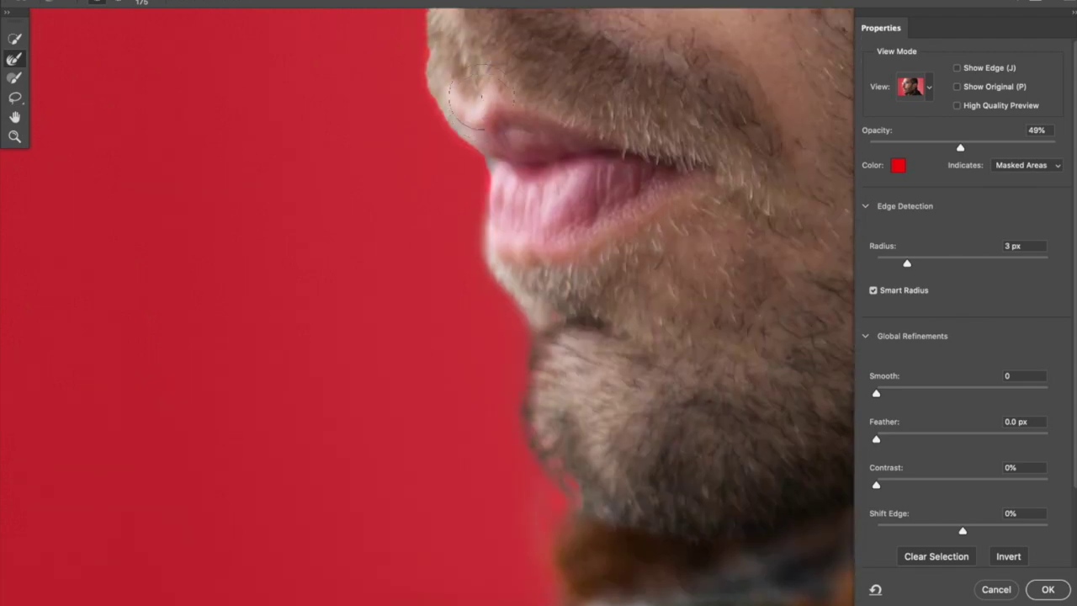
pyautogui.moveTo(444, 55)
pyautogui.mouseDown()
pyautogui.moveTo(431, 136)
pyautogui.moveTo(491, 234)
pyautogui.mouseUp()
pyautogui.scroll(1, 492, 239)
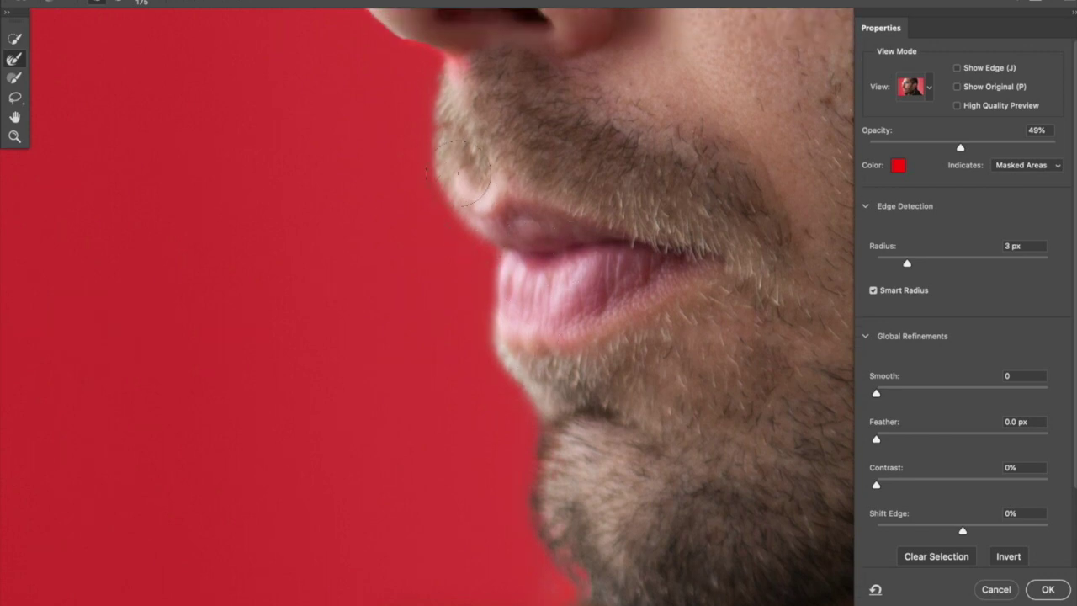
pyautogui.scroll(5, 459, 109)
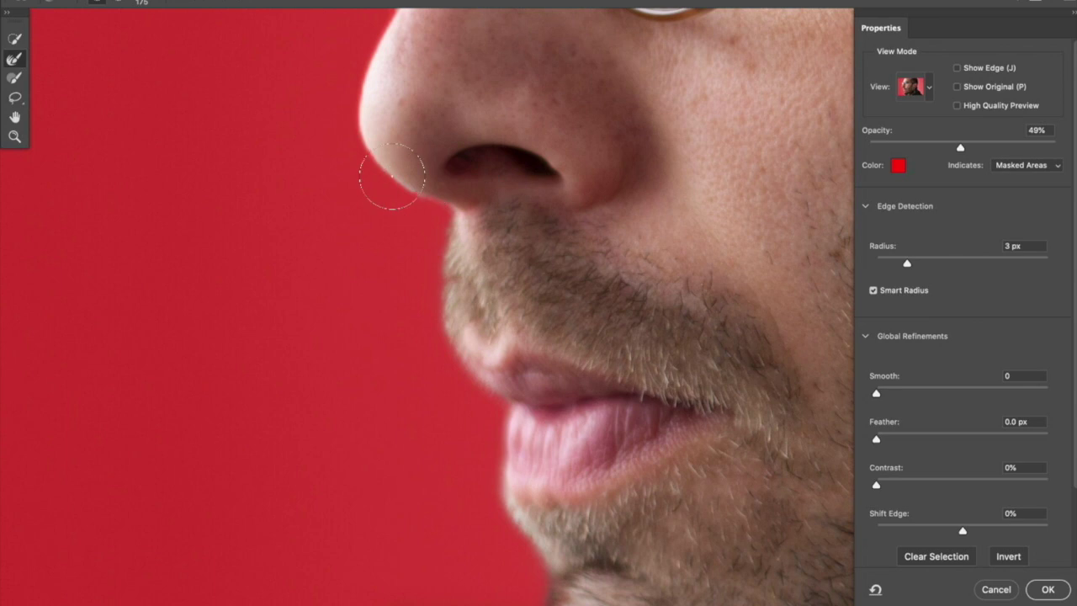
pyautogui.moveTo(353, 76); pyautogui.dragTo(378, 96)
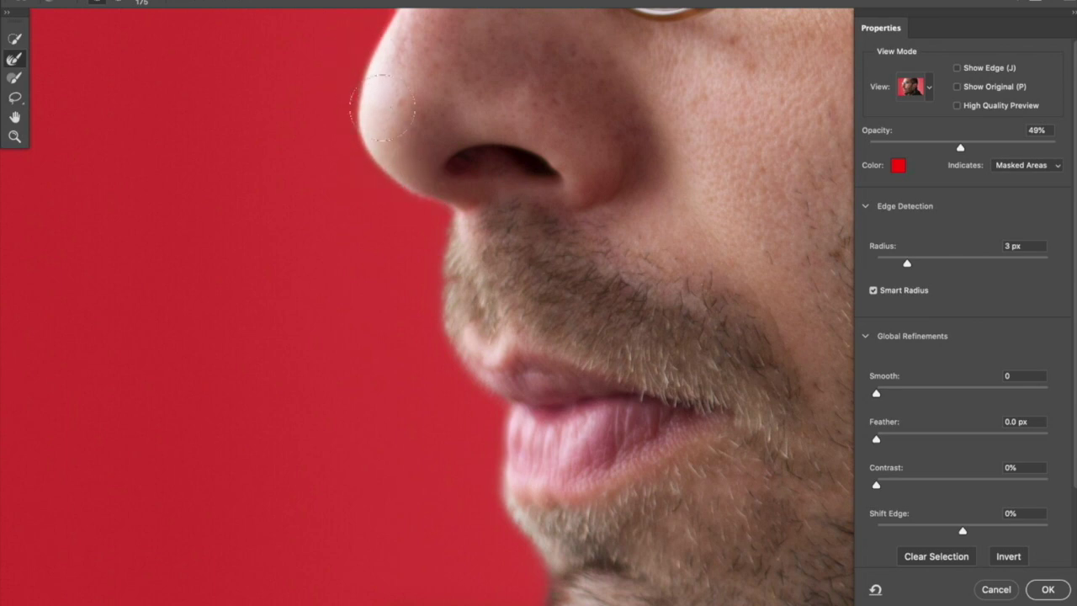
pyautogui.scroll(6, 383, 108)
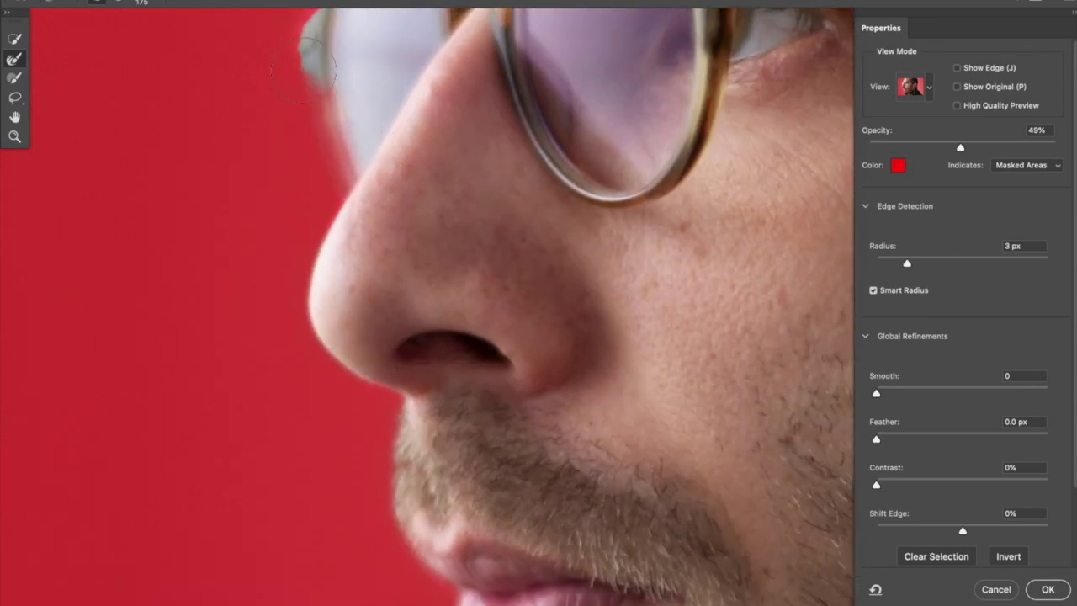
pyautogui.moveTo(304, 69); pyautogui.dragTo(309, 42)
pyautogui.scroll(5, 308, 47)
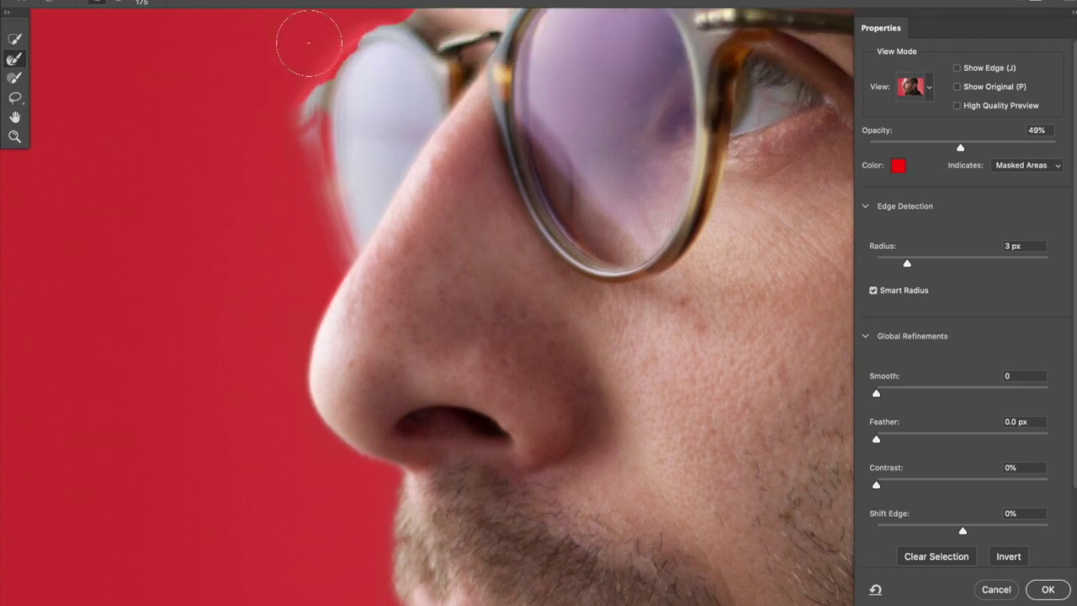
pyautogui.moveTo(276, 179); pyautogui.dragTo(286, 133)
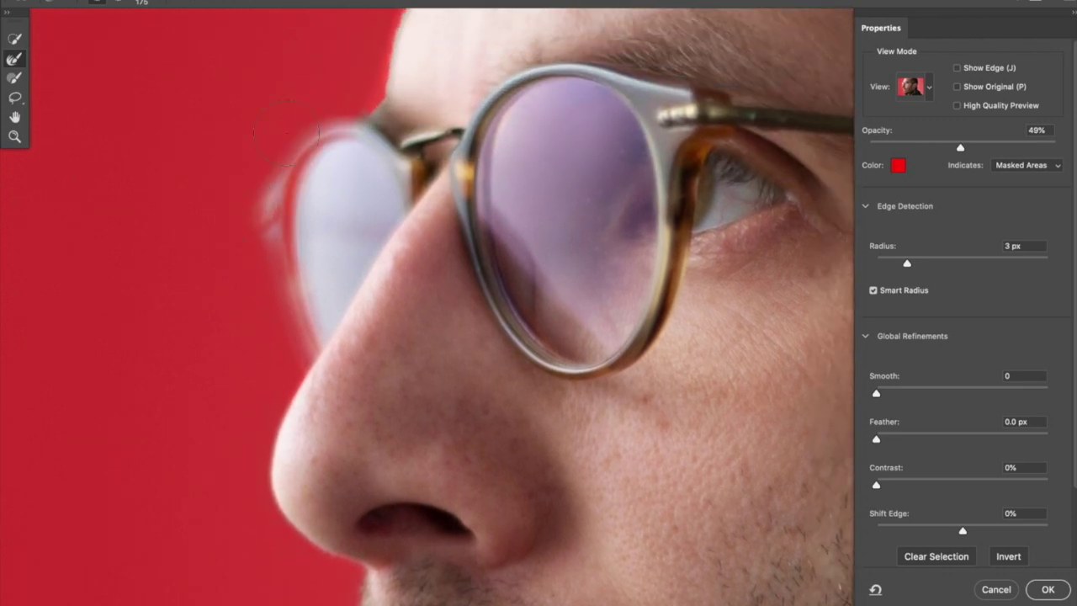
pyautogui.moveTo(373, 84); pyautogui.dragTo(383, 53)
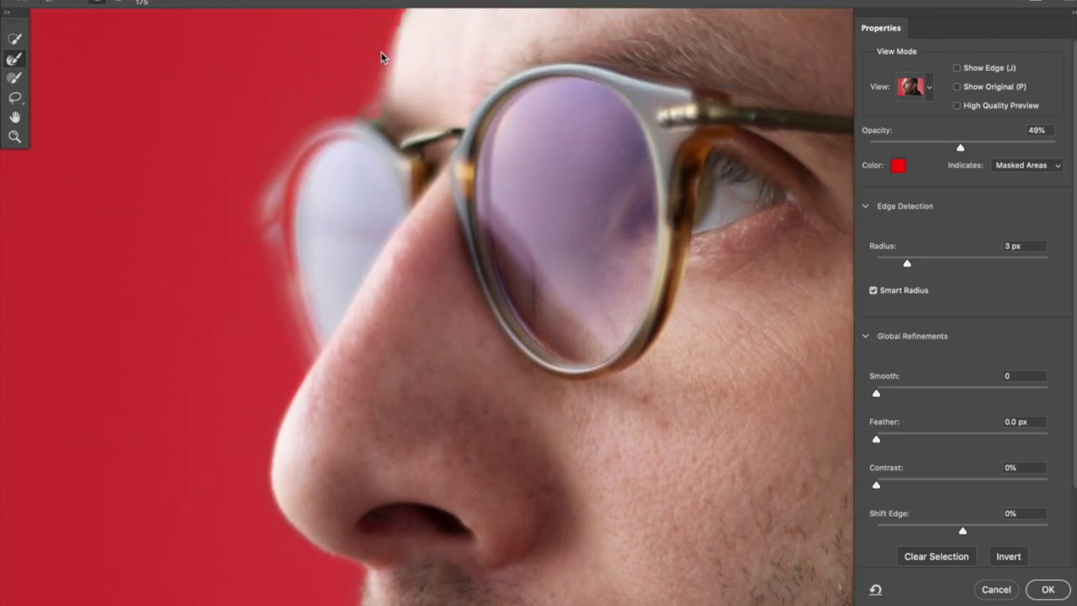
pyautogui.scroll(5, 381, 57)
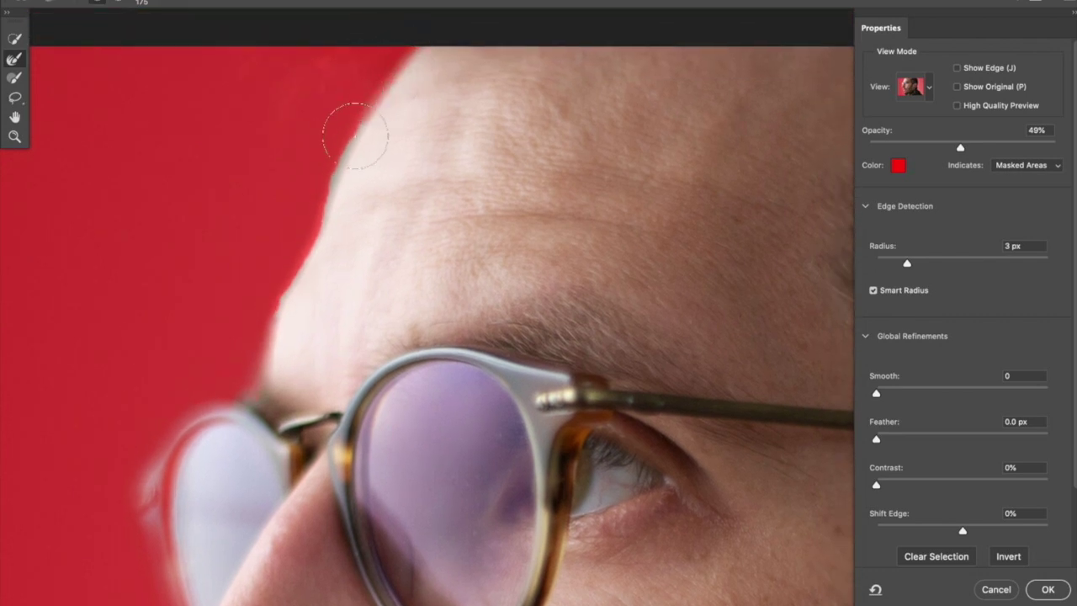
pyautogui.moveTo(355, 134)
pyautogui.mouseDown()
pyautogui.moveTo(281, 281)
pyautogui.moveTo(267, 342)
pyautogui.mouseUp()
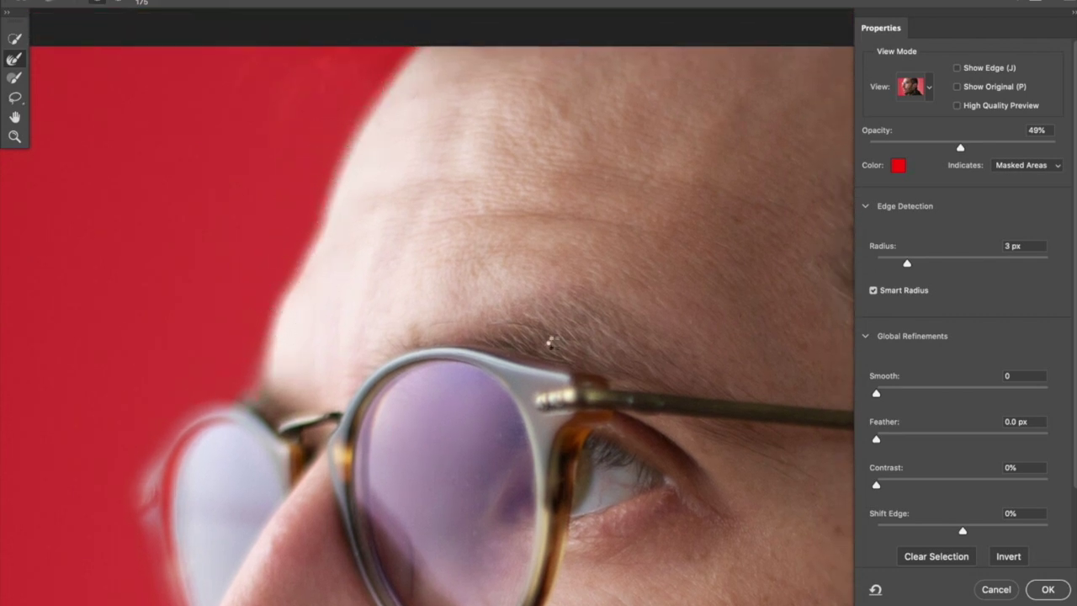
# Step: Accept the refined selection and zoom out to see the whole head
pyautogui.click(1048, 589)
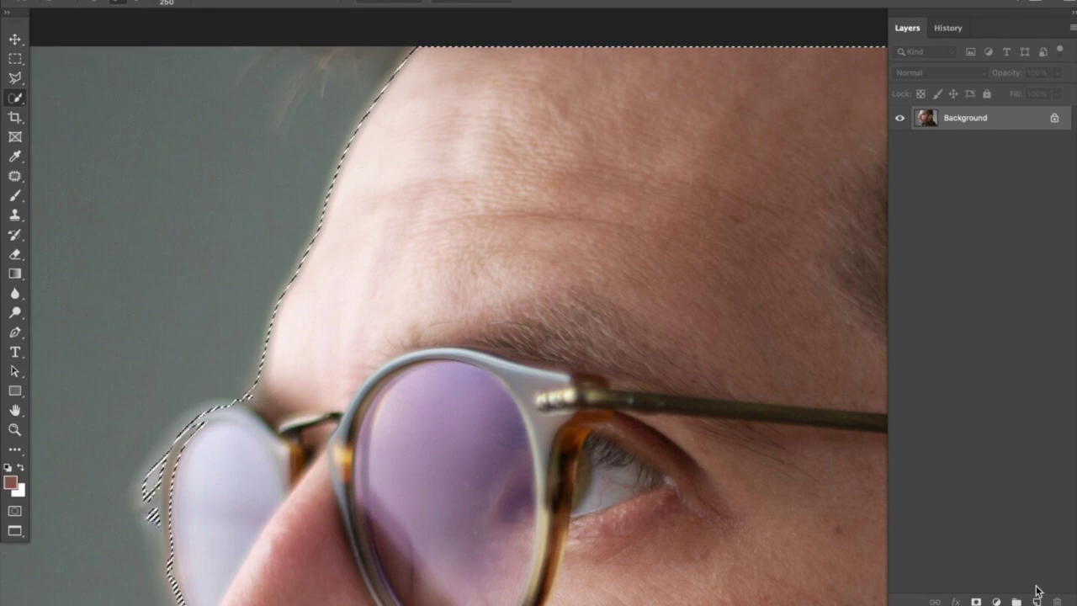
pyautogui.hotkey('ctrl', '-')
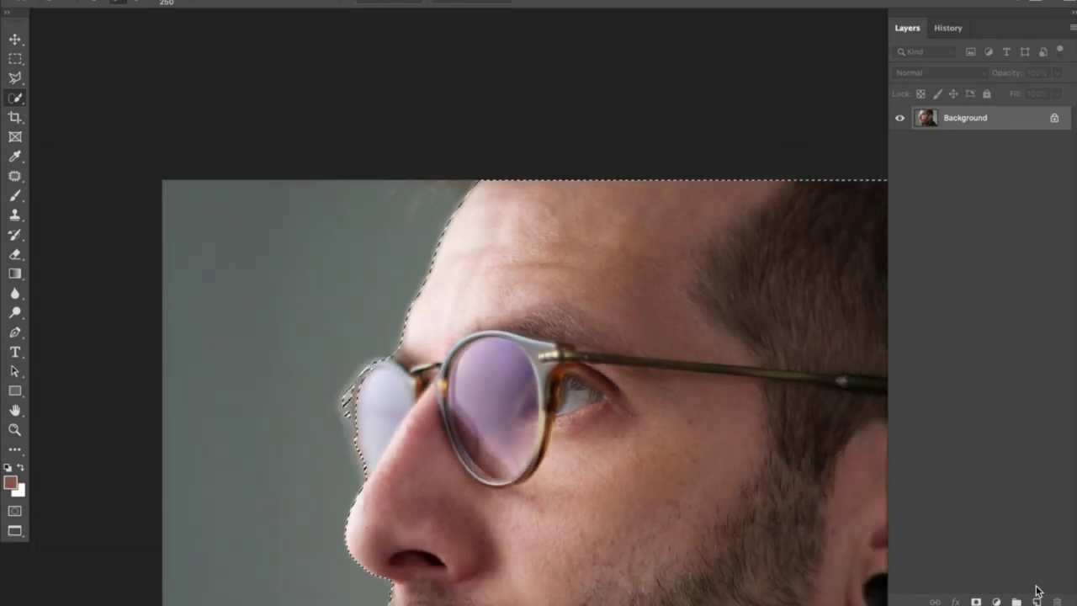
pyautogui.hotkey('ctrl', '-')
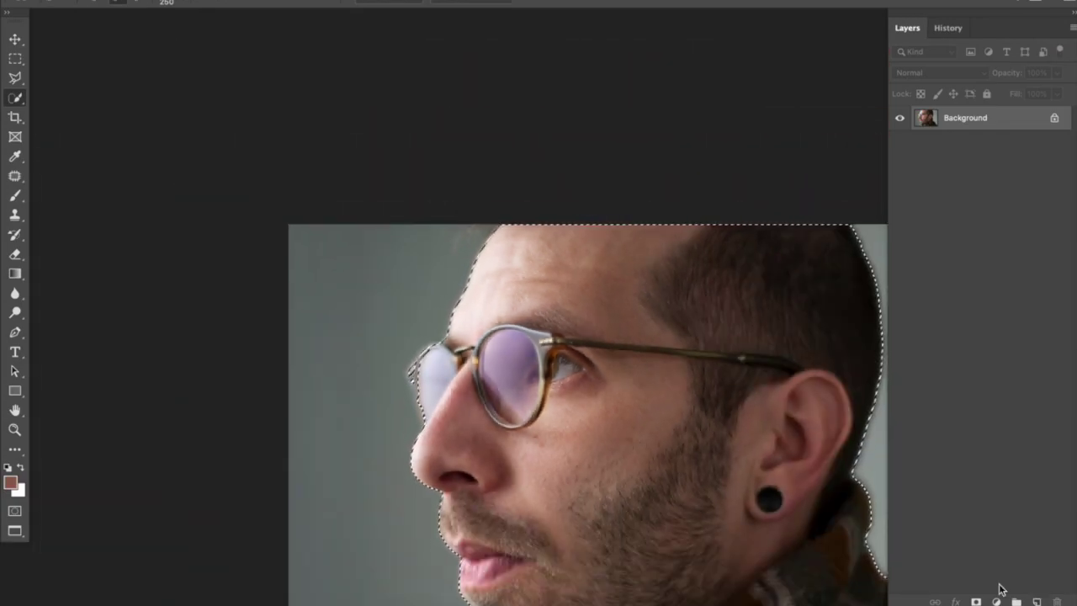
pyautogui.scroll(-5, 644, 499)
pyautogui.hscroll(5, 645, 498)
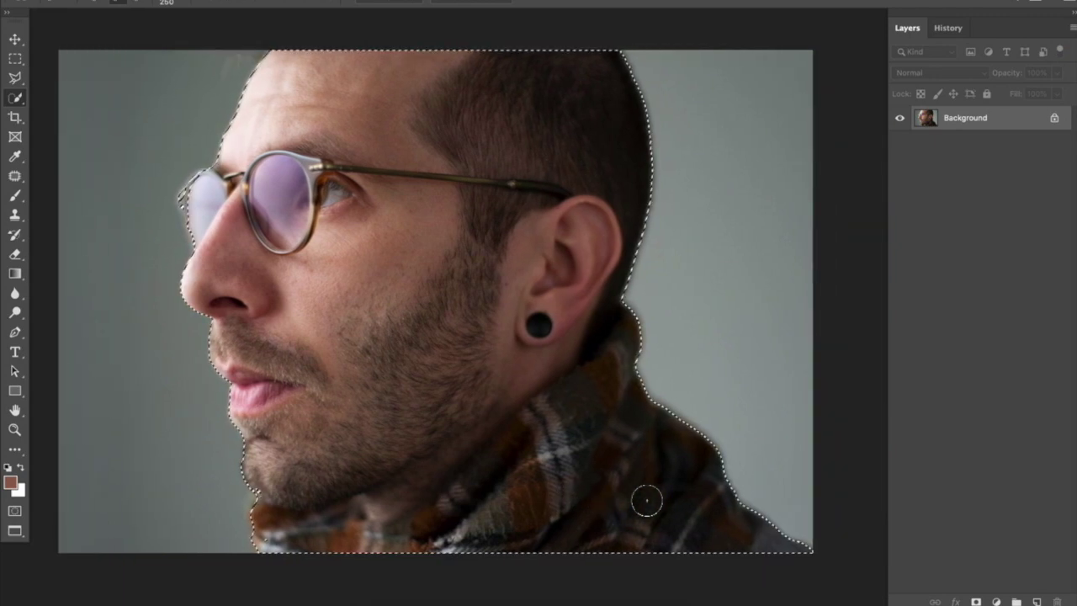
pyautogui.scroll(1, 647, 501)
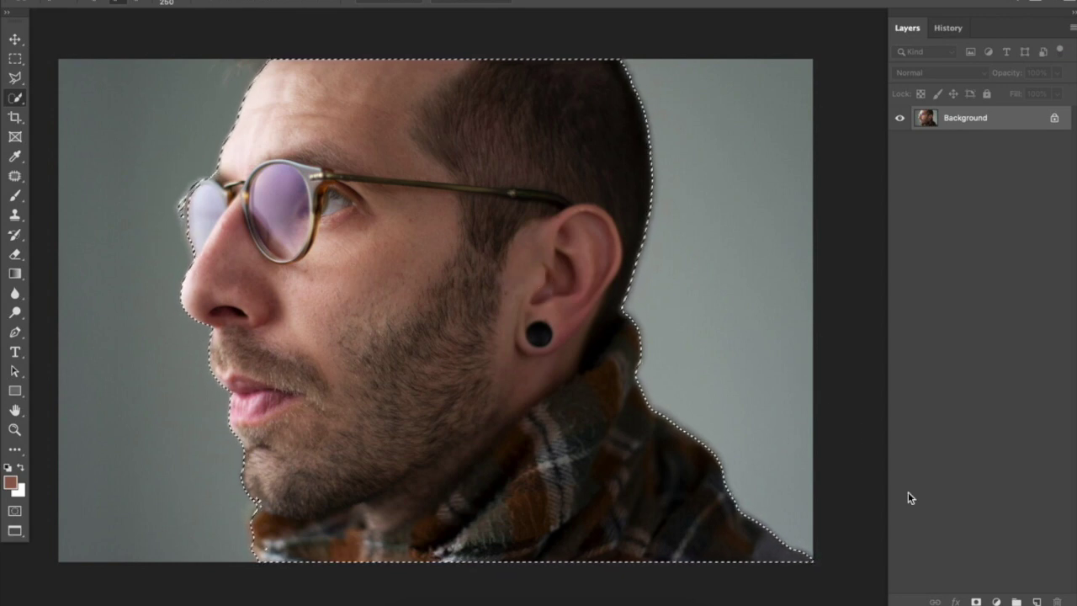
# Step: Add a Hue/Saturation layer masked to the man, lowering Saturation to about -53
pyautogui.click(997, 602)
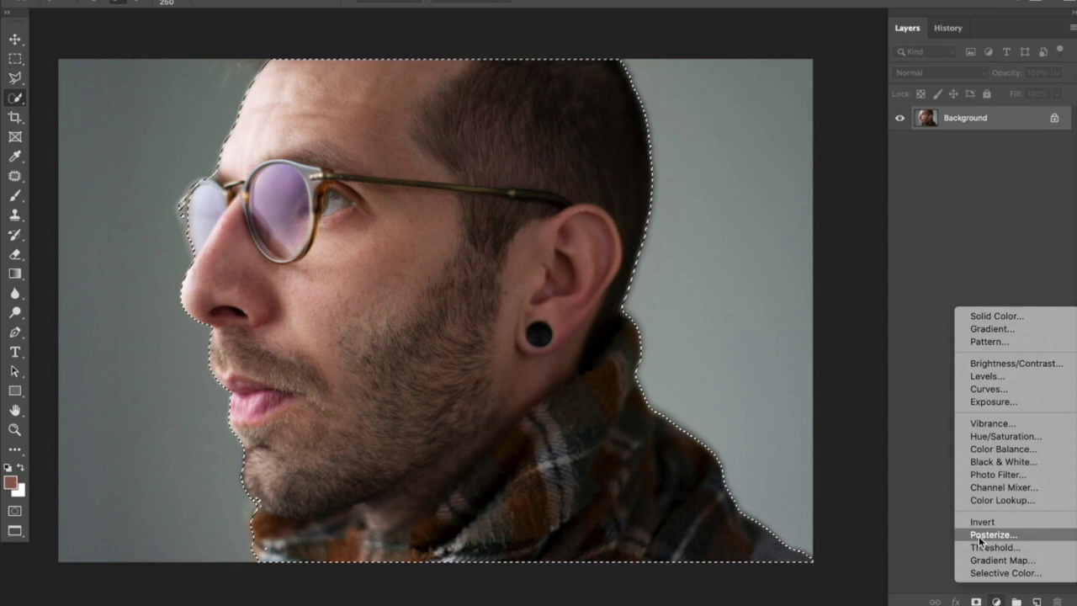
pyautogui.click(1002, 437)
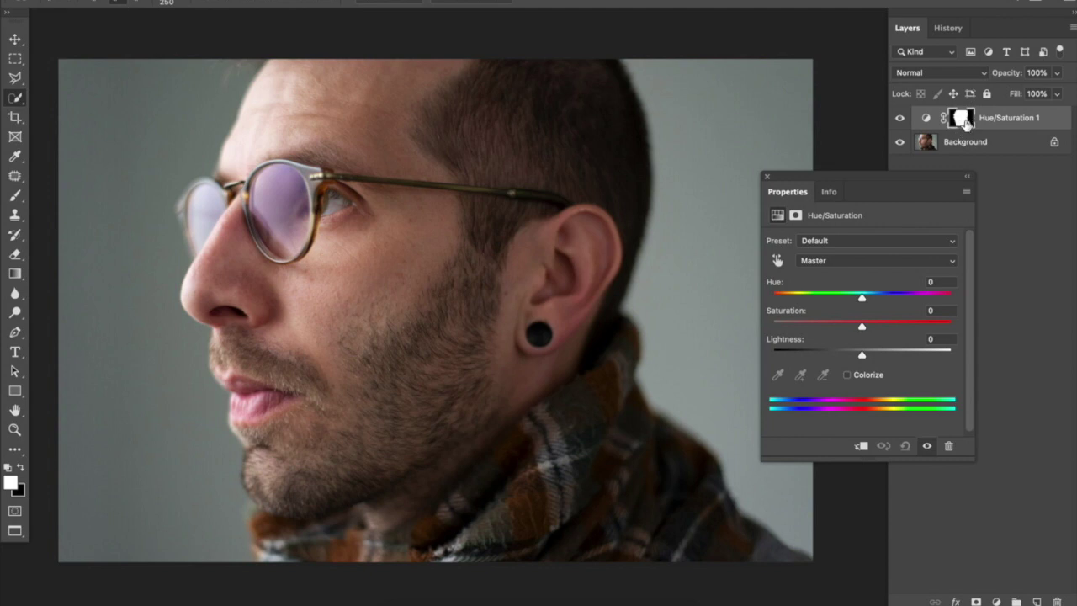
pyautogui.moveTo(832, 325); pyautogui.dragTo(814, 327)
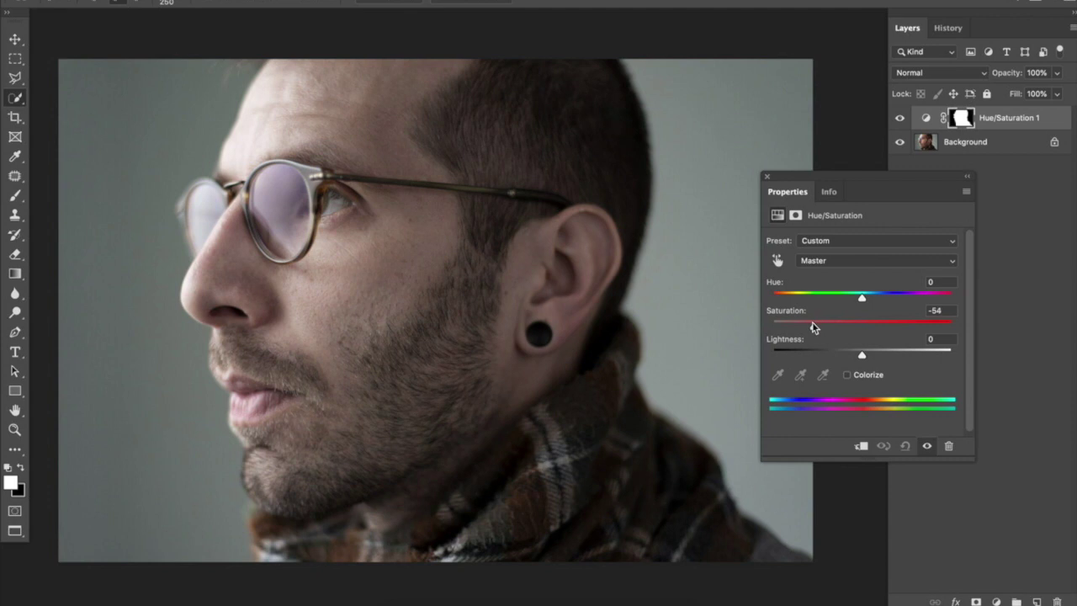
pyautogui.click(767, 177)
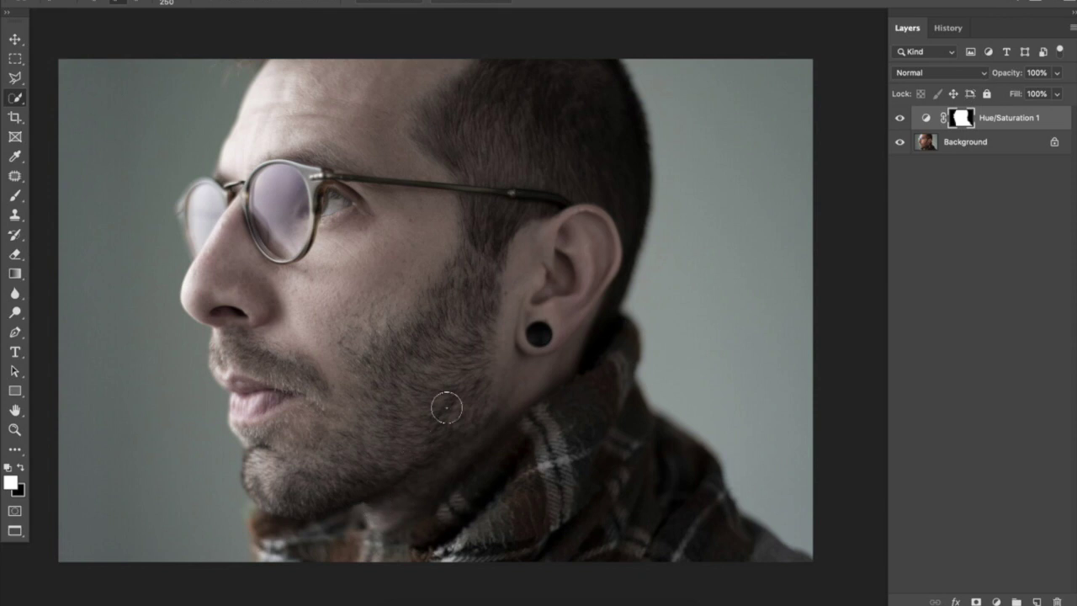
# Step: Reselect, deselect, then invert the Hue/Saturation mask so the background is desaturated
pyautogui.click(333, 0)
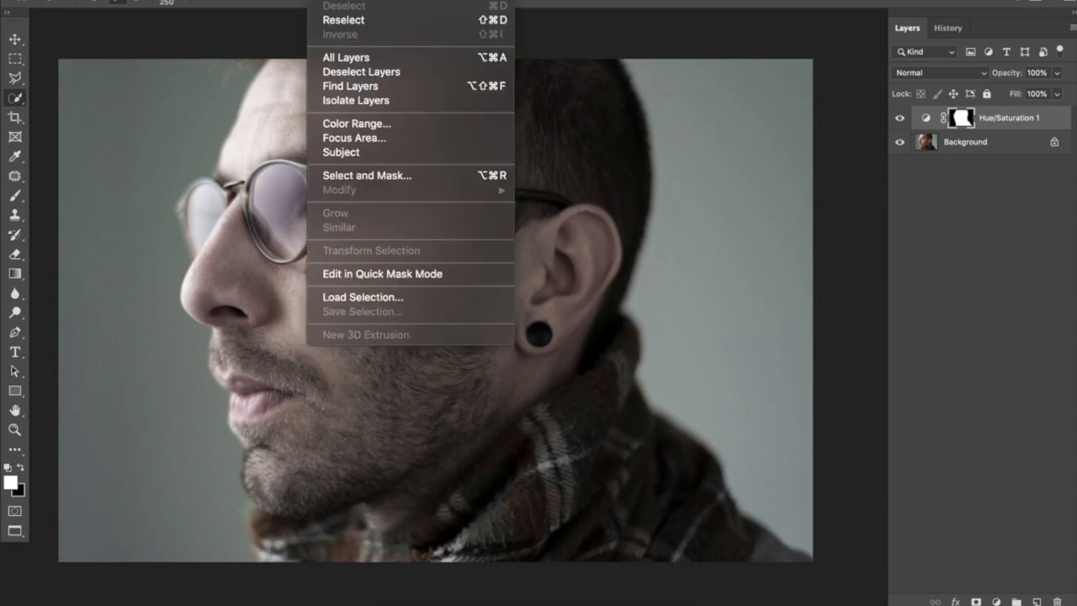
pyautogui.click(354, 23)
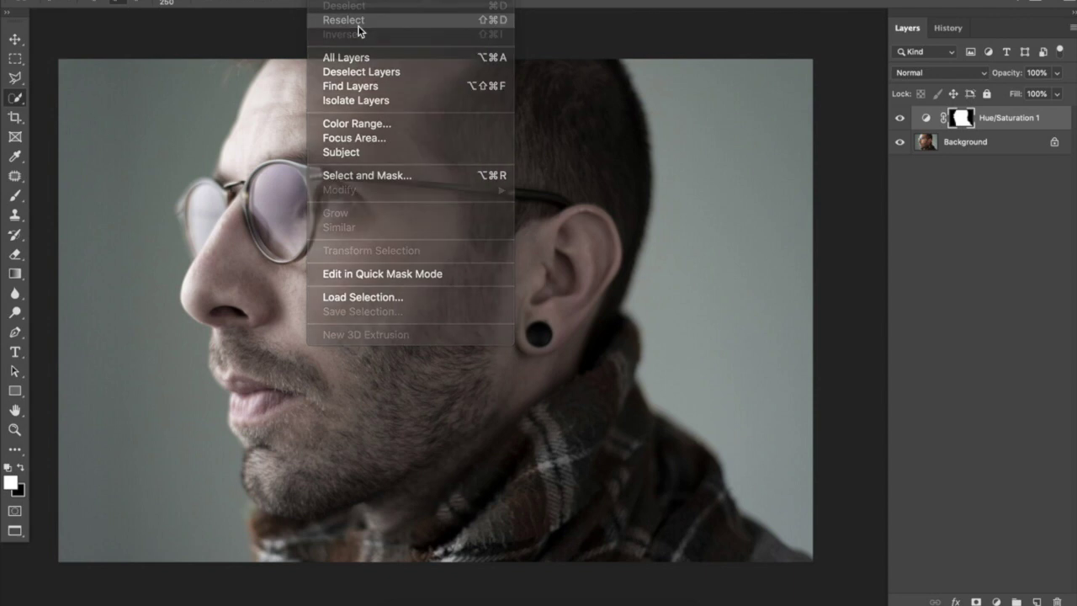
pyautogui.hotkey('ctrl', 'd')
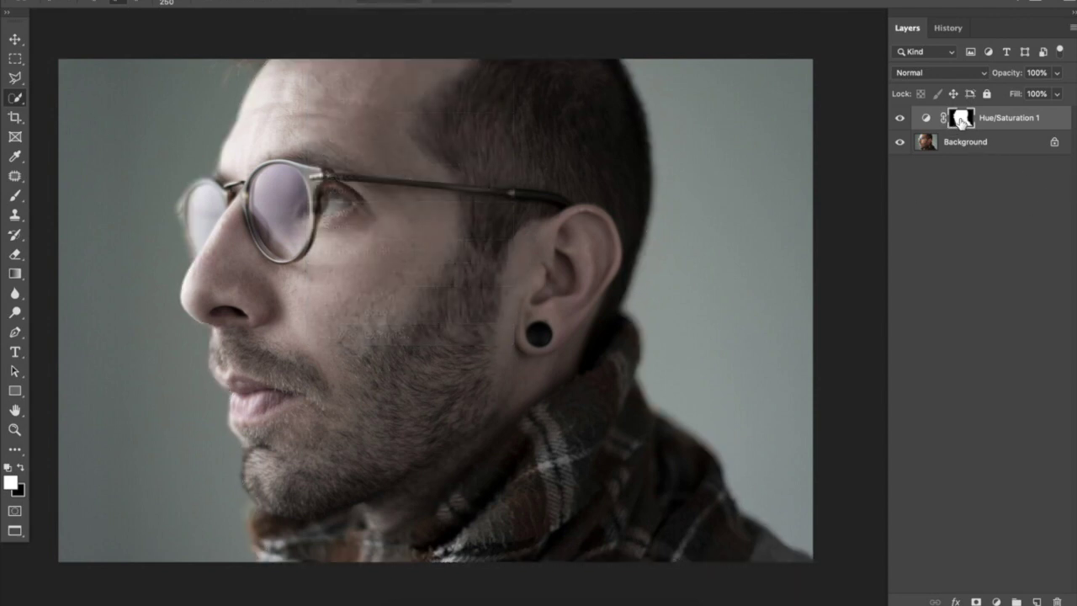
pyautogui.hotkey('ctrl', 'i')
pyautogui.hotkey('ctrl', 'i')
pyautogui.hotkey('ctrl', 'i')
# Step: Toggle the Hue/Saturation layer's visibility to compare before and after
pyautogui.click(900, 119)
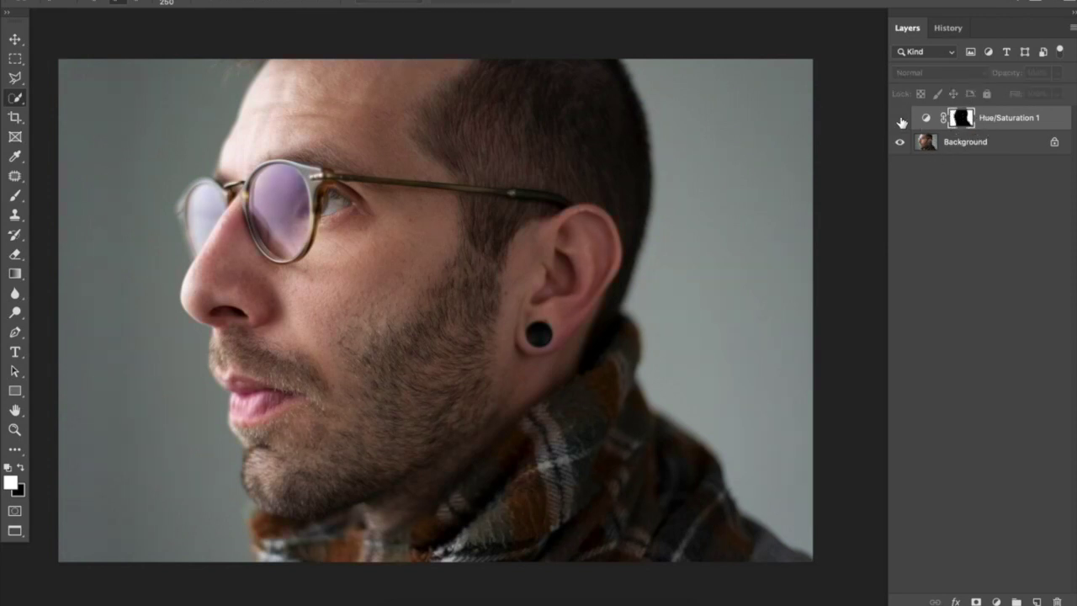
pyautogui.click(900, 119)
pyautogui.click(901, 119)
pyautogui.click(901, 119)
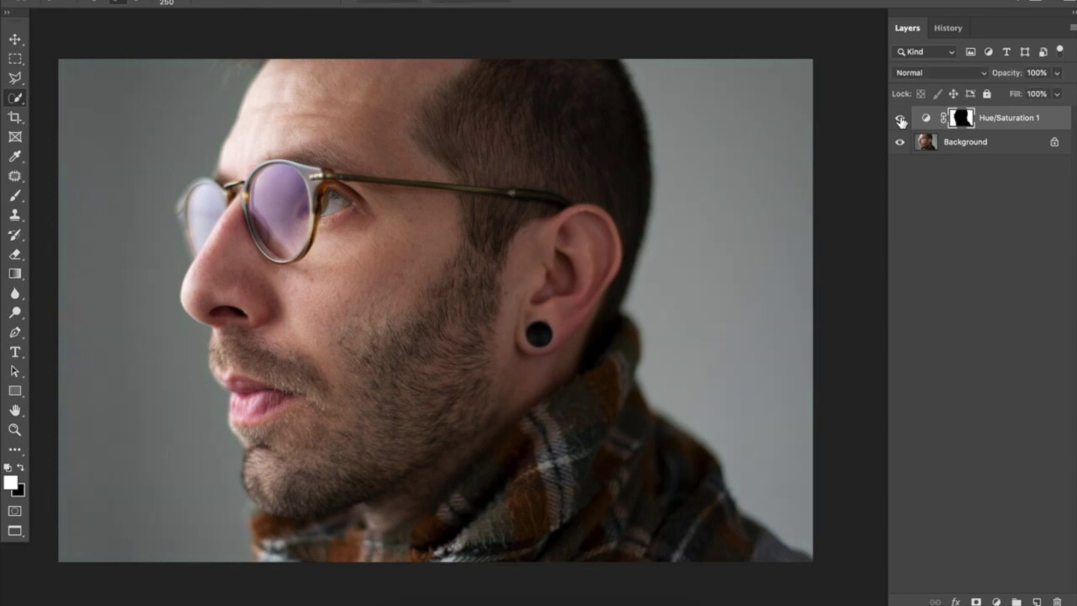
pyautogui.click(901, 119)
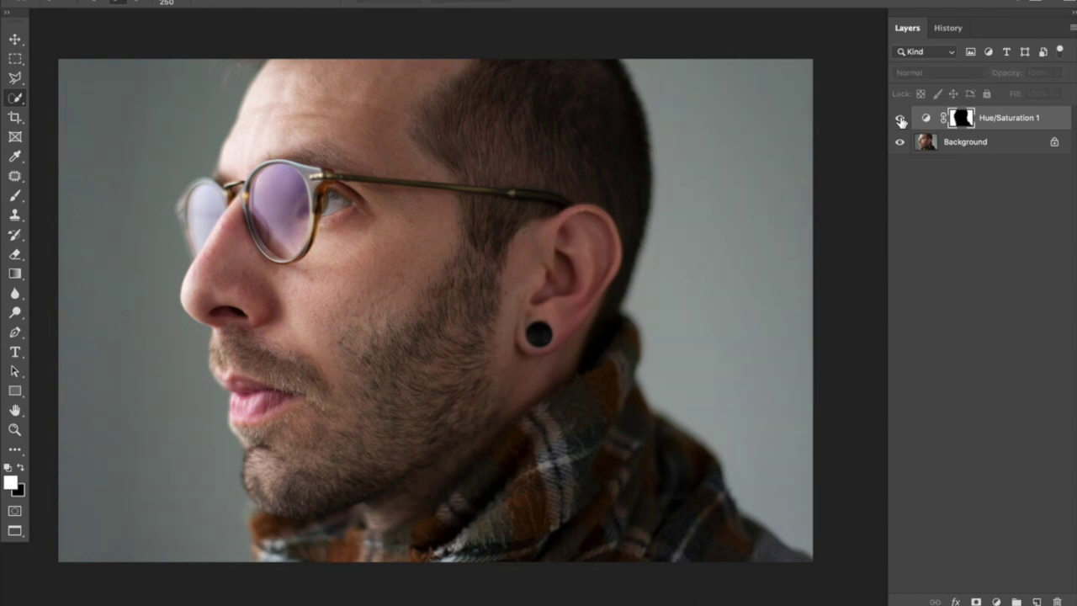
pyautogui.click(901, 118)
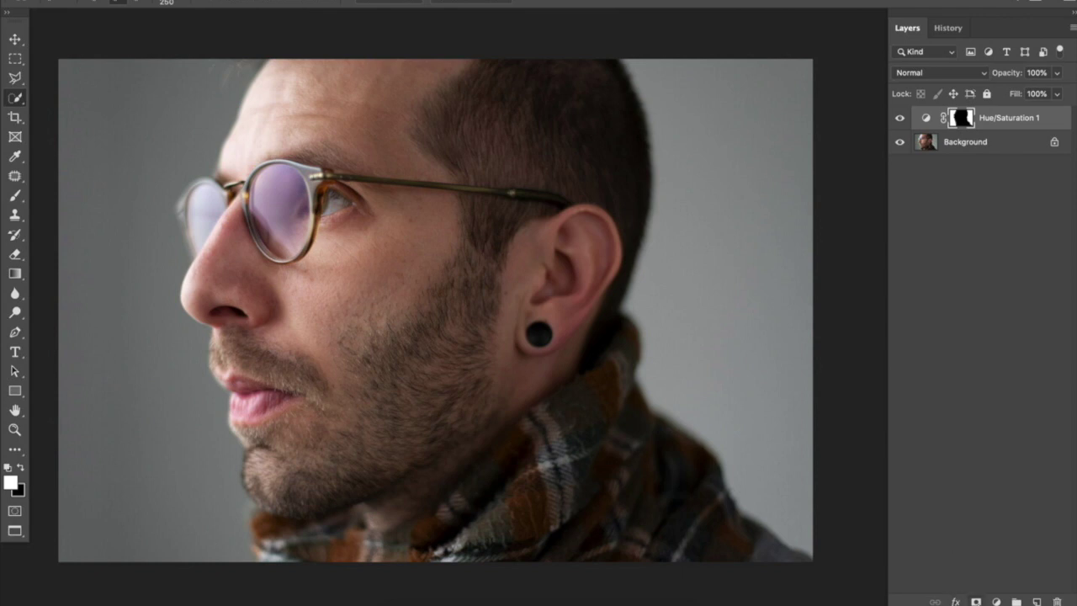
pyautogui.click(975, 603)
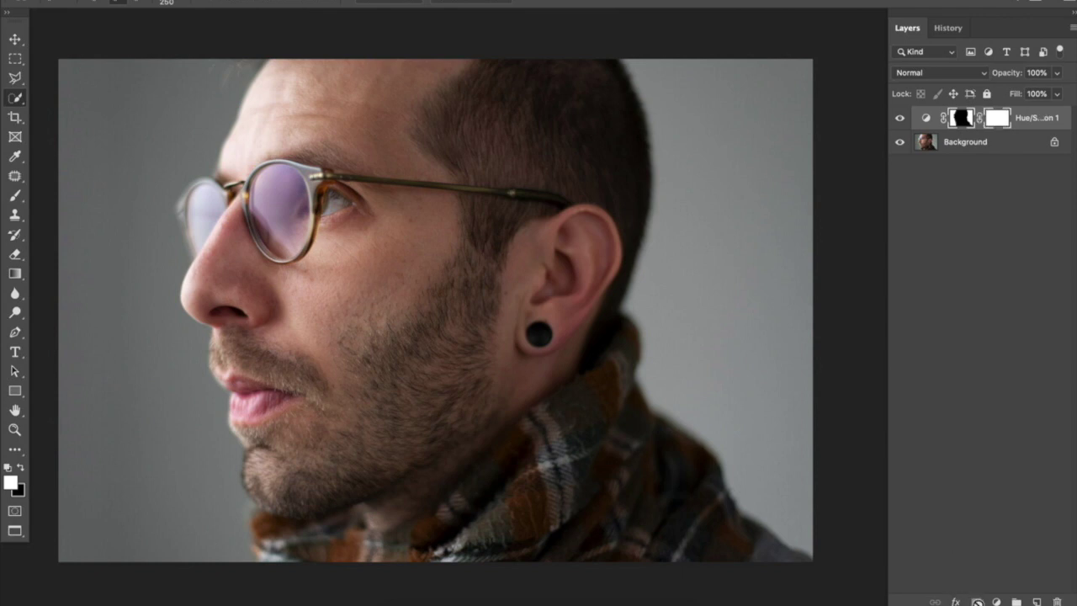
# Step: Undo the extra mask and add a Curves adjustment layer
pyautogui.hotkey('ctrl', 'z')
pyautogui.click(996, 603)
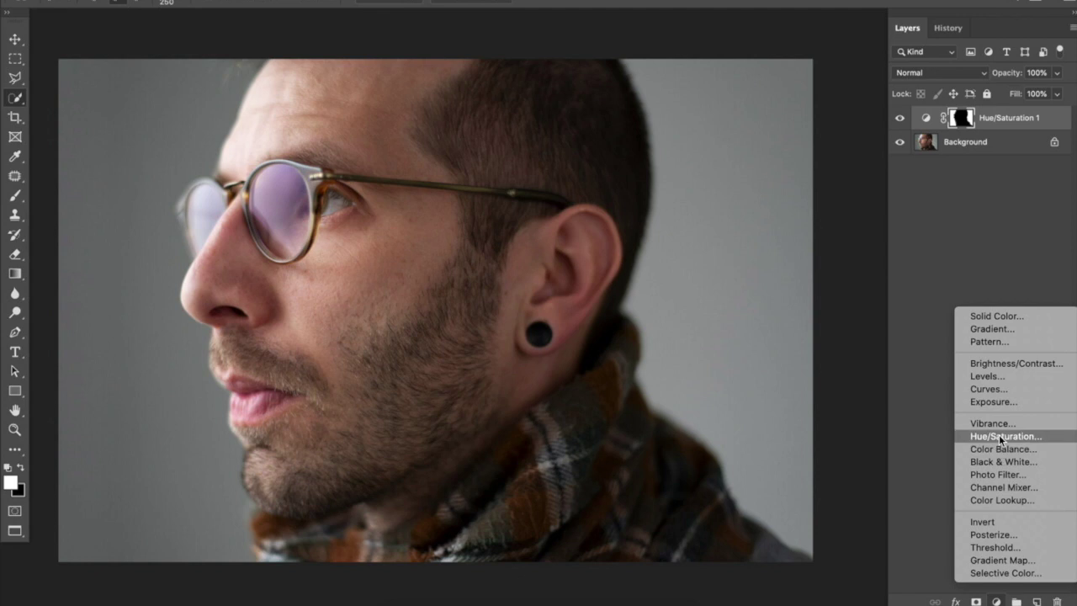
pyautogui.click(1000, 392)
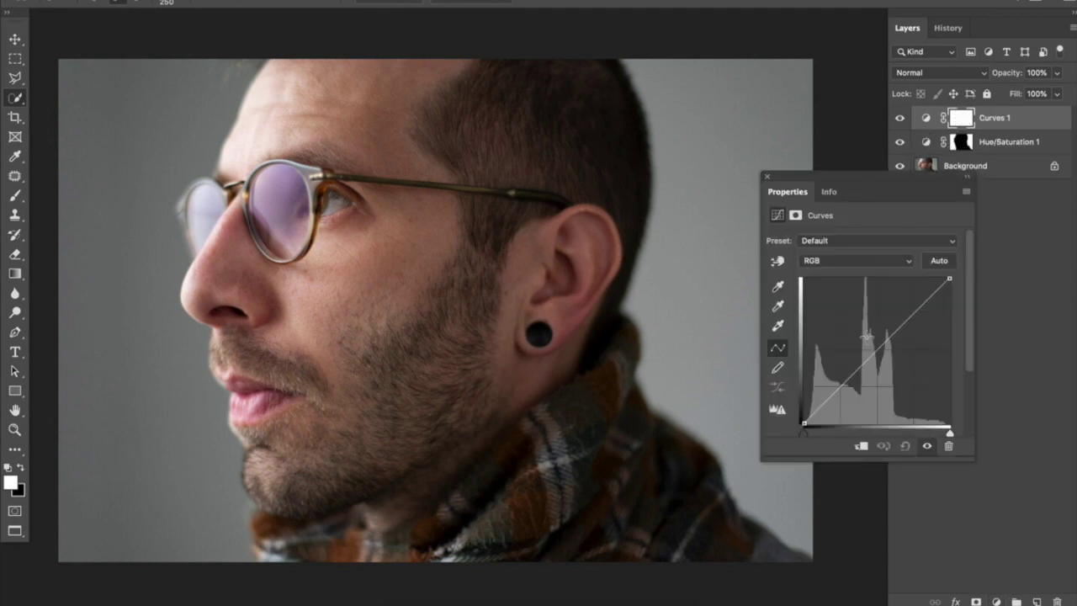
pyautogui.moveTo(867, 359); pyautogui.dragTo(862, 348)
pyautogui.click(768, 179)
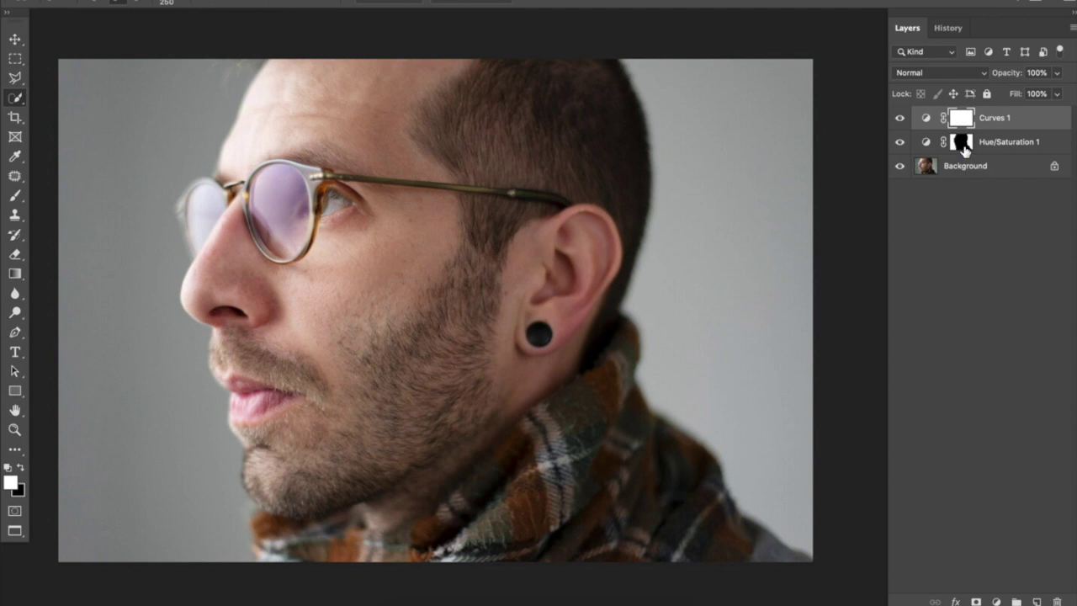
# Step: Copy the Hue/Saturation mask onto Curves 1 and pull the curve down to darken the background
pyautogui.moveTo(965, 150); pyautogui.dragTo(964, 121)
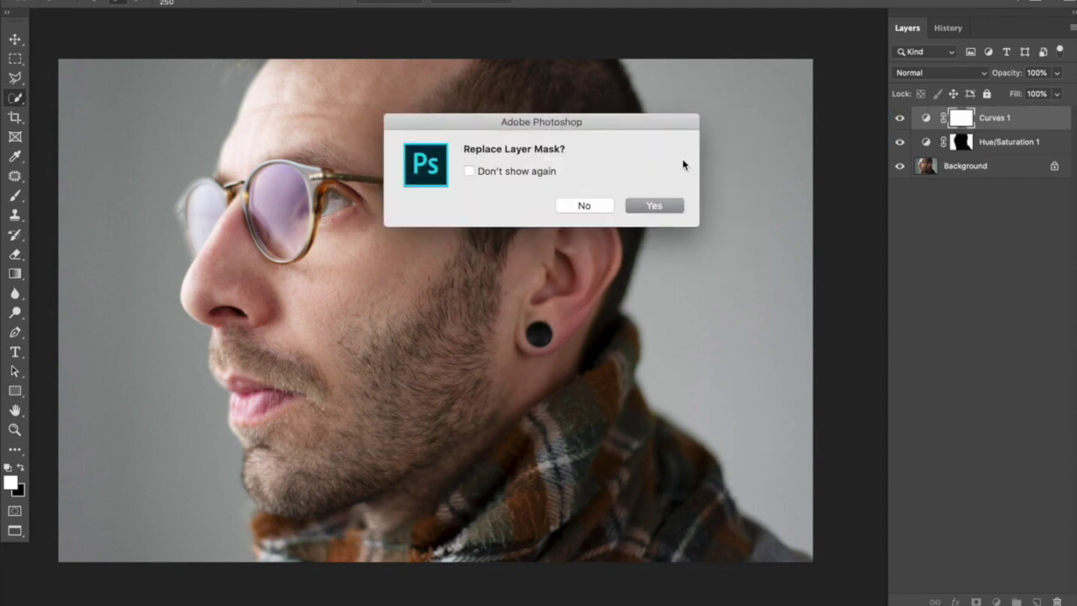
pyautogui.click(653, 206)
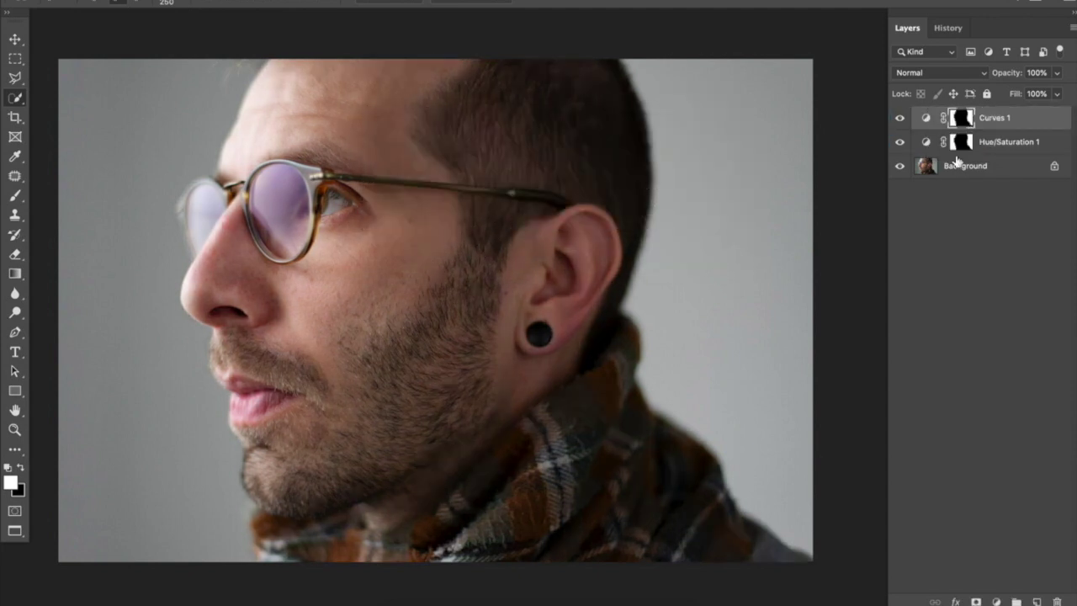
pyautogui.click(900, 120)
pyautogui.click(900, 121)
pyautogui.click(900, 120)
pyautogui.click(900, 120)
pyautogui.doubleClick(928, 119)
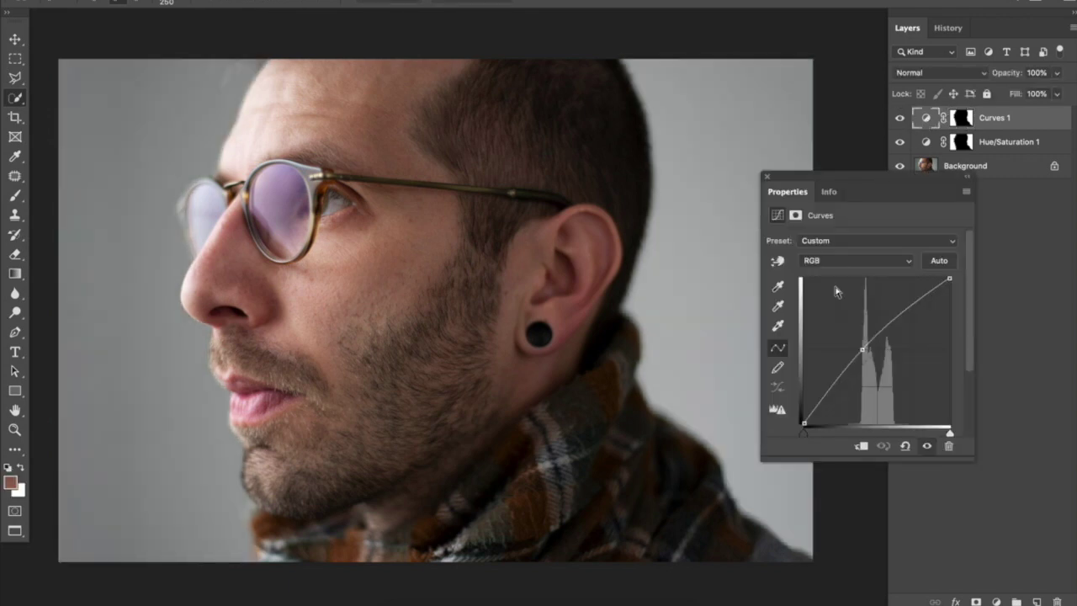
pyautogui.moveTo(860, 351); pyautogui.dragTo(886, 355)
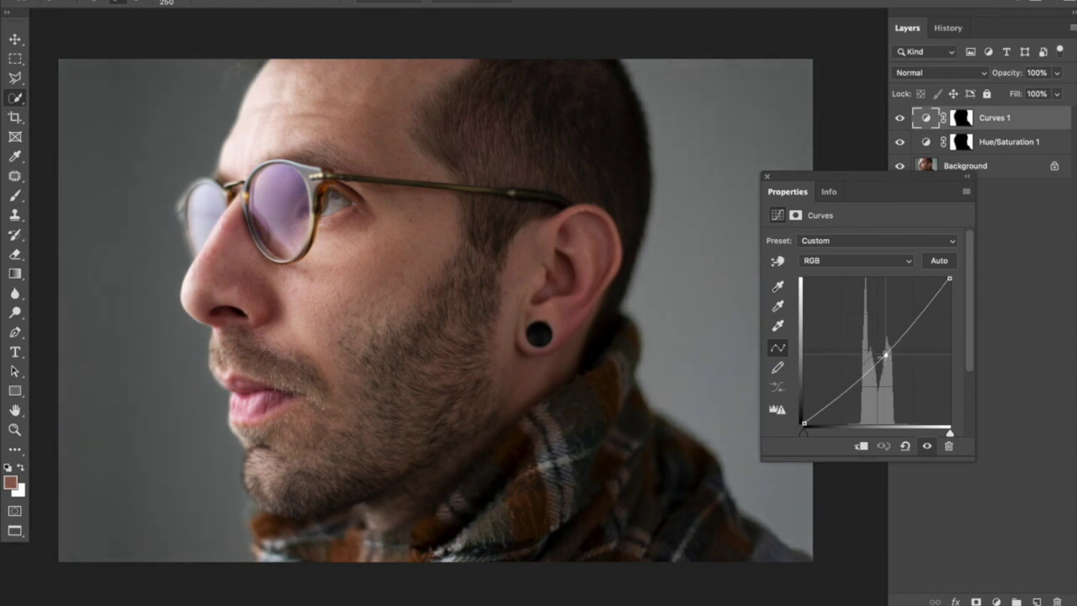
pyautogui.click(767, 177)
# Step: Lower the Hue/Saturation 1 Saturation from -63 to -75
pyautogui.click(900, 142)
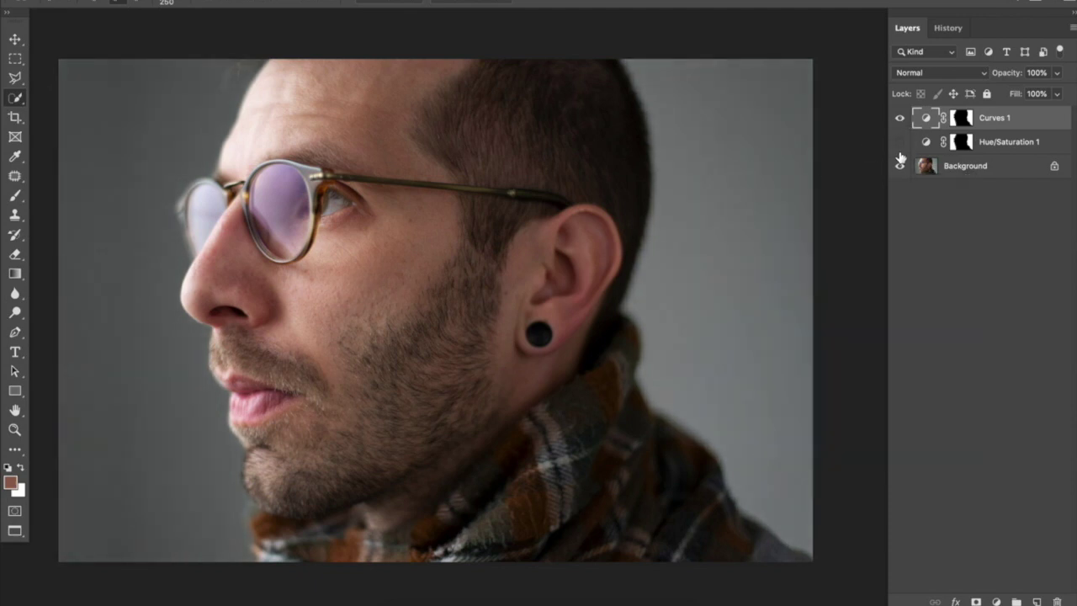
pyautogui.doubleClick(926, 142)
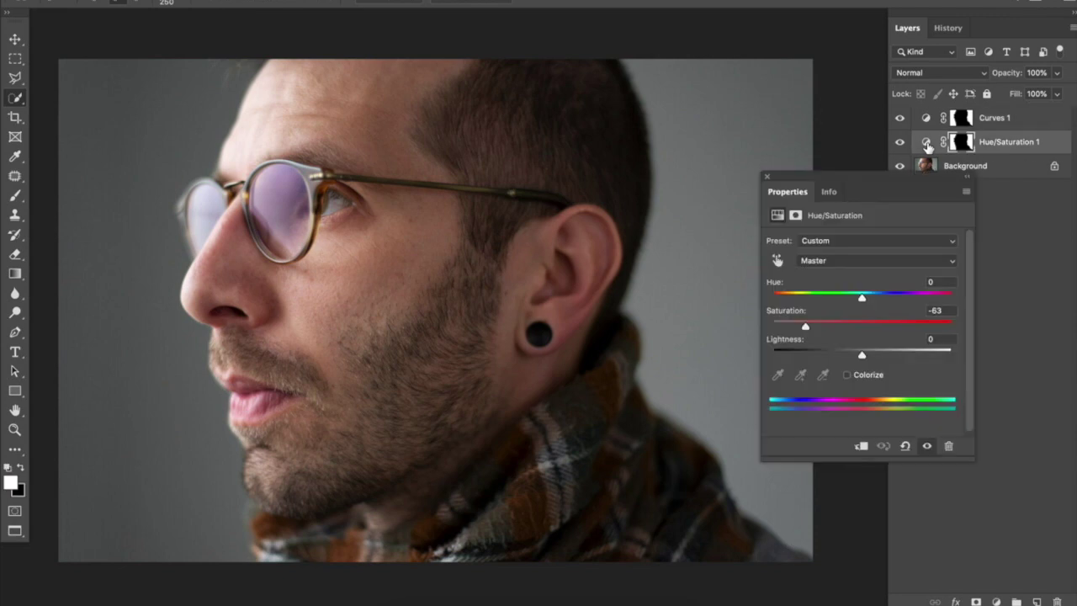
pyautogui.moveTo(797, 326); pyautogui.dragTo(796, 329)
pyautogui.click(767, 176)
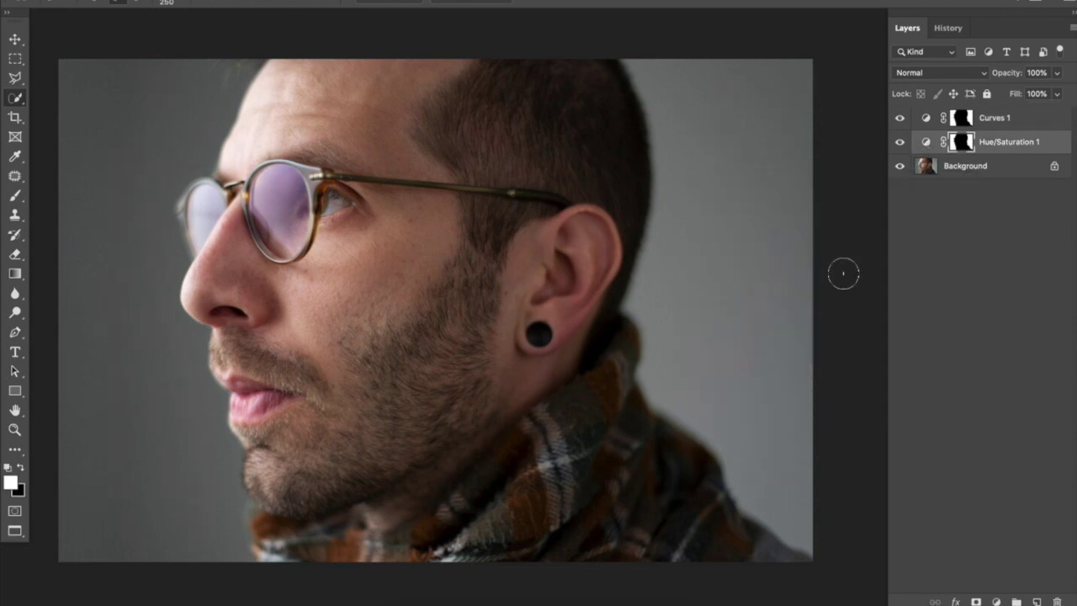
# Step: Hide and show both adjustment layers to compare, then zoom in on the face and ear
pyautogui.moveTo(900, 119); pyautogui.dragTo(901, 149)
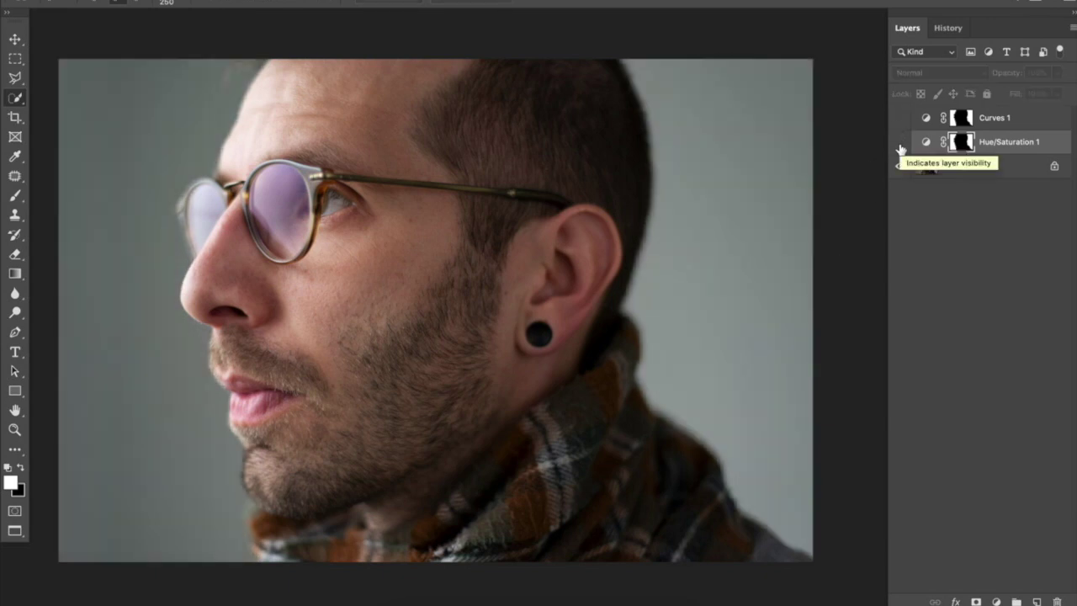
pyautogui.moveTo(900, 149); pyautogui.dragTo(901, 130)
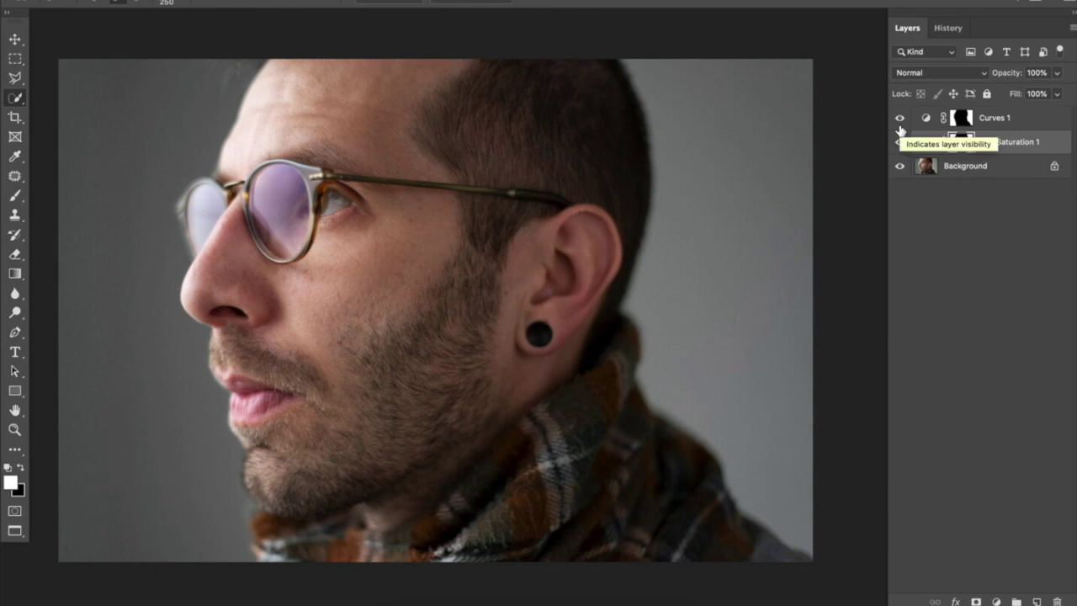
pyautogui.hotkey('ctrl', '+')
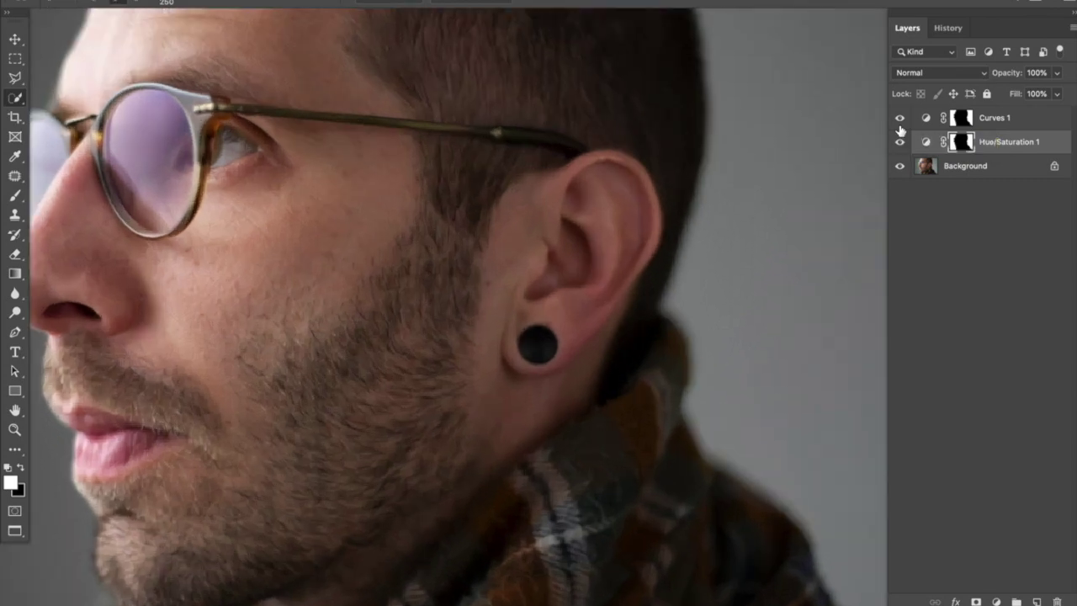
pyautogui.hscroll(-3, 444, 107)
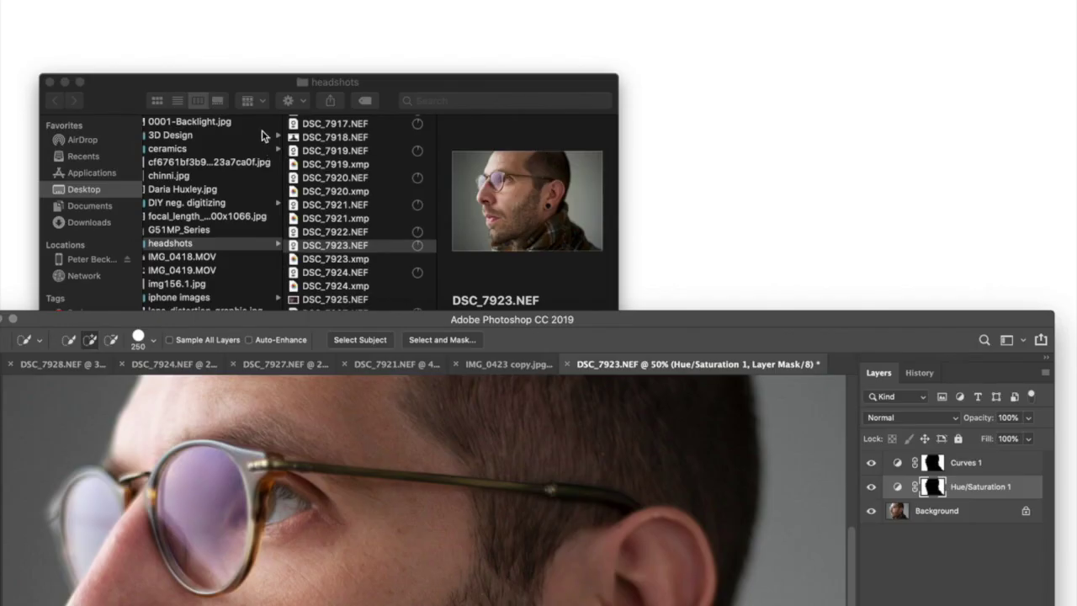
pyautogui.moveTo(296, 318); pyautogui.dragTo(324, 13)
# Step: On DSC_7927.NEF at 50%, toggle Curves 3 to compare the eye brightening
pyautogui.click(290, 55)
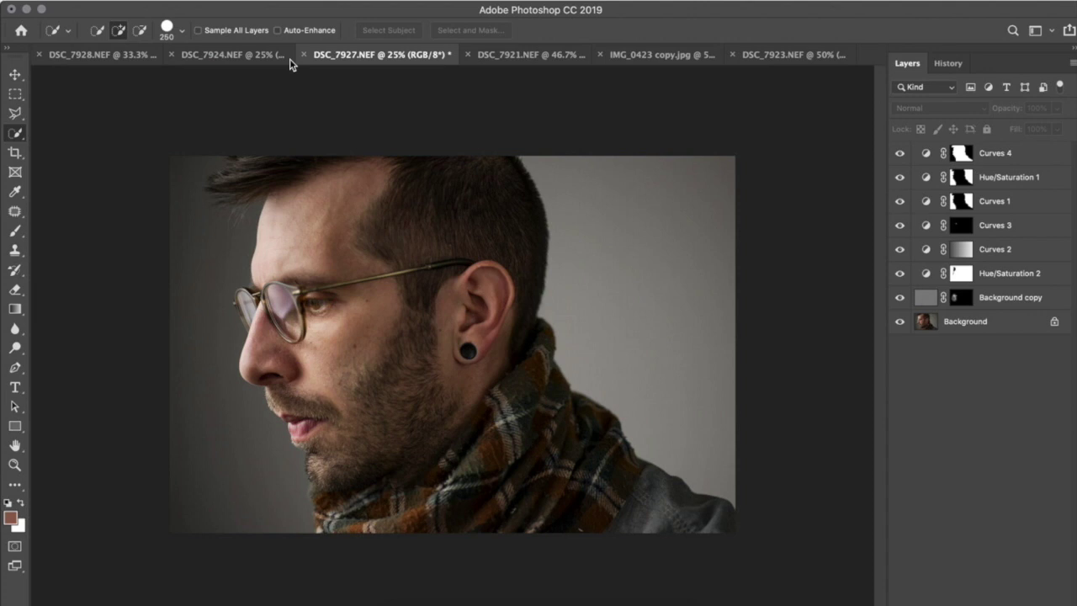
pyautogui.press('super+equal')
pyautogui.press('super+equal')
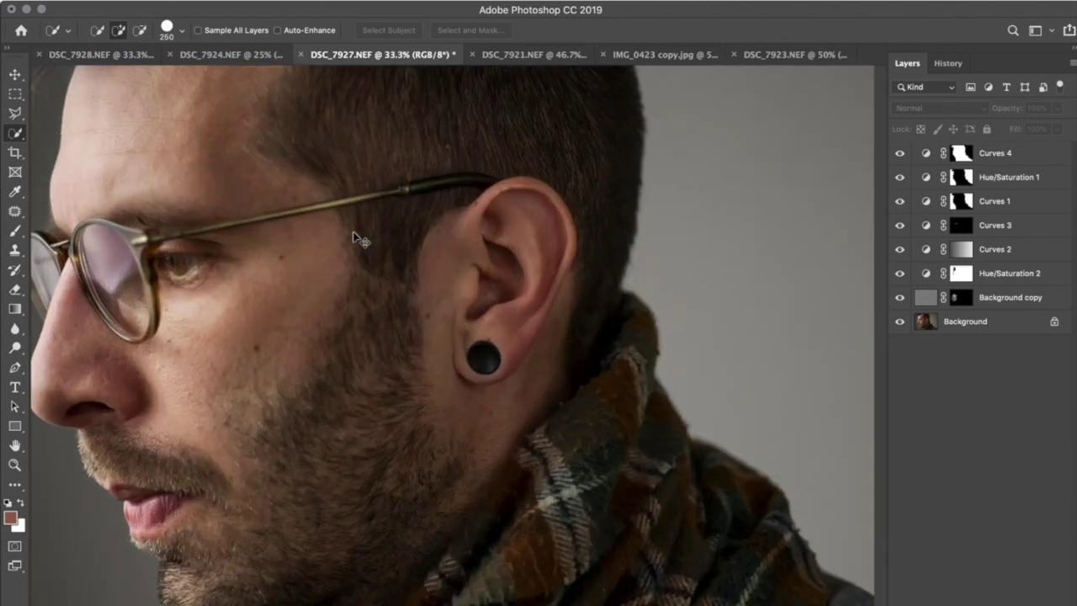
pyautogui.hscroll(-5, 354, 233)
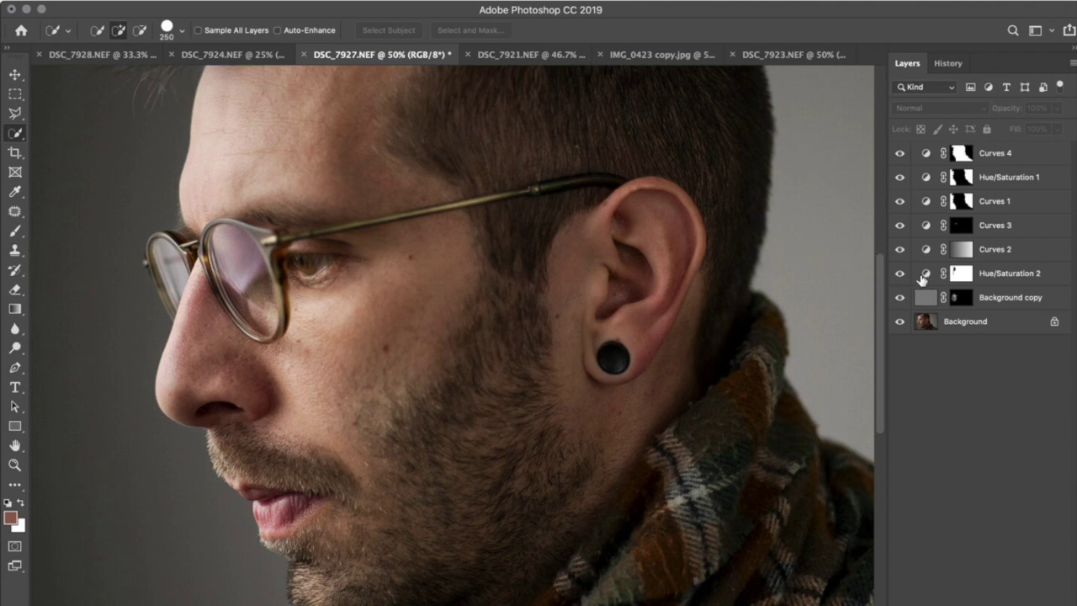
pyautogui.click(900, 225)
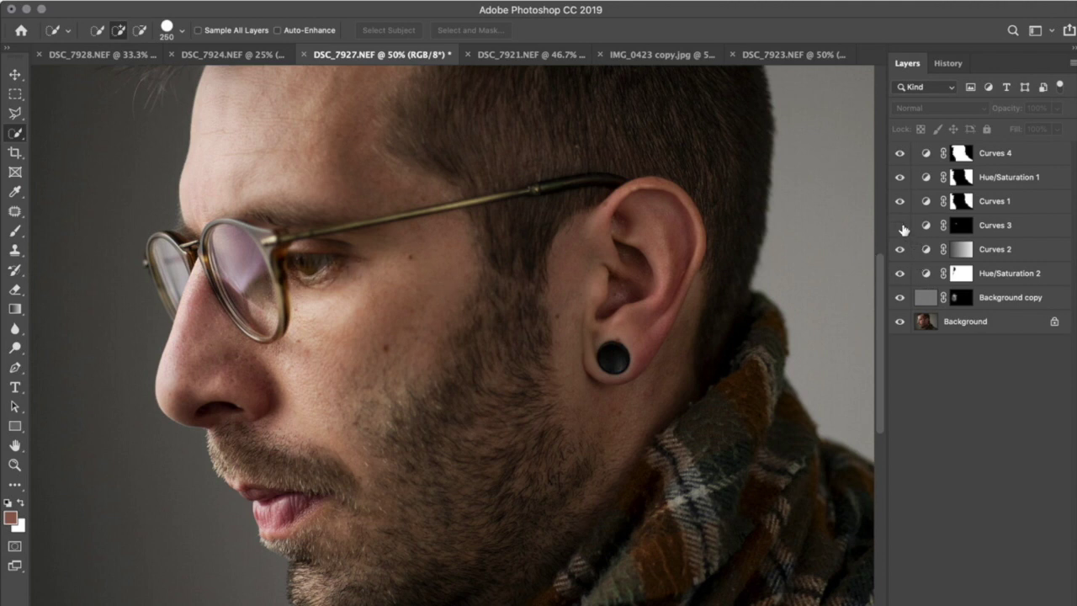
pyautogui.click(901, 225)
pyautogui.click(901, 226)
pyautogui.click(902, 227)
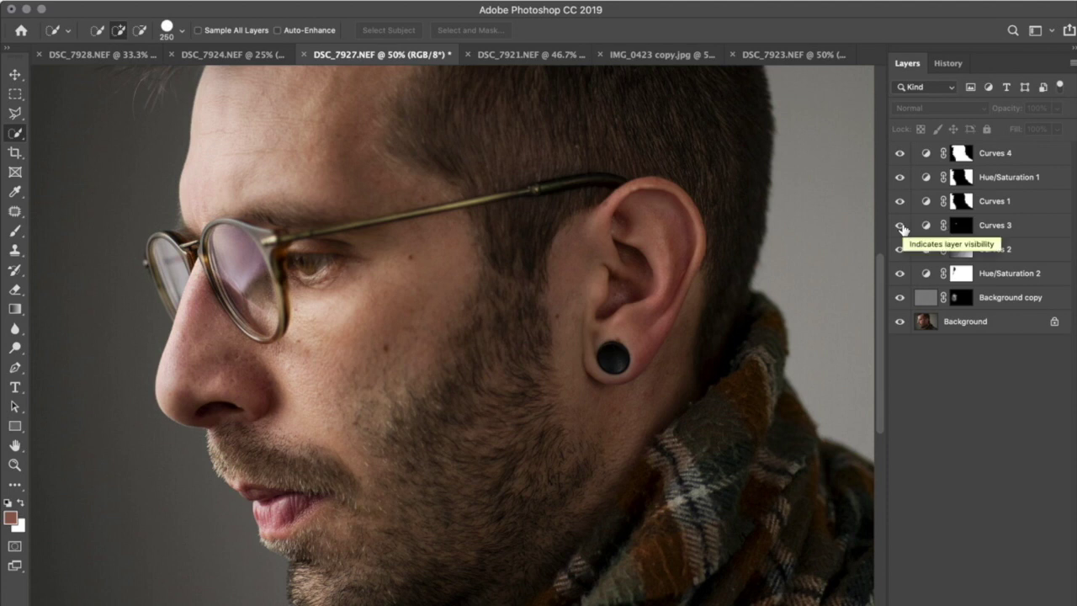
pyautogui.click(901, 227)
pyautogui.click(901, 227)
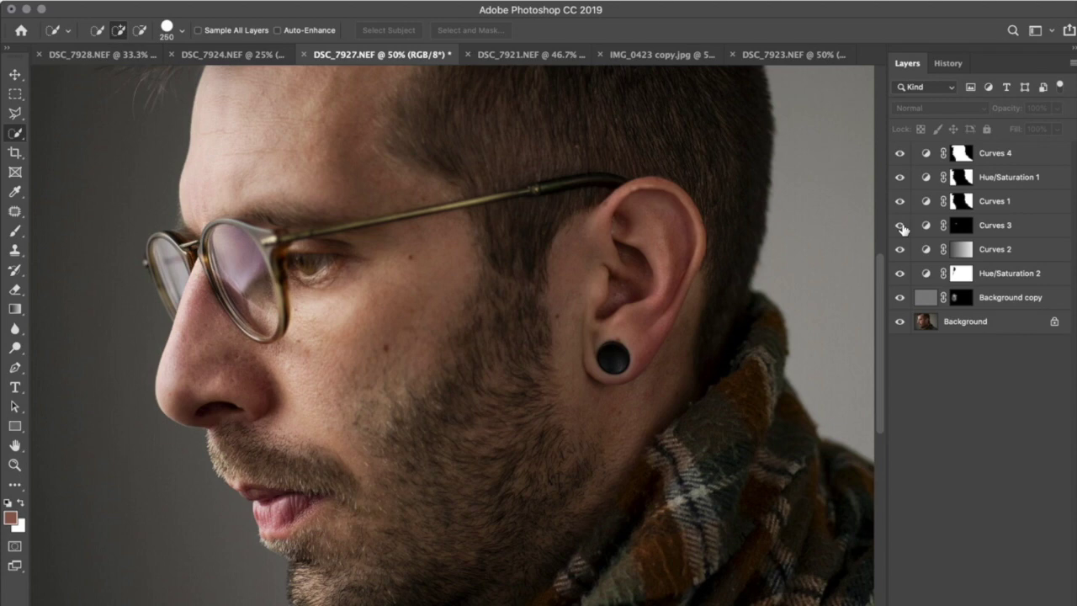
# Step: Inspect the face at 100%, return to 50%, and switch to DSC_7923.NEF
pyautogui.press('super+equal')
pyautogui.press('super+equal')
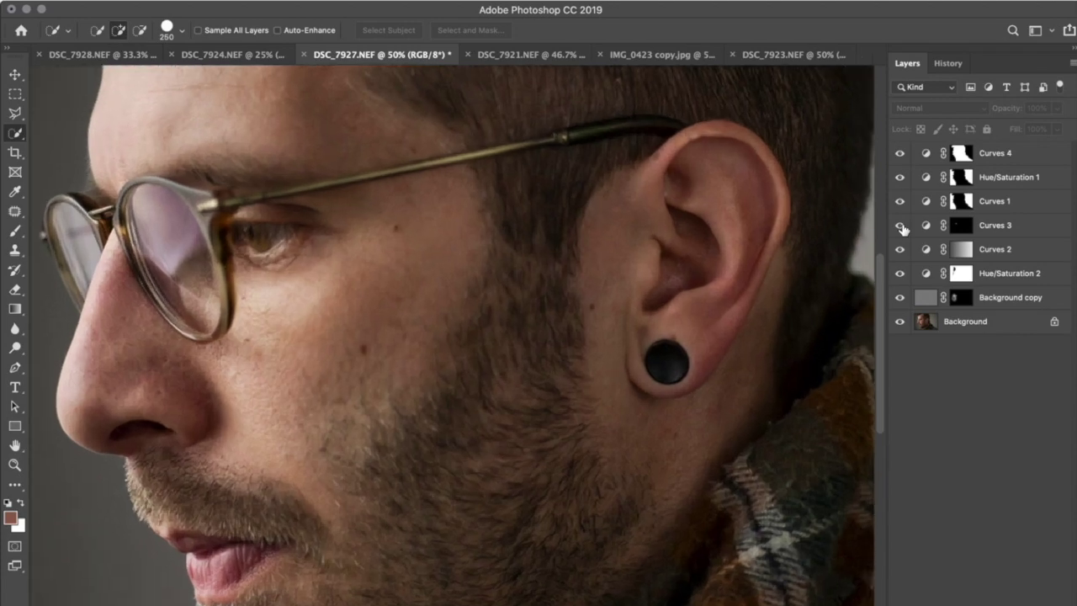
pyautogui.hscroll(-1, 625, 231)
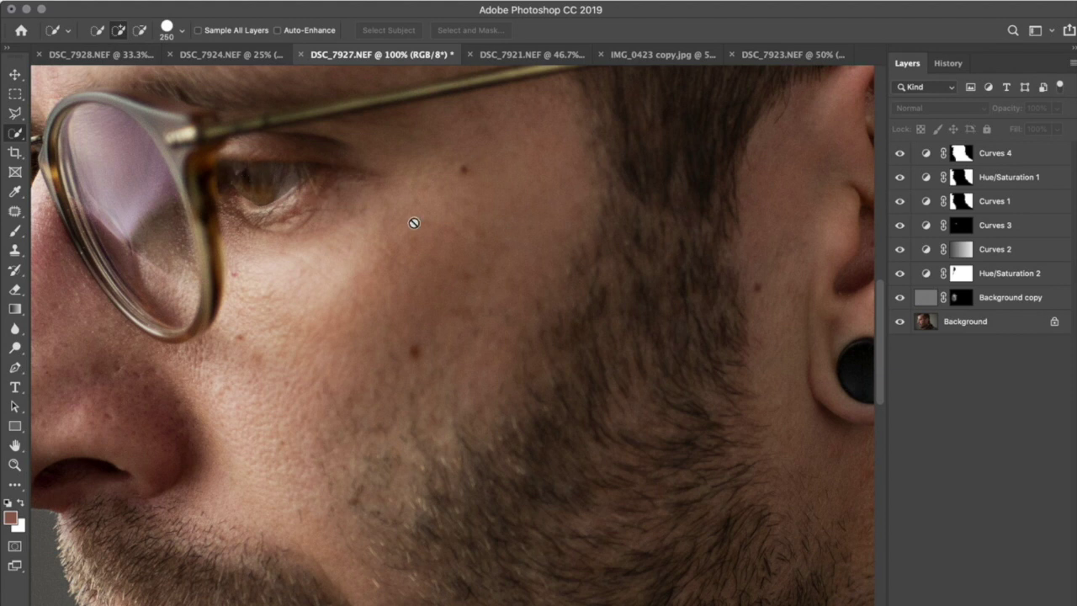
pyautogui.hscroll(-3, 414, 223)
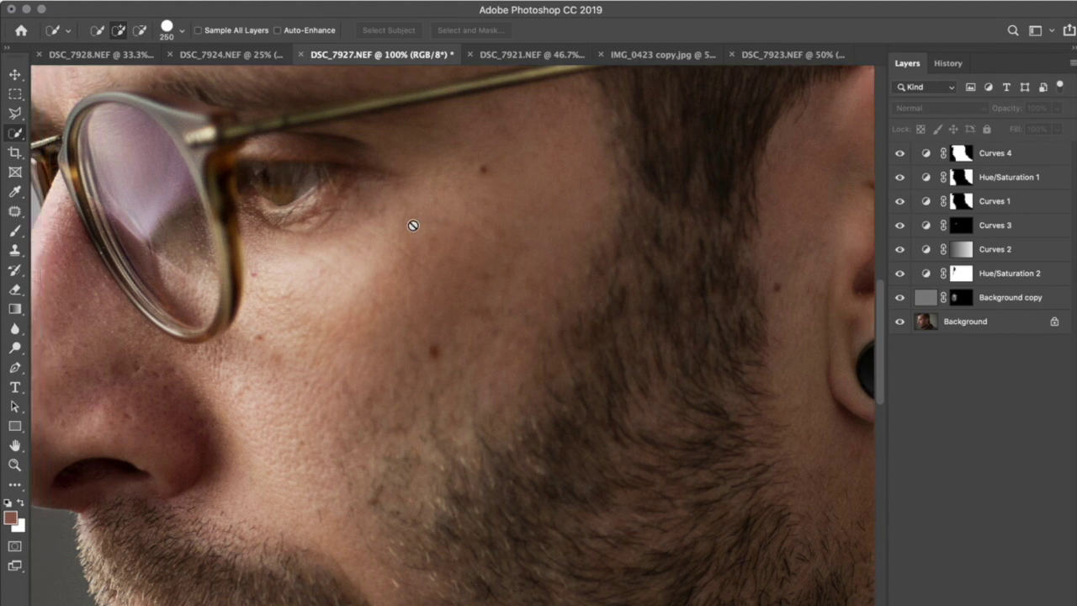
pyautogui.press('super+minus')
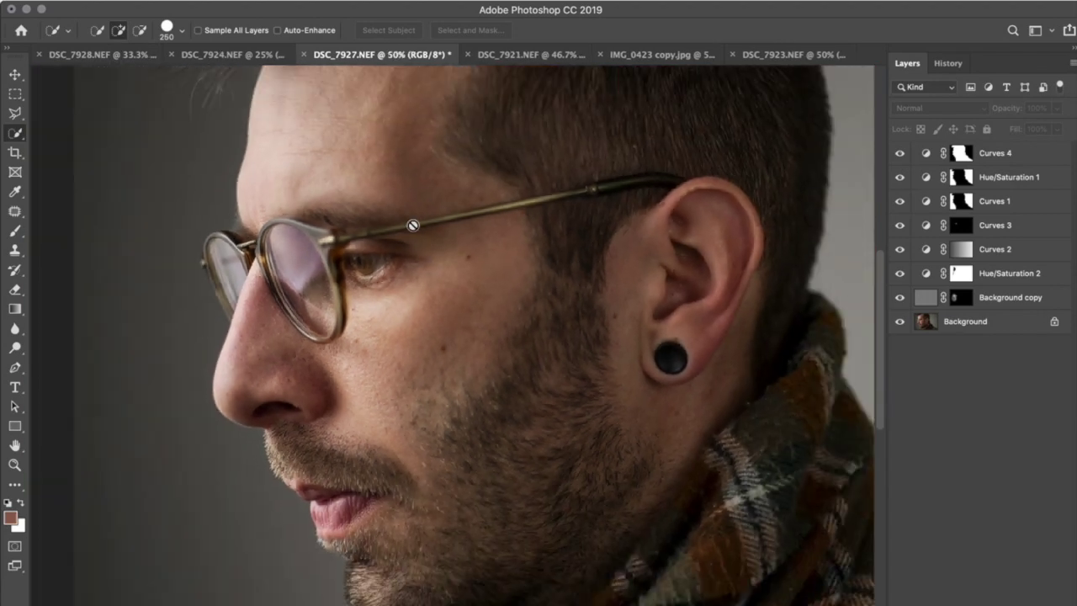
pyautogui.hscroll(3, 413, 226)
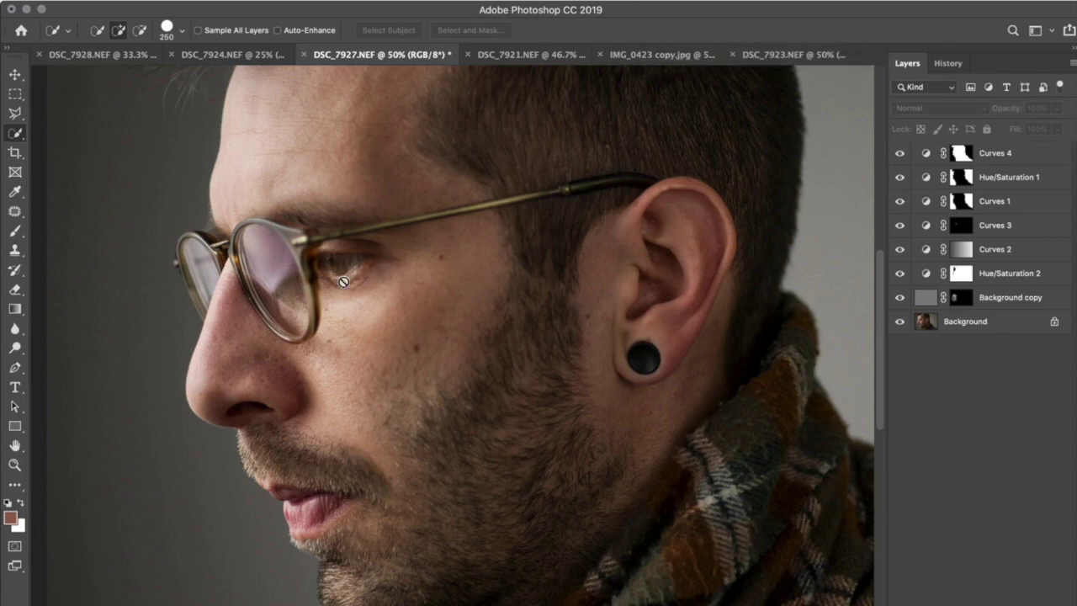
pyautogui.click(811, 56)
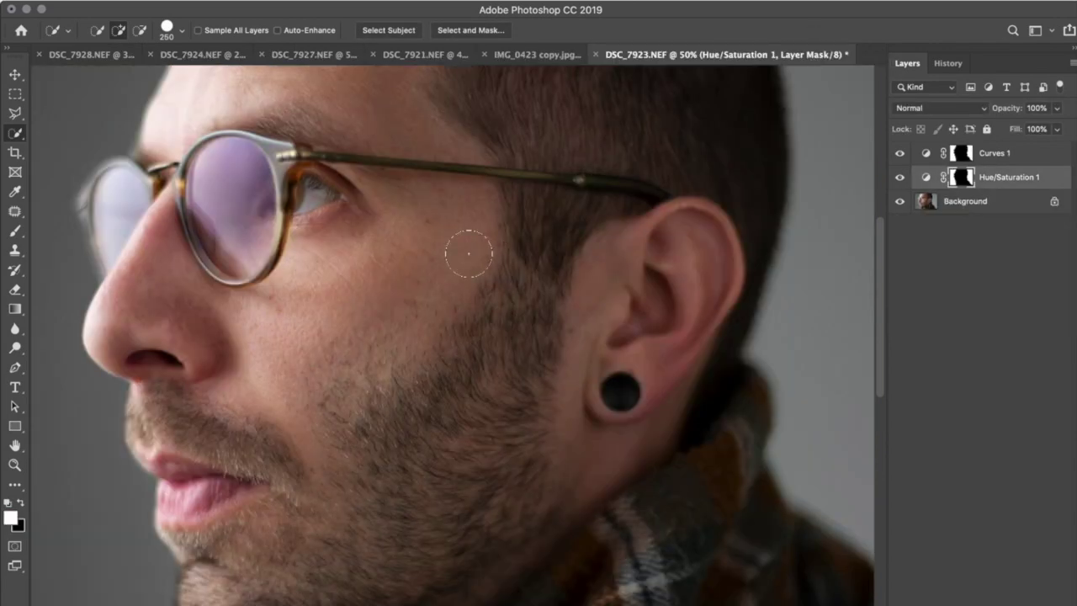
# Step: Add Hue/Saturation 2 with Colorize on, Saturation 12 and Hue 35 for a sepia tint
pyautogui.press('super+minus')
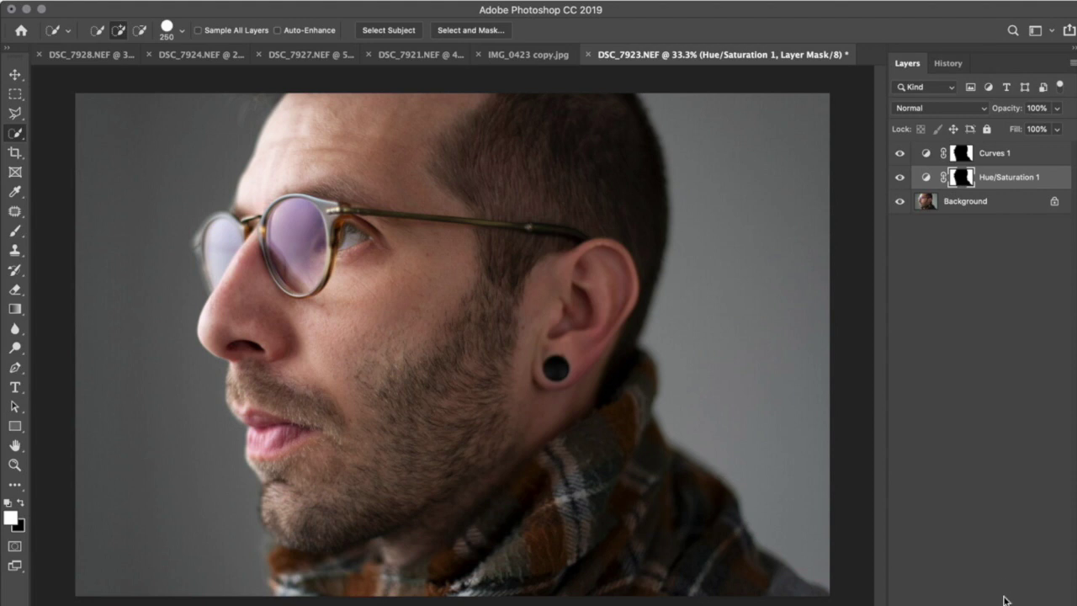
pyautogui.click(958, 605)
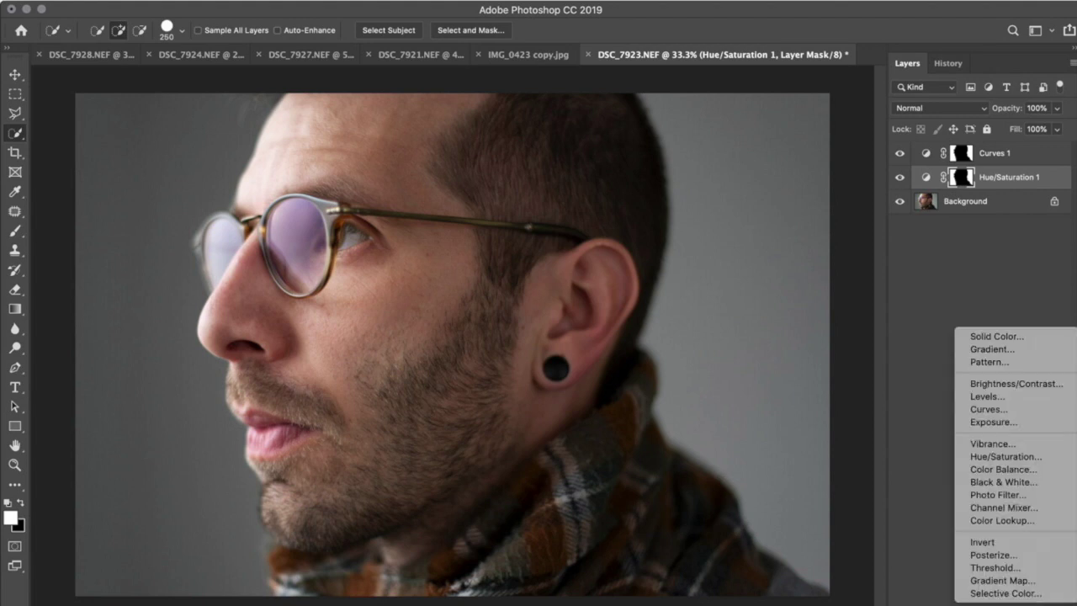
pyautogui.click(1004, 457)
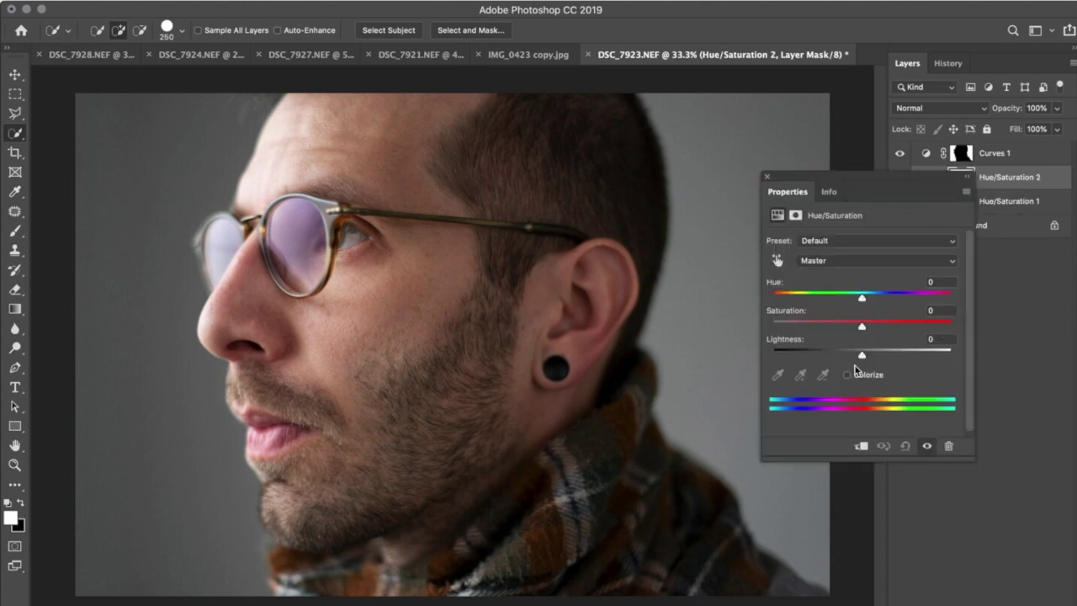
pyautogui.click(847, 375)
pyautogui.moveTo(816, 330); pyautogui.dragTo(796, 329)
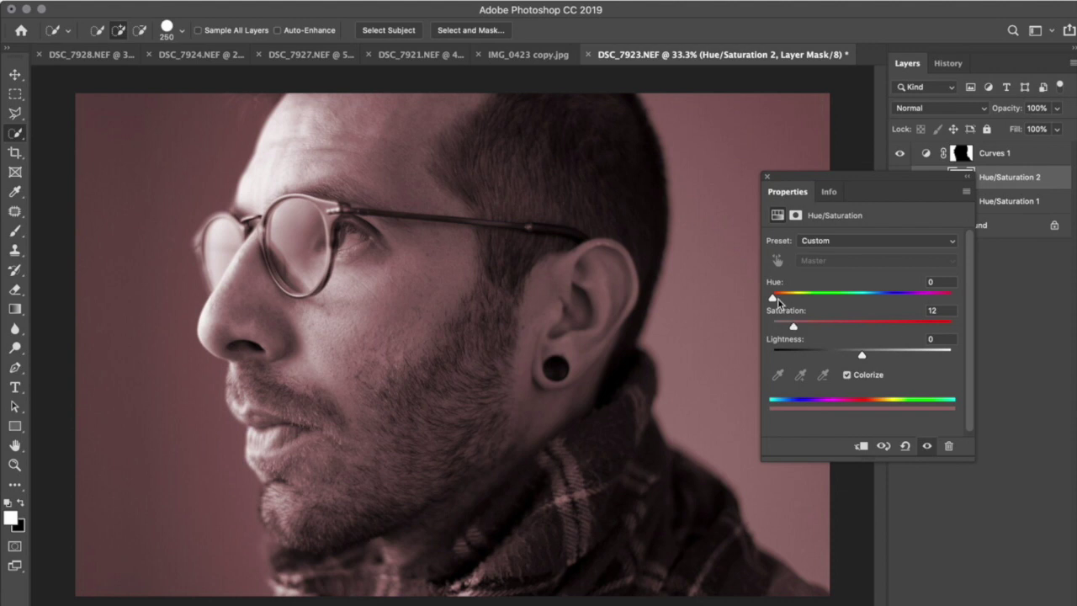
pyautogui.moveTo(772, 299); pyautogui.dragTo(790, 300)
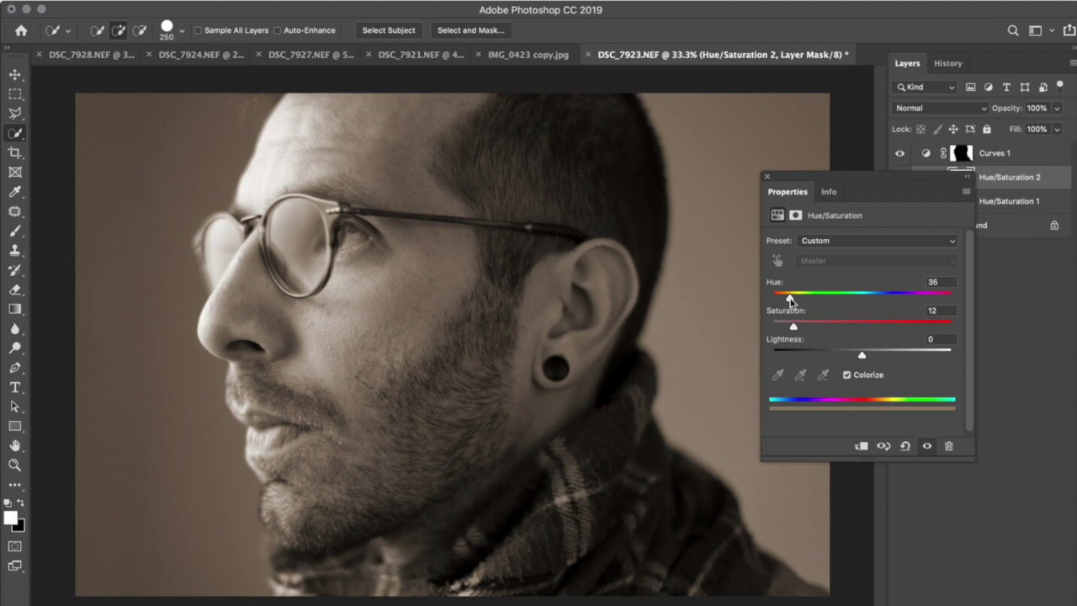
pyautogui.click(767, 176)
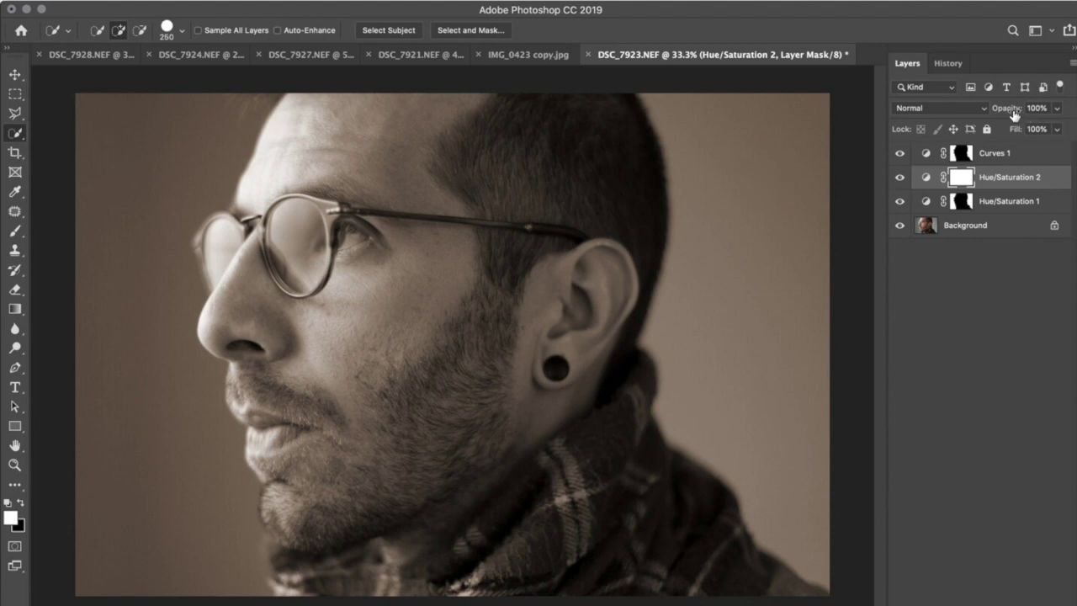
# Step: Set the Hue/Saturation 2 layer to Overlay blend mode at 37% opacity
pyautogui.click(944, 108)
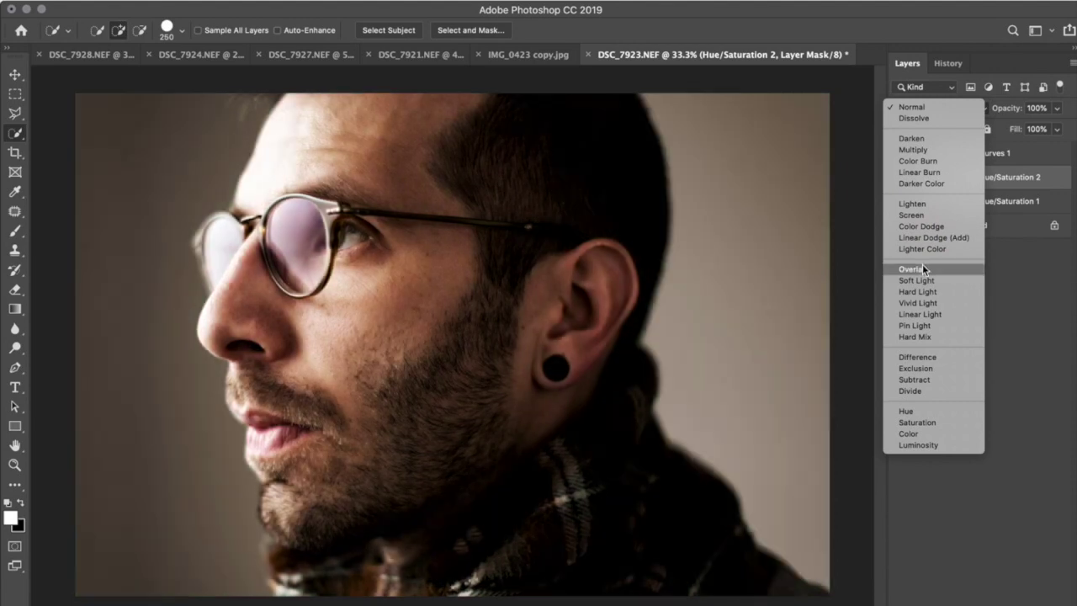
pyautogui.click(922, 264)
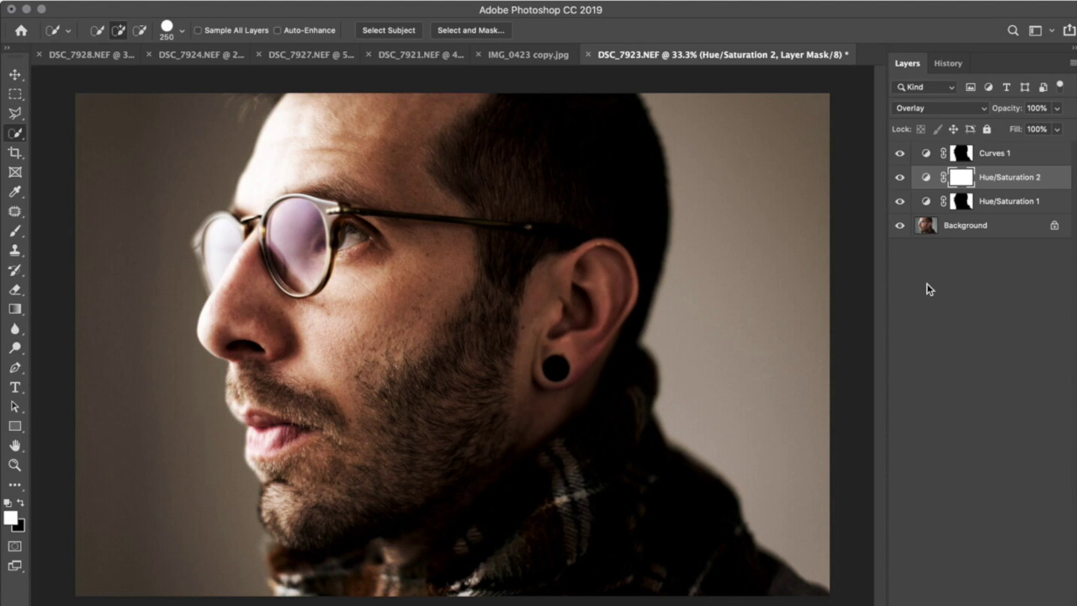
pyautogui.moveTo(1008, 111)
pyautogui.mouseDown()
pyautogui.moveTo(985, 116)
pyautogui.moveTo(993, 109)
pyautogui.mouseUp()
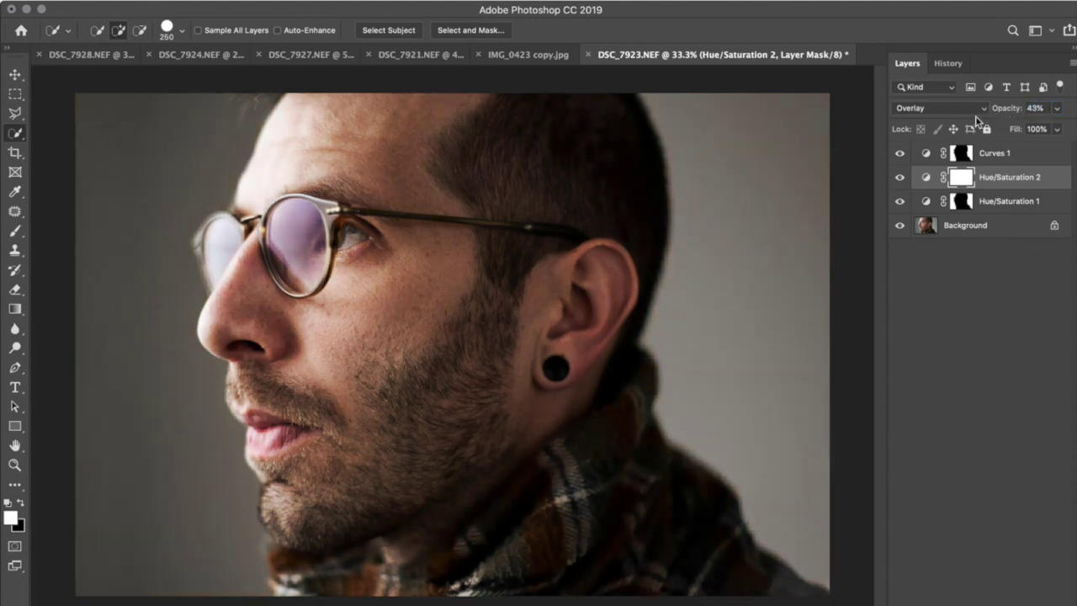
# Step: Toggle the Overlay tone layer off and on, zoomed in on the face, to compare the warm tint
pyautogui.click(899, 178)
pyautogui.click(899, 177)
pyautogui.click(899, 178)
pyautogui.click(899, 178)
pyautogui.click(899, 179)
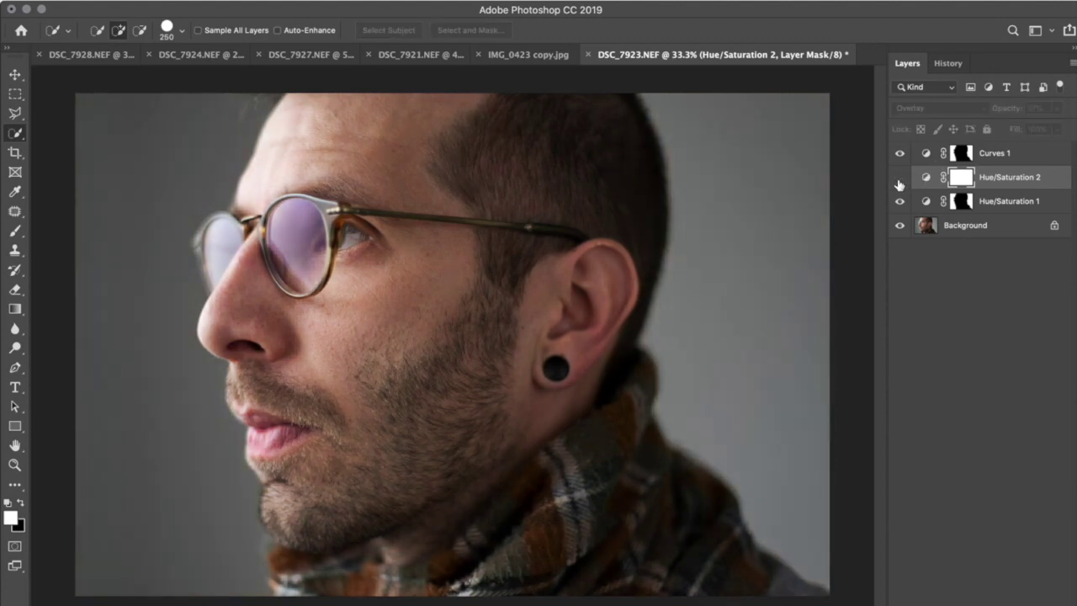
pyautogui.click(898, 179)
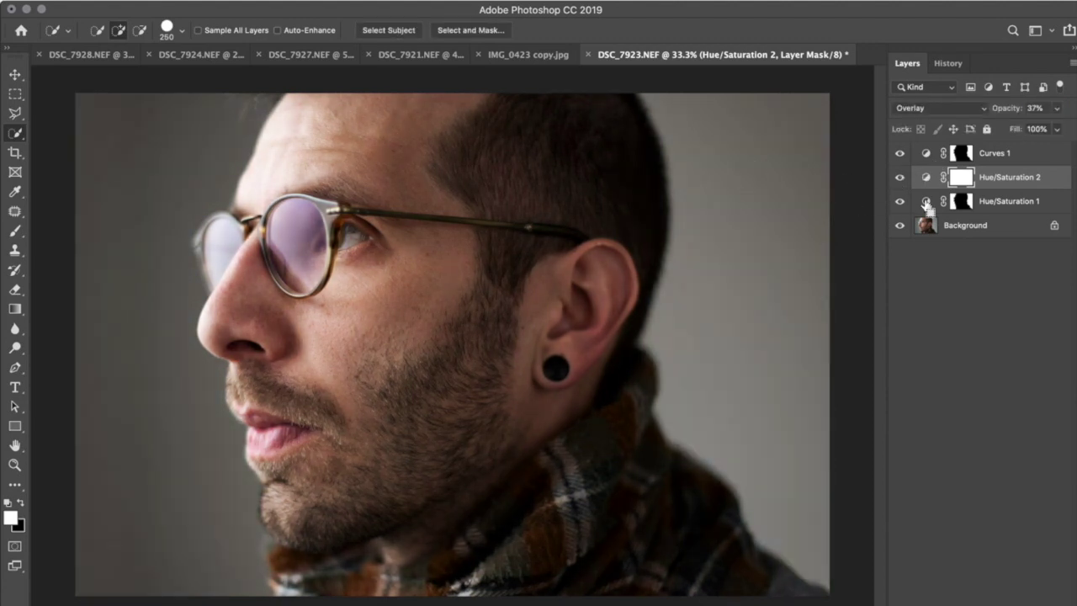
pyautogui.press('super+plus')
pyautogui.hscroll(-2, 572, 275)
pyautogui.scroll(3, 572, 275)
pyautogui.hscroll(-3, 571, 275)
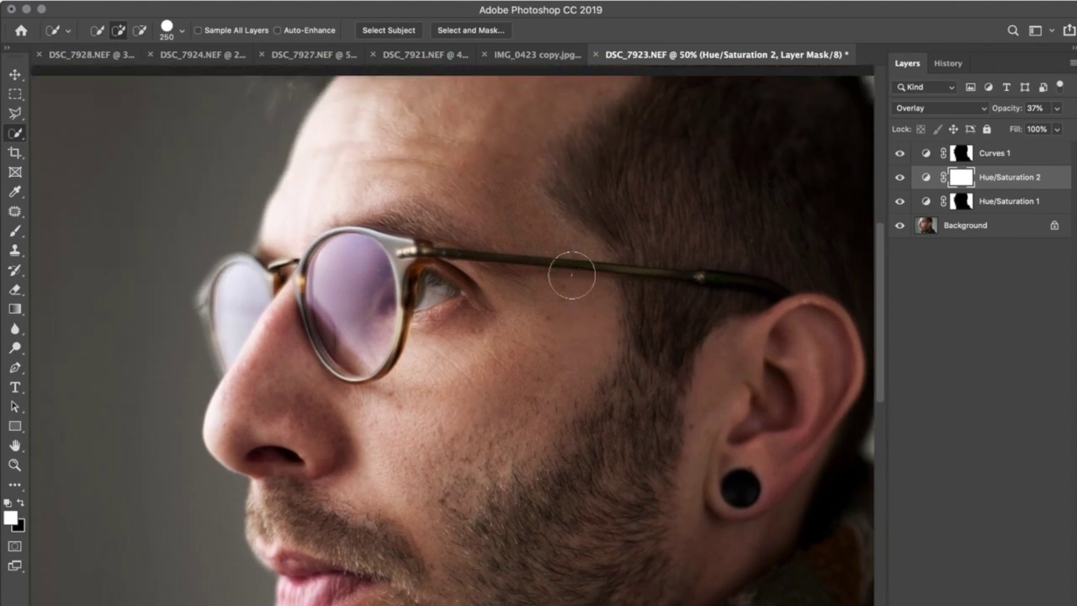
pyautogui.click(901, 179)
pyautogui.click(902, 179)
# Step: Paint black with a 600 px brush over the forehead on the tone layer's mask, then compare with it toggled
pyautogui.press('b')
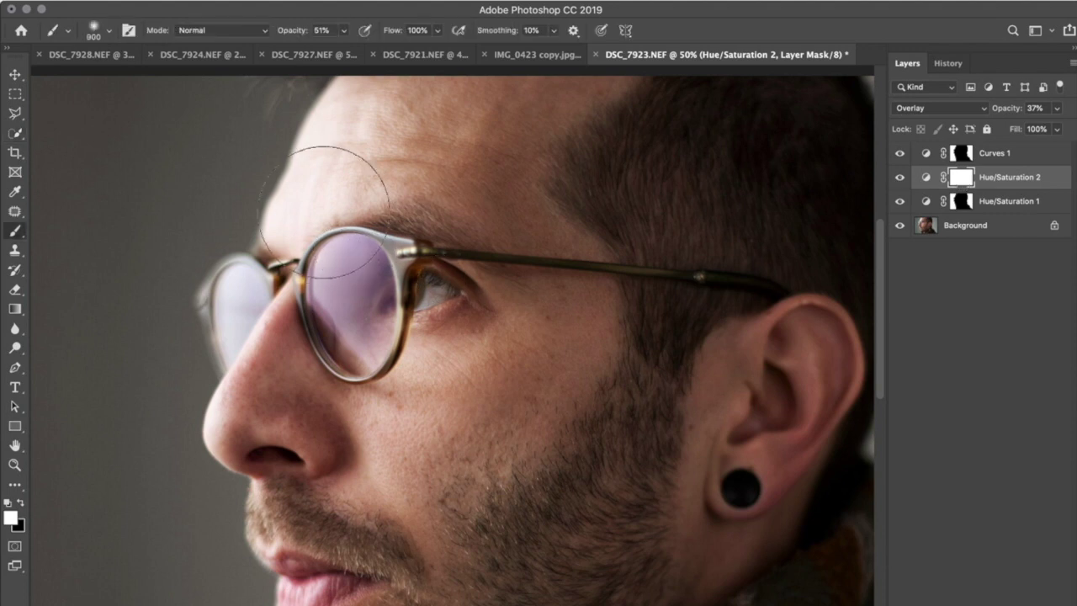
pyautogui.press('[')
pyautogui.press('[')
pyautogui.press('[')
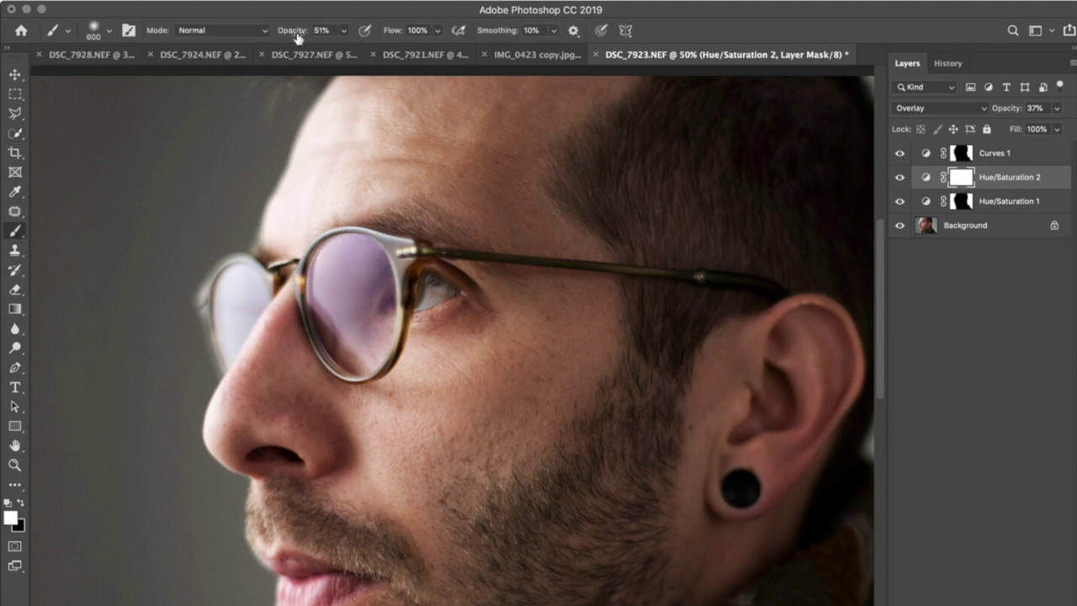
pyautogui.press('x')
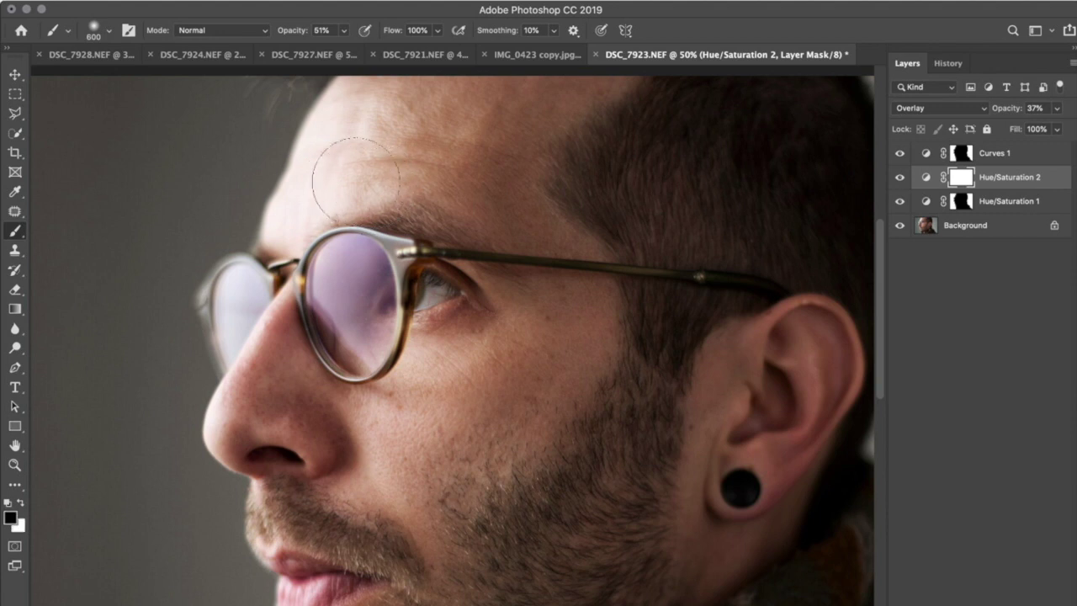
pyautogui.moveTo(345, 136)
pyautogui.mouseDown()
pyautogui.moveTo(301, 199)
pyautogui.moveTo(379, 126)
pyautogui.moveTo(343, 152)
pyautogui.moveTo(266, 330)
pyautogui.moveTo(249, 407)
pyautogui.moveTo(232, 404)
pyautogui.moveTo(298, 256)
pyautogui.moveTo(323, 164)
pyautogui.moveTo(341, 128)
pyautogui.moveTo(323, 178)
pyautogui.moveTo(360, 128)
pyautogui.mouseUp()
pyautogui.press('super+minus')
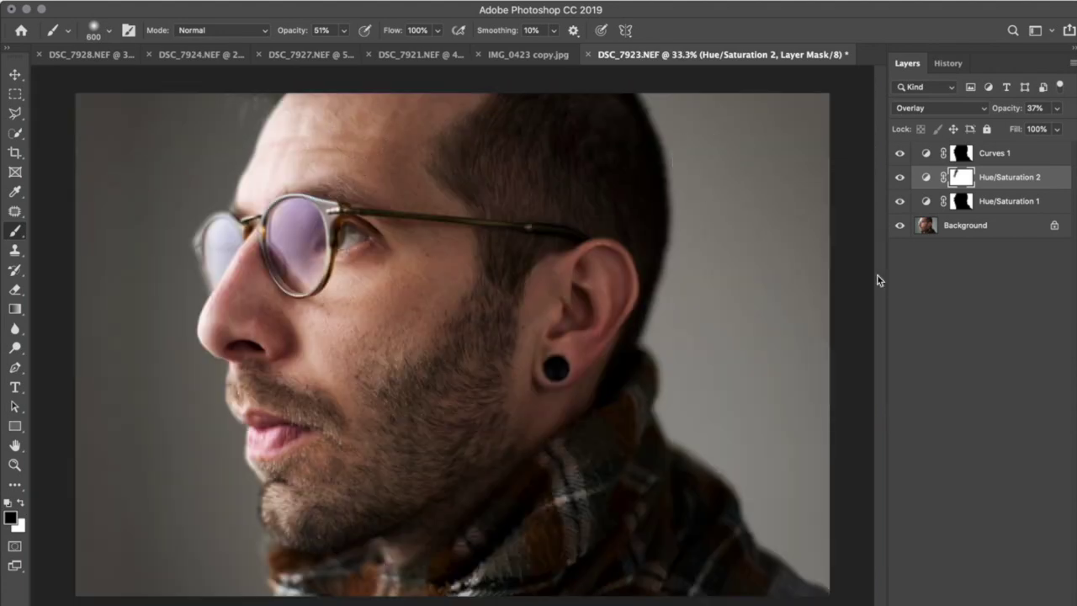
pyautogui.click(901, 177)
pyautogui.click(902, 178)
# Step: View DSC_7927.NEF at 100% and hide the Background copy layer to compare skin sharpening
pyautogui.click(319, 56)
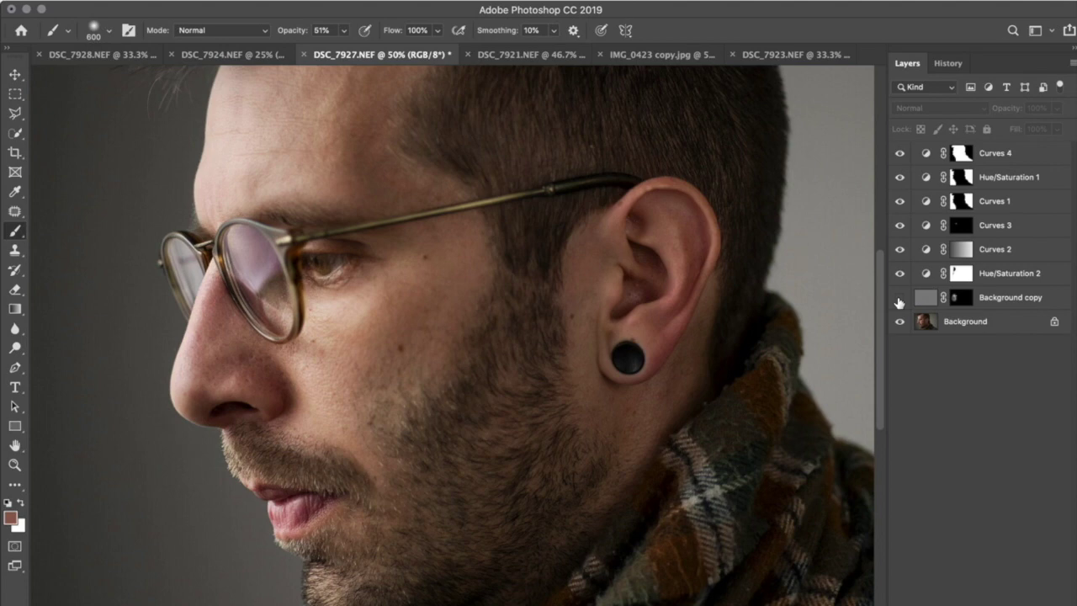
pyautogui.press('super+1')
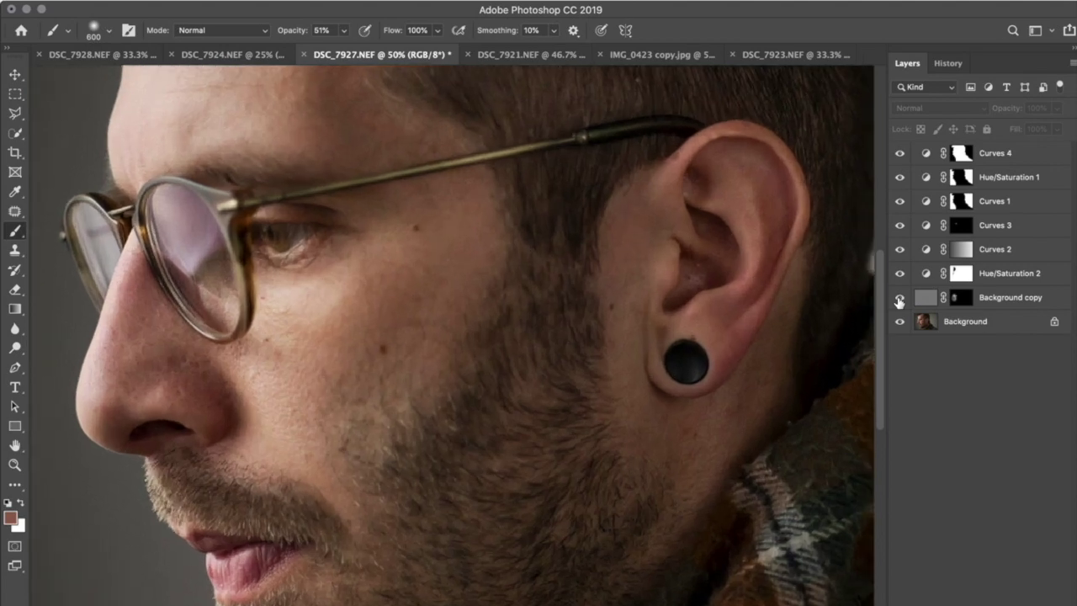
pyautogui.hscroll(-3, 538, 270)
pyautogui.scroll(2, 539, 270)
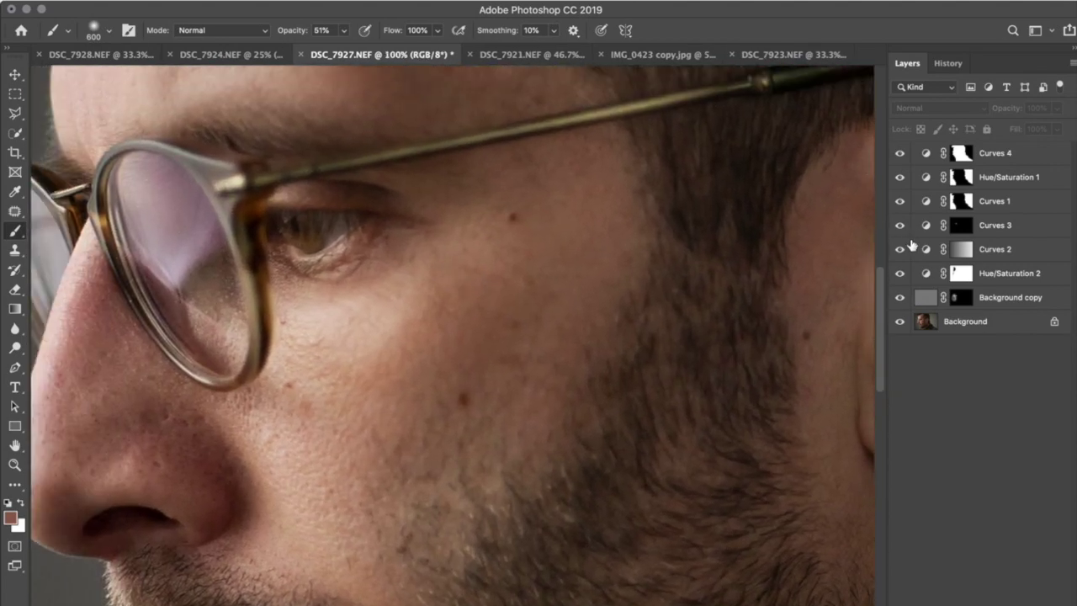
pyautogui.click(900, 298)
# Step: Zoom DSC_7927.NEF out to 33.3% to see the whole portrait, then bring DSC_7923.NEF forward
pyautogui.press('super+minus')
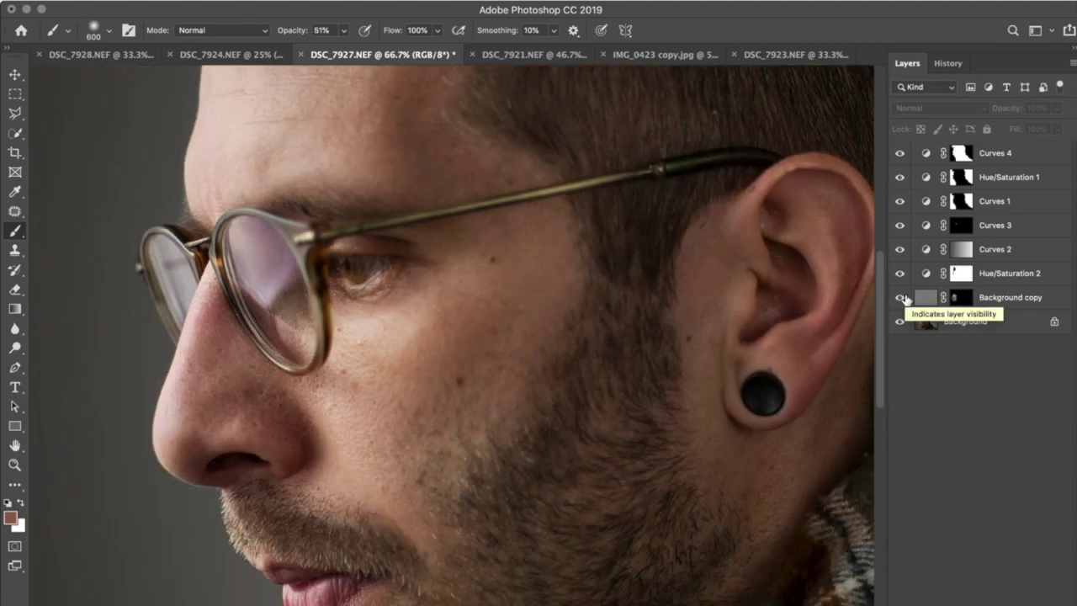
pyautogui.press('super+minus')
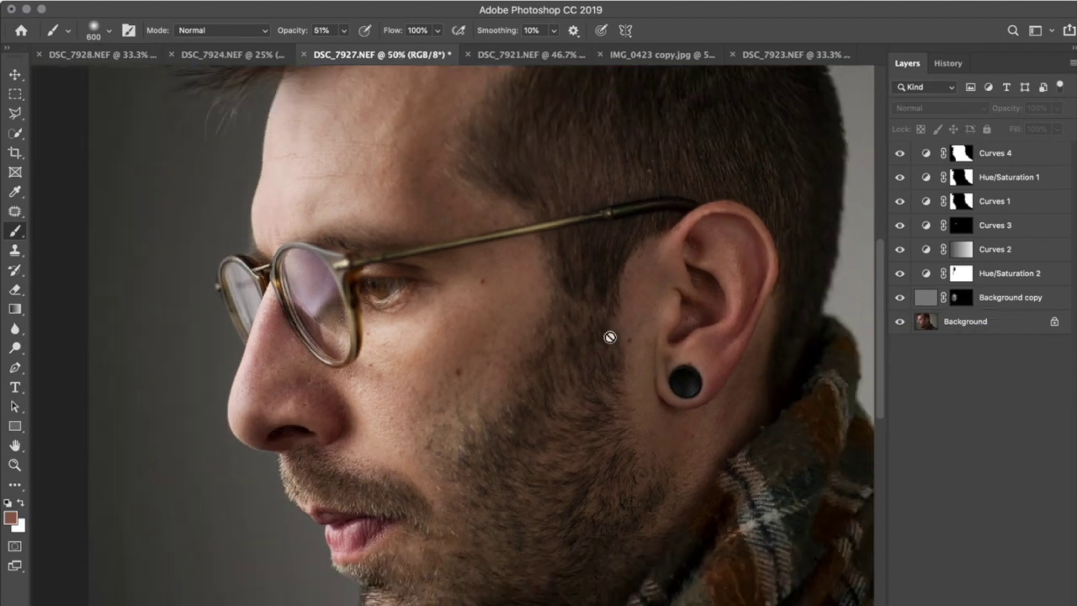
pyautogui.press('super+minus')
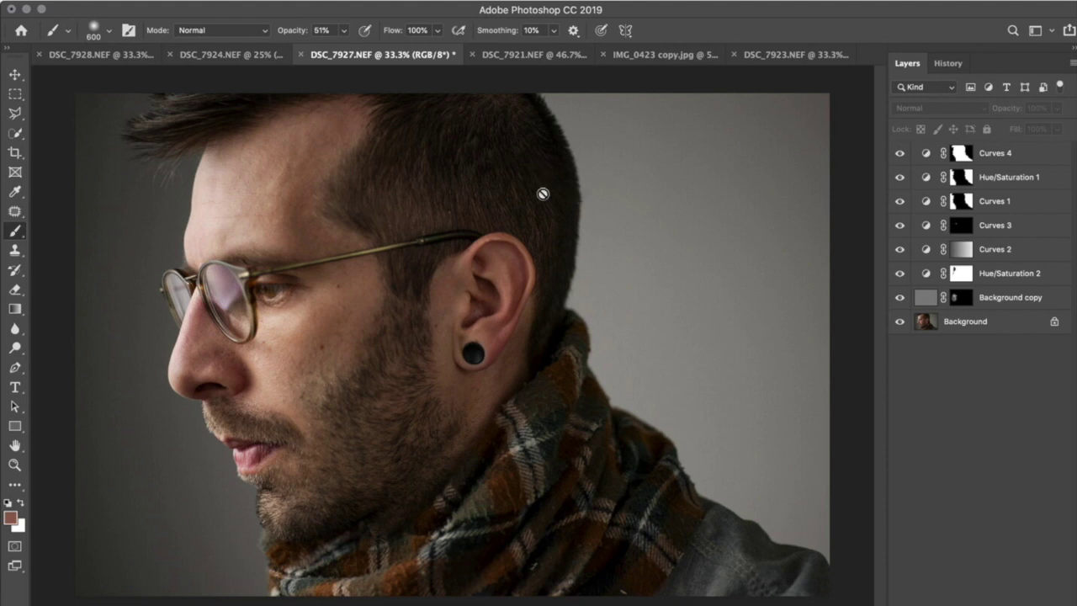
pyautogui.click(768, 57)
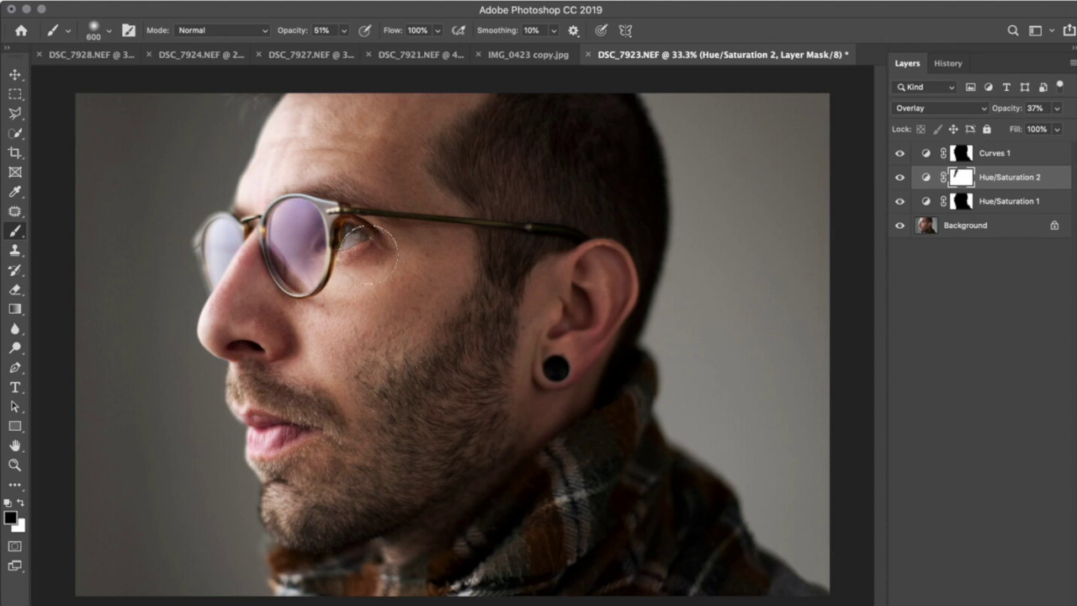
# Step: Bring the IMG_0423 copy.jpg studio photo of the tripod setup to the front
pyautogui.click(528, 62)
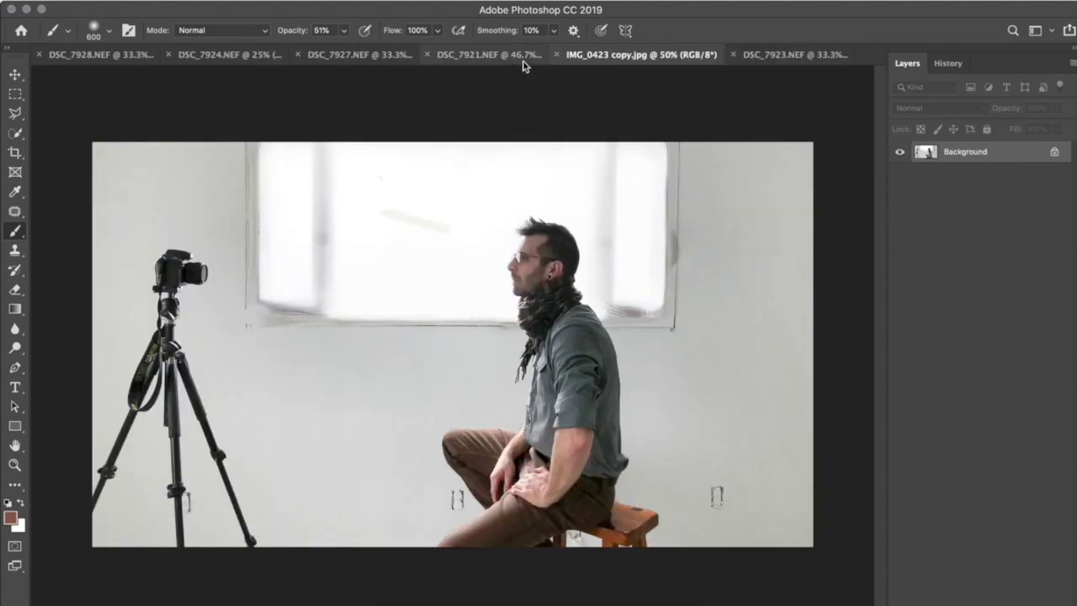